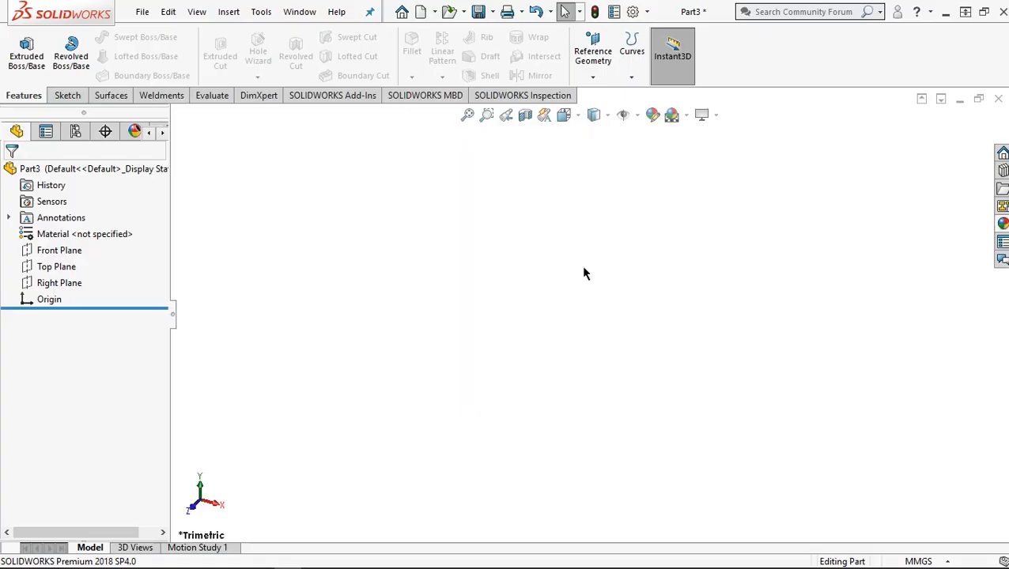
Start a sketch on the Front Plane and draw a center rectangle about 89 mm high, centred on the origin.
left_click(59, 249)
left_click(143, 228)
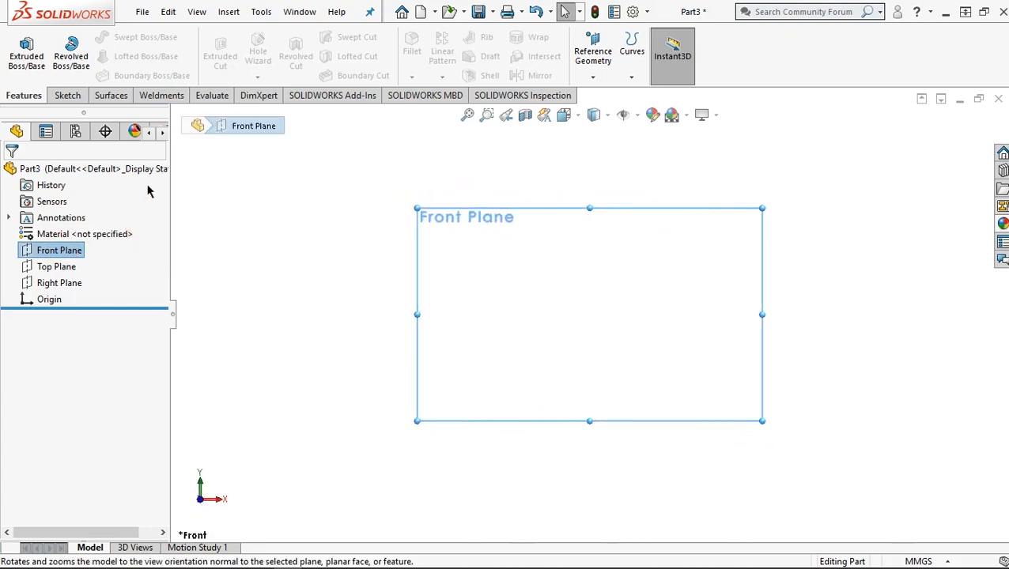
left_click(66, 95)
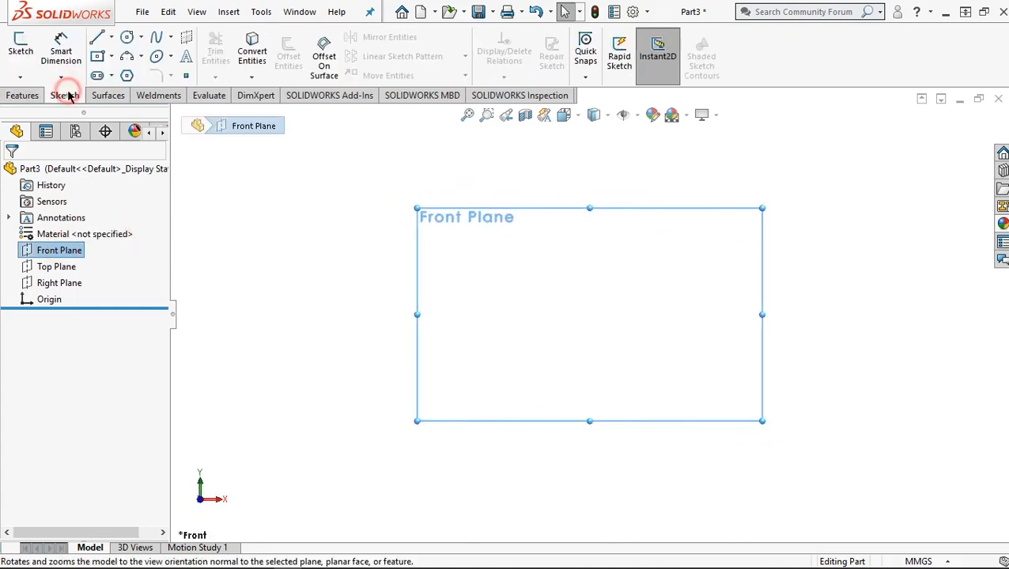
left_click(112, 57)
left_click(127, 93)
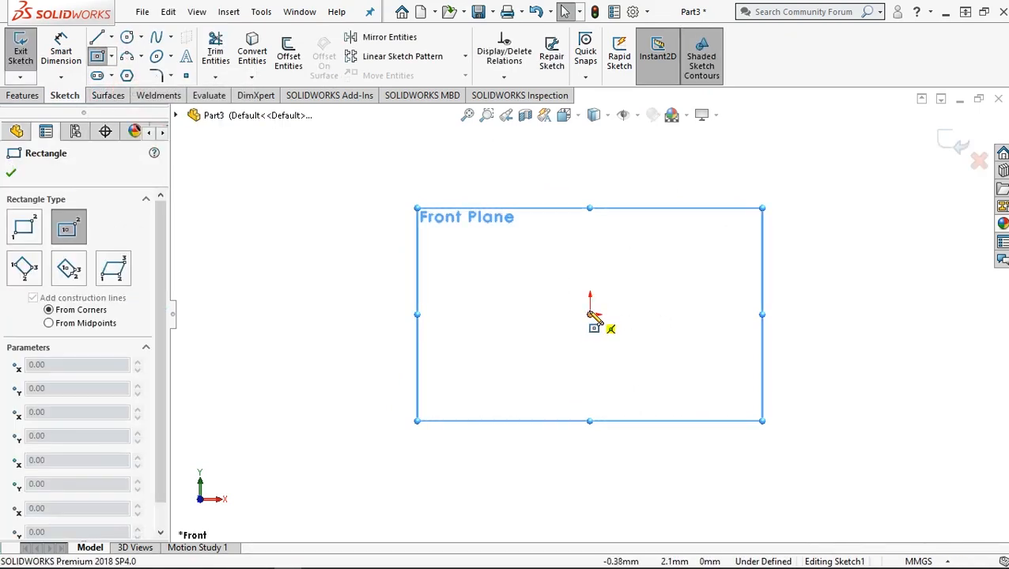
left_click(592, 314)
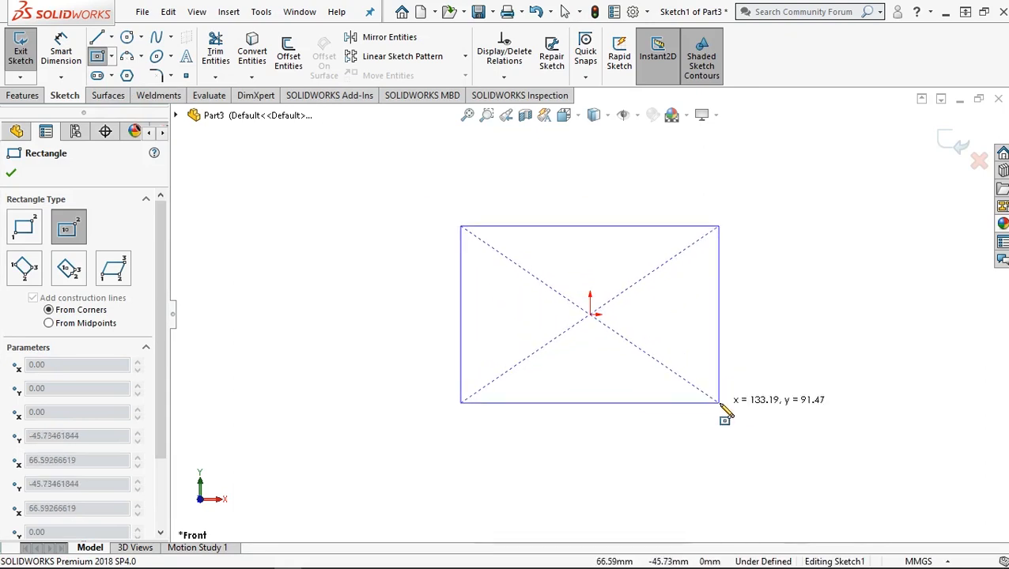
left_click(731, 401)
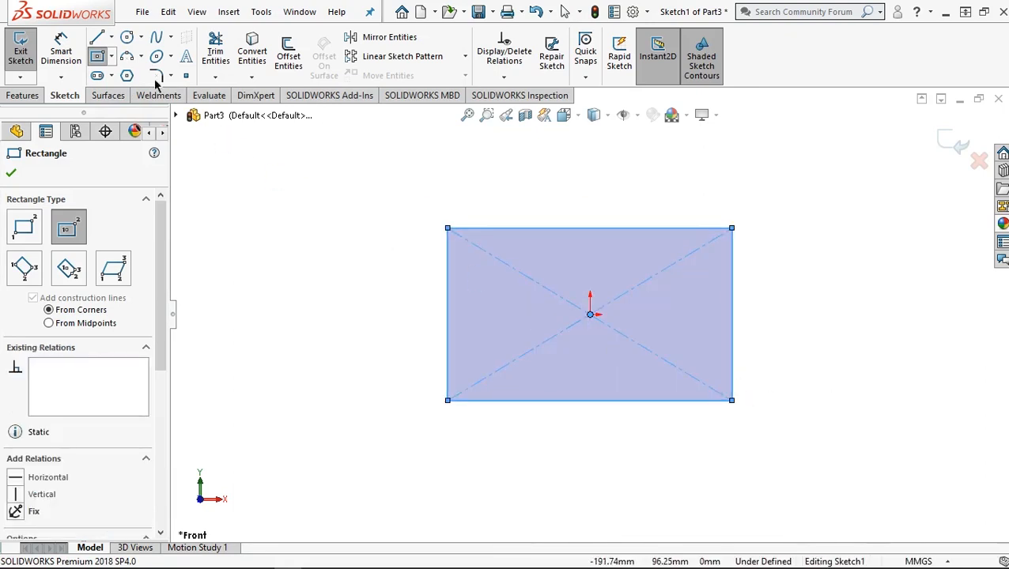
Dimension the rectangle's left vertical edge and set its height to 56 mm.
left_click(60, 52)
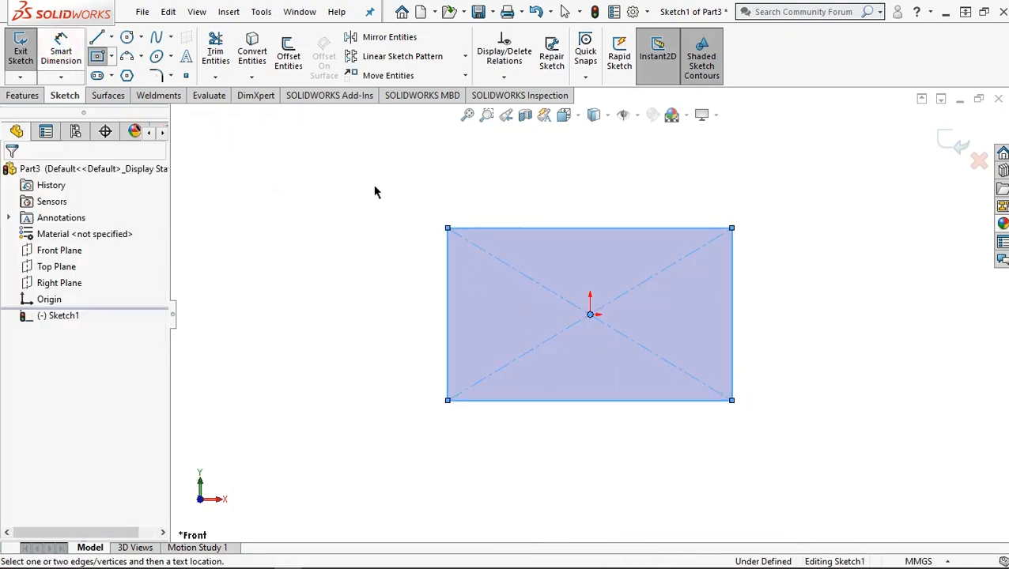
left_click(448, 276)
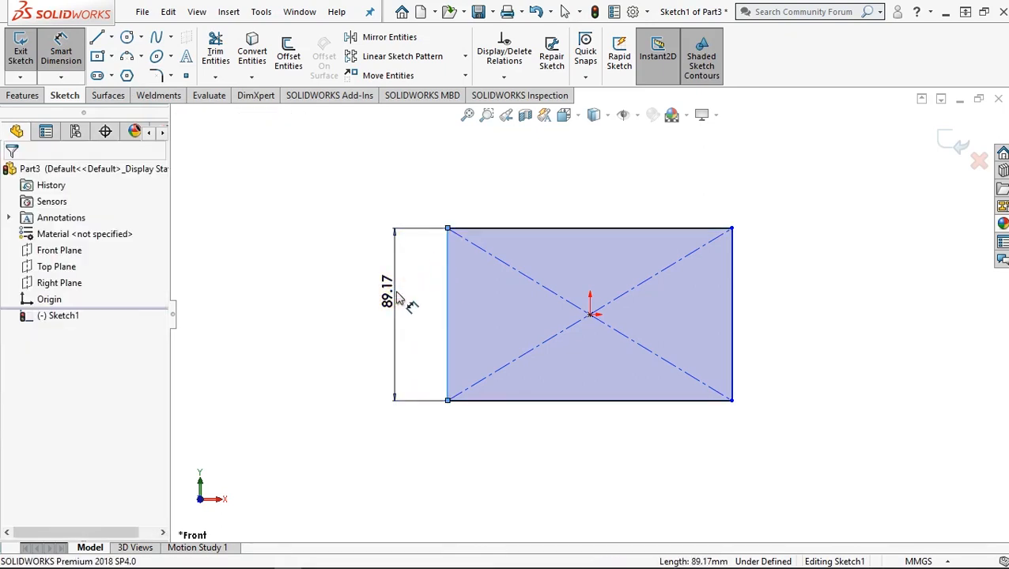
left_click(399, 298)
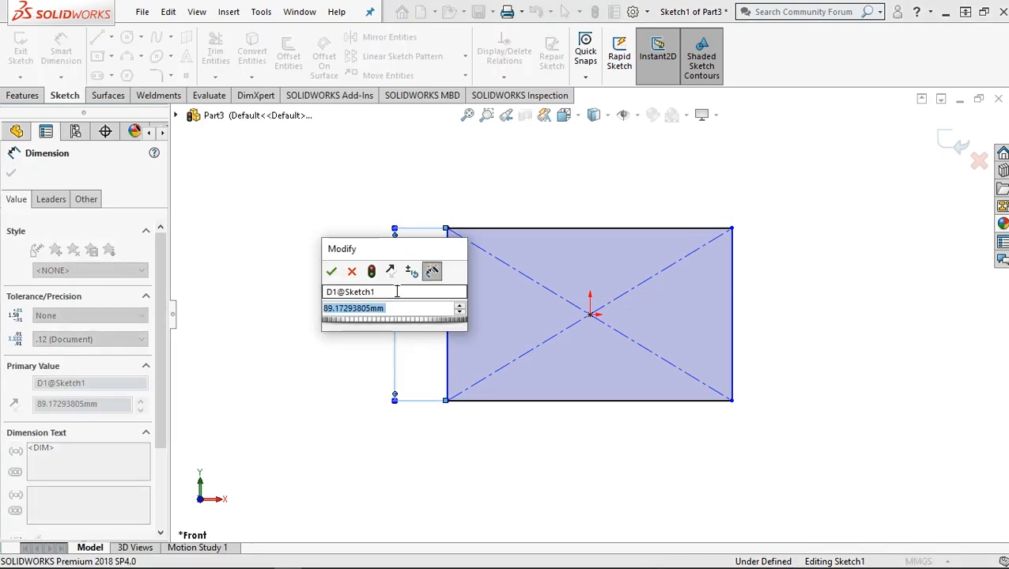
type("5")
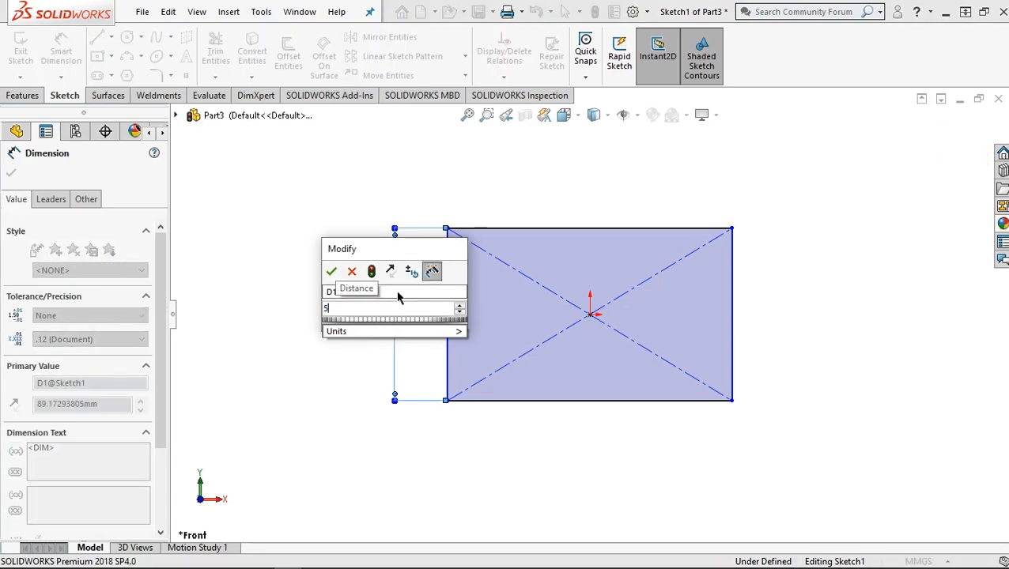
type("6")
key("Return")
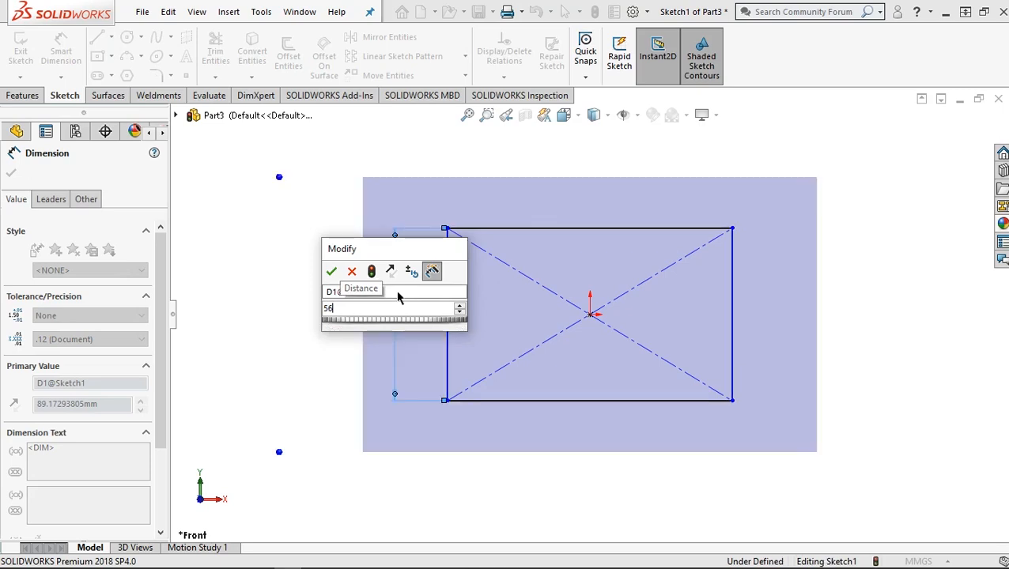
Dimension the rectangle's bottom edge and set its width to 90 mm.
left_click(598, 402)
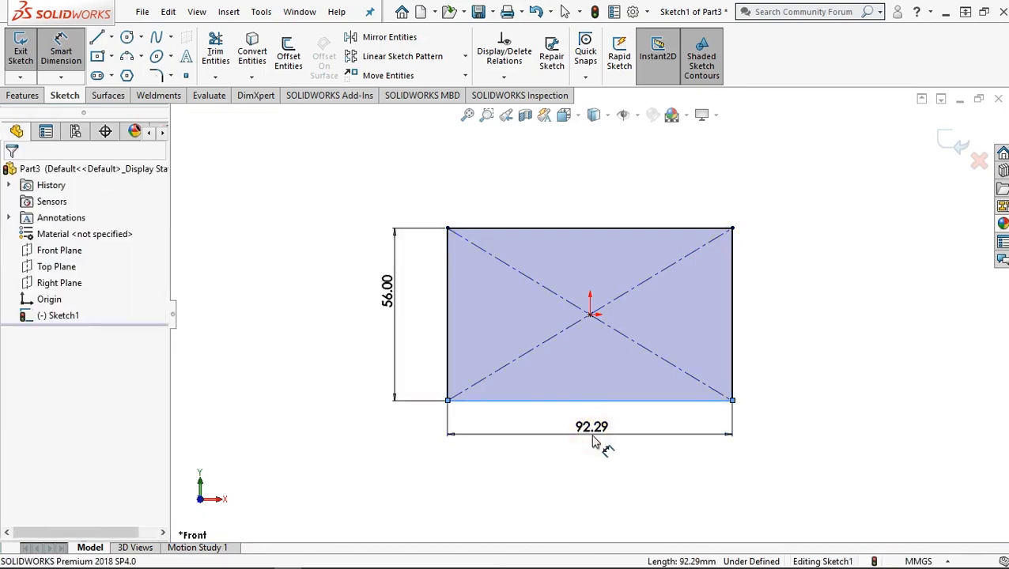
left_click(595, 441)
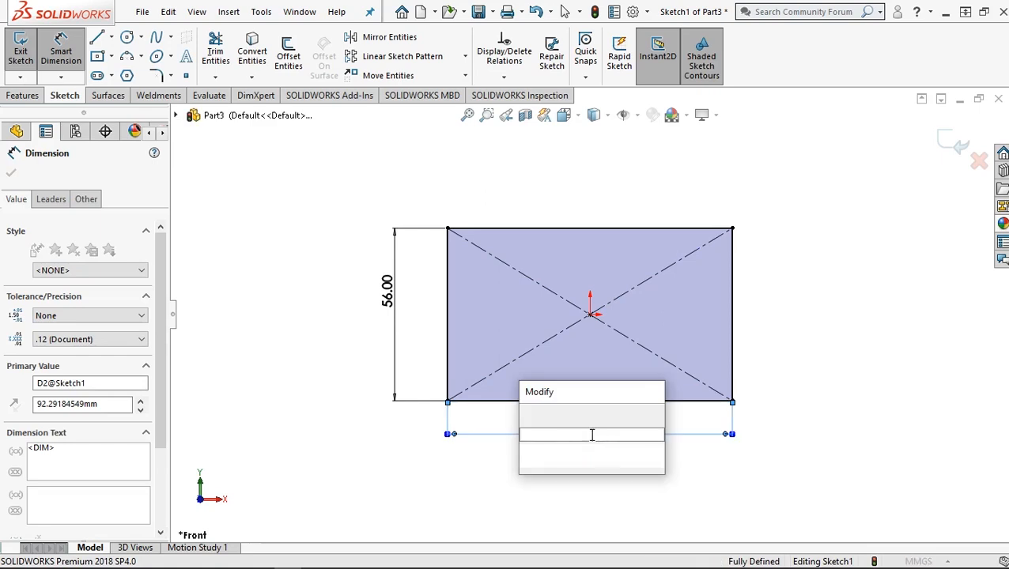
type("90")
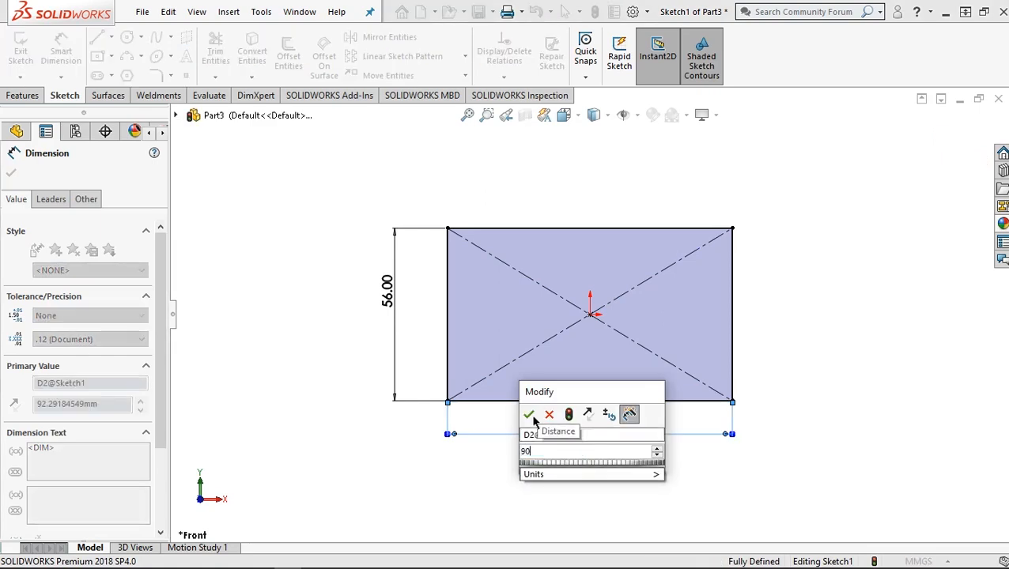
left_click(535, 420)
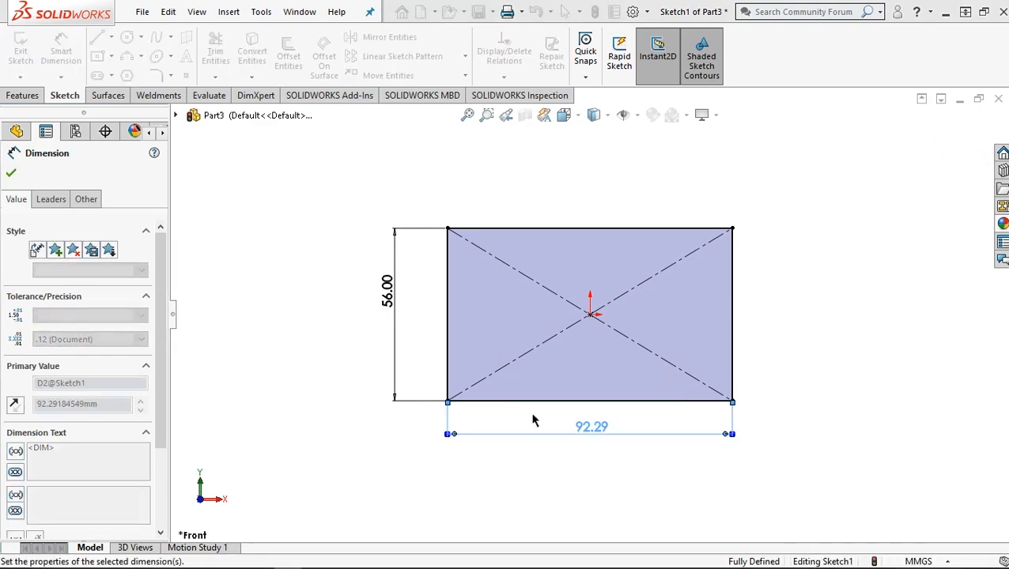
left_click(11, 170)
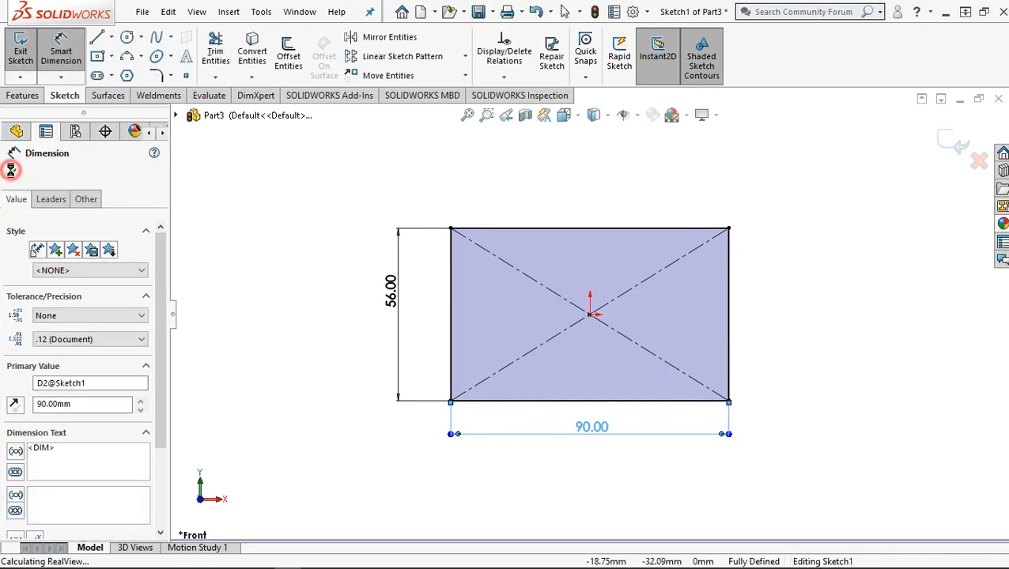
Draw a vertical construction midpoint line through the origin, extending past the rectangle's top and bottom edges.
left_click(111, 38)
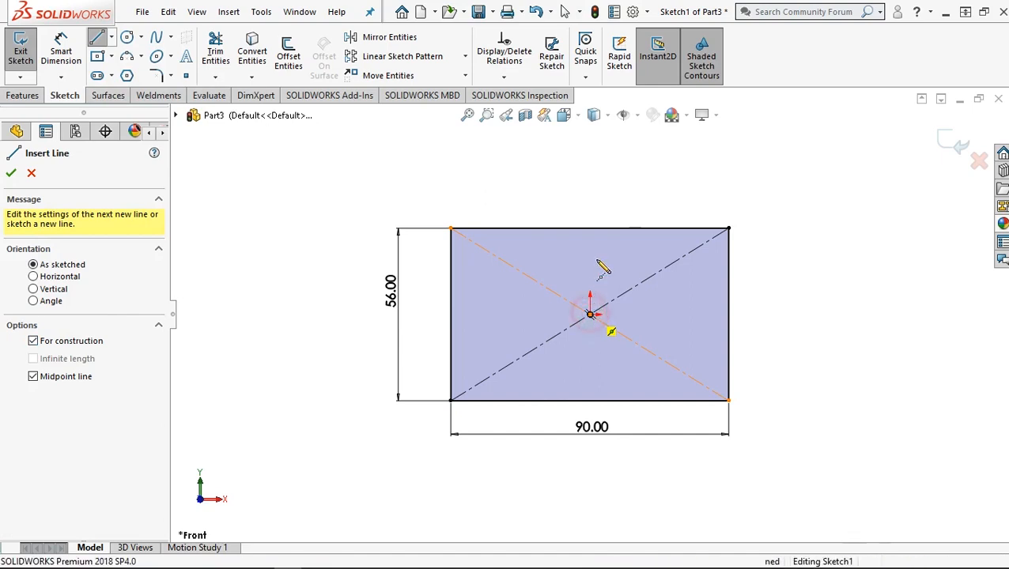
key("Escape")
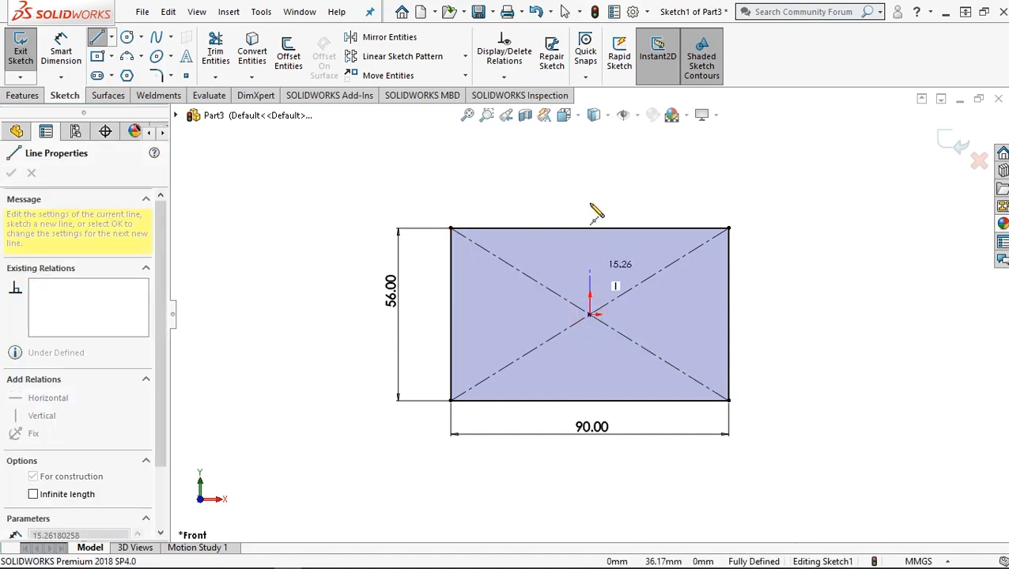
left_click(590, 203)
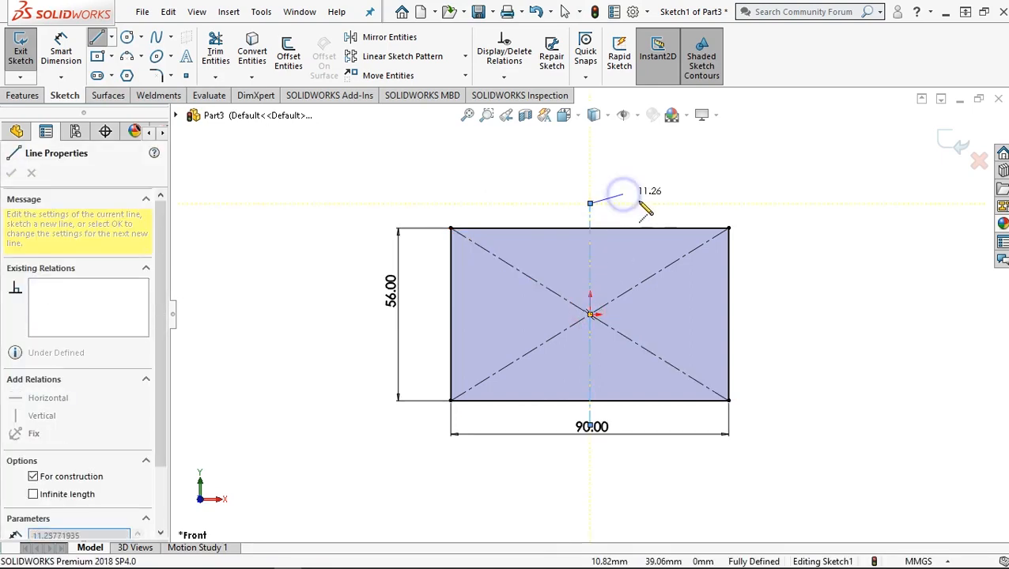
right_click(621, 196)
left_click(660, 205)
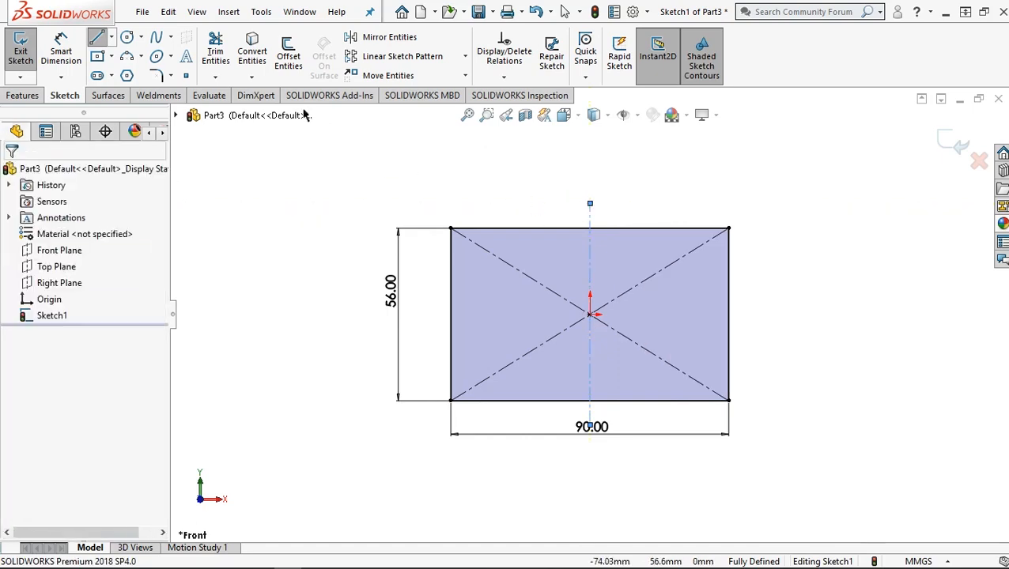
Round the rectangle's upper-left and lower-left corners with 13 mm sketch fillets.
left_click(156, 75)
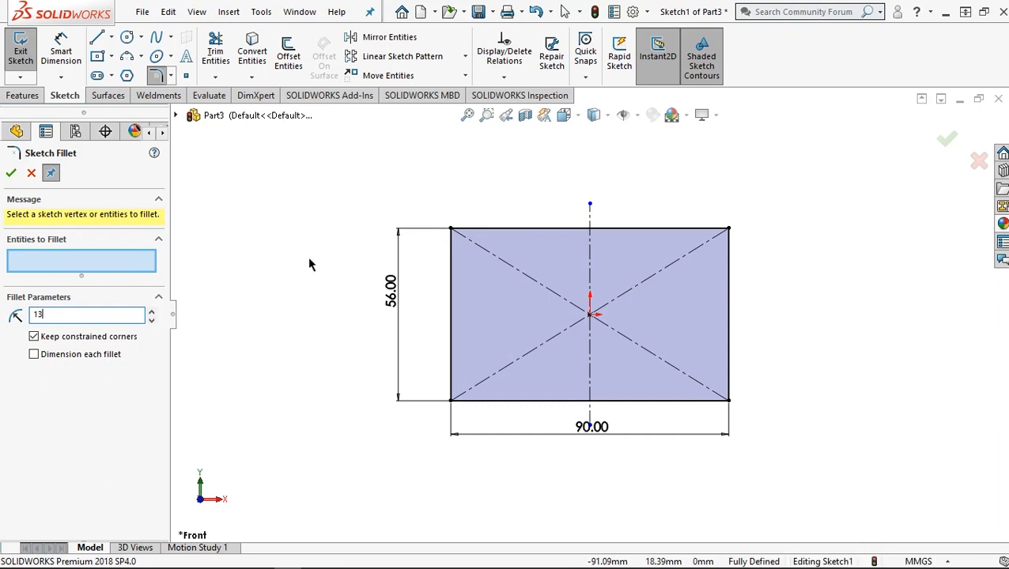
left_click(453, 231)
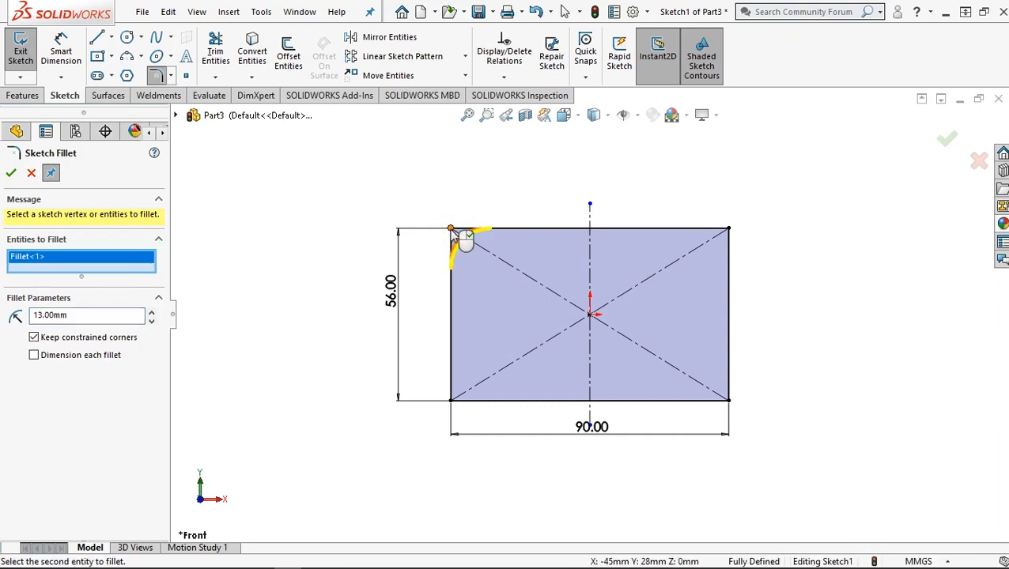
left_click(451, 401)
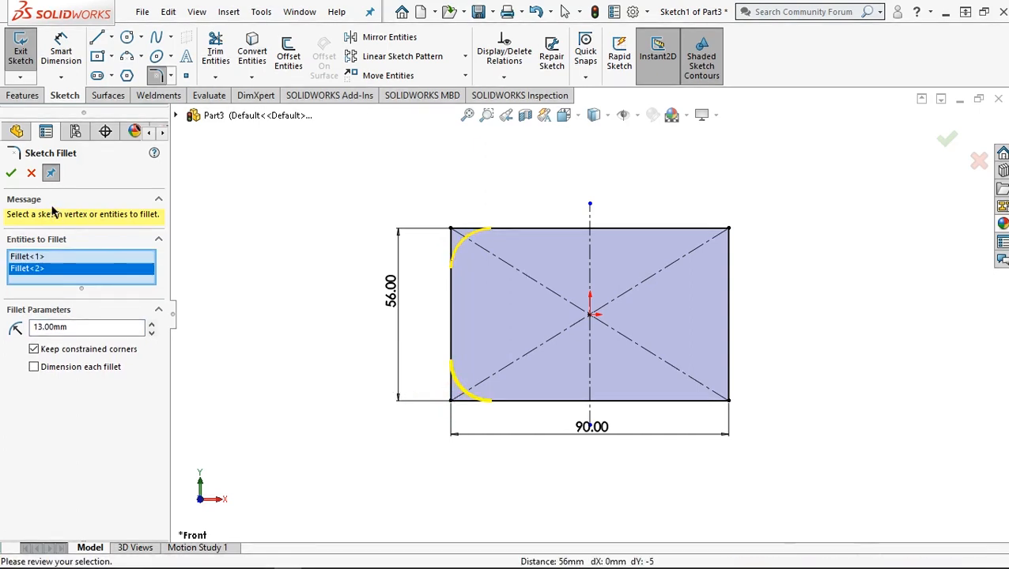
left_click(12, 176)
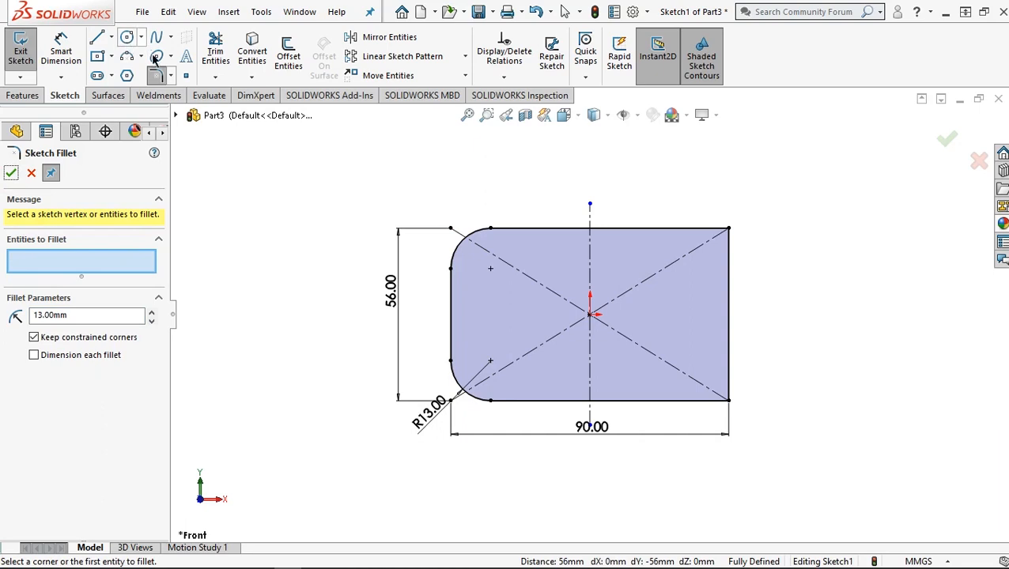
Draw a vertical construction line about 66 mm long through the centres of the two left fillets.
left_click(98, 37)
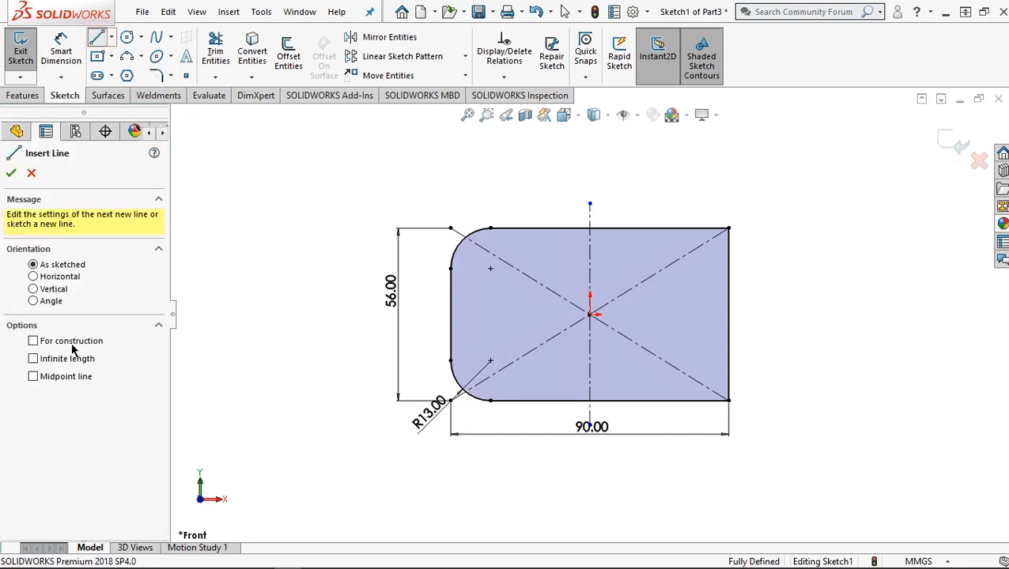
left_click(69, 341)
left_click(491, 229)
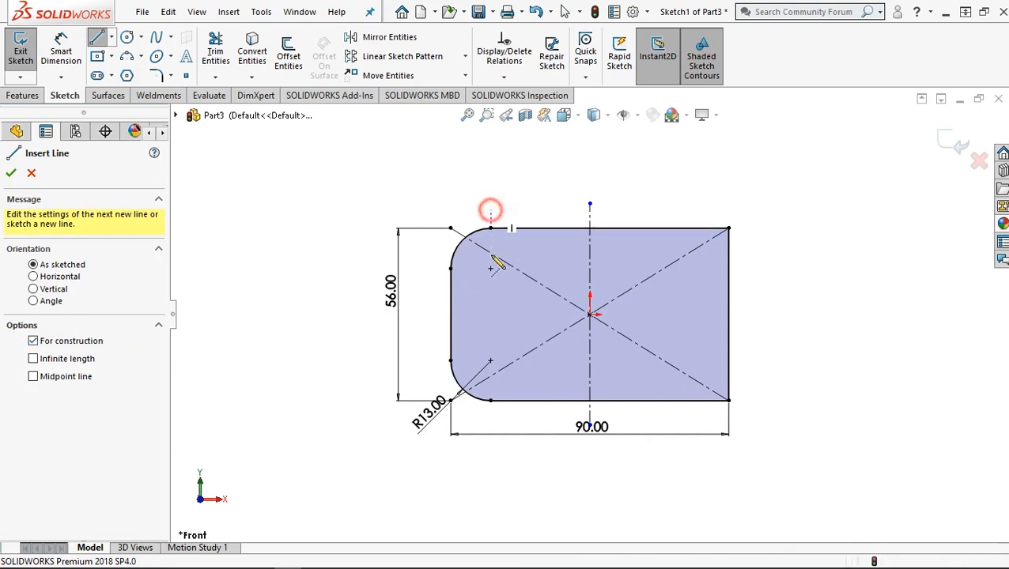
left_click(491, 413)
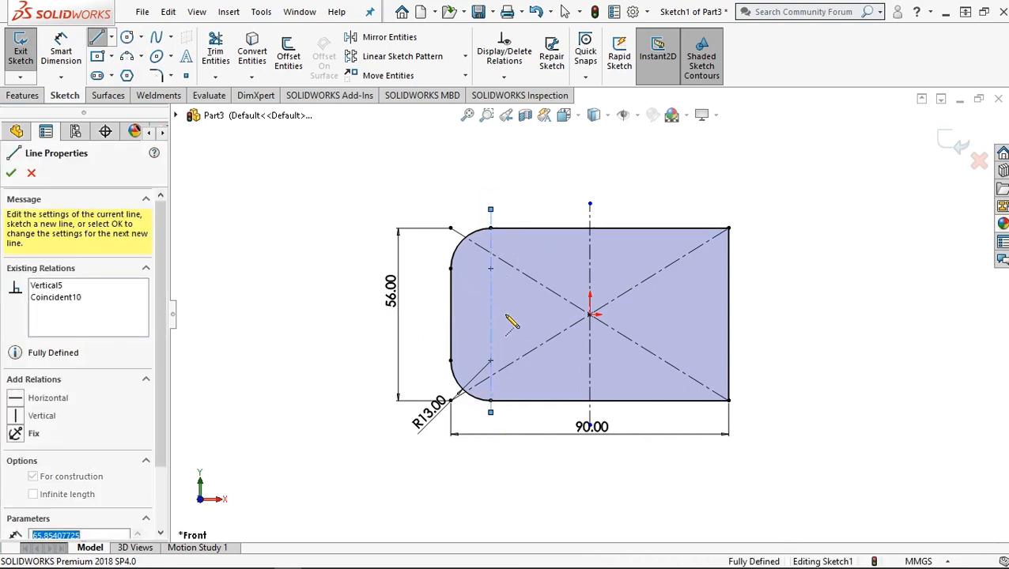
right_click(556, 207)
left_click(557, 200)
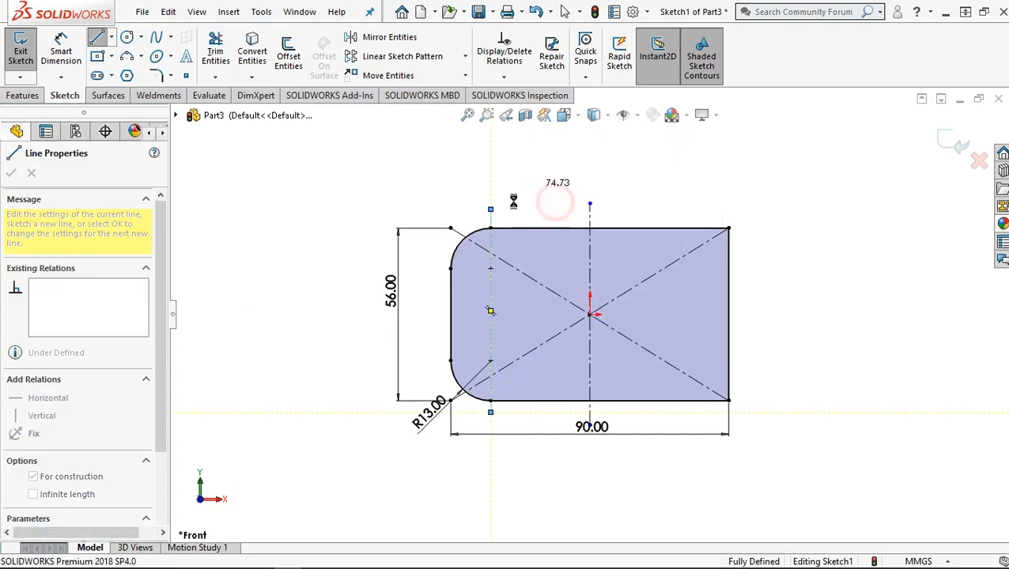
Mirror the two fillet arcs and the left edge about the construction line through the fillet centres, keeping the originals.
left_click(381, 39)
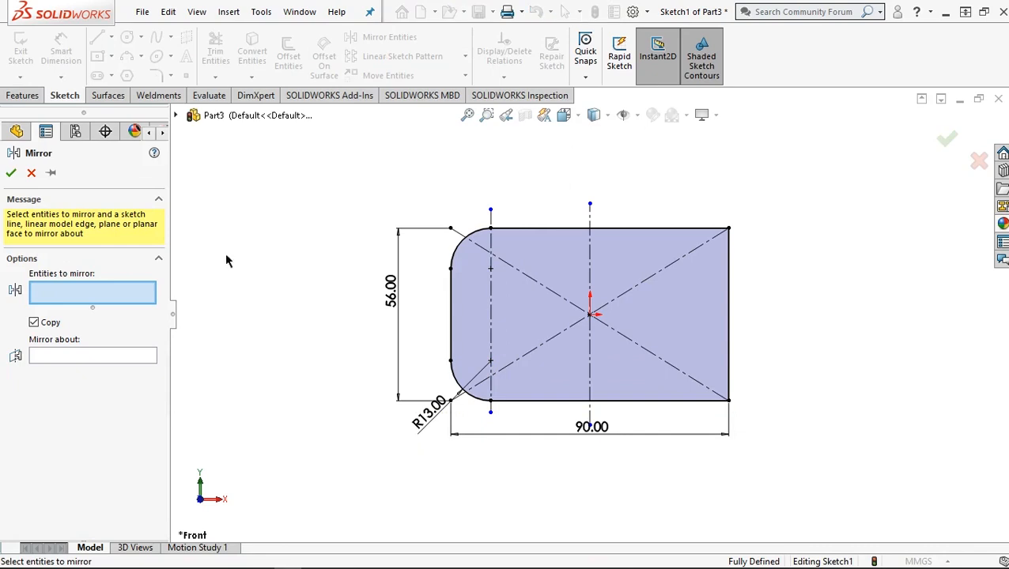
left_click(67, 357)
left_click(490, 319)
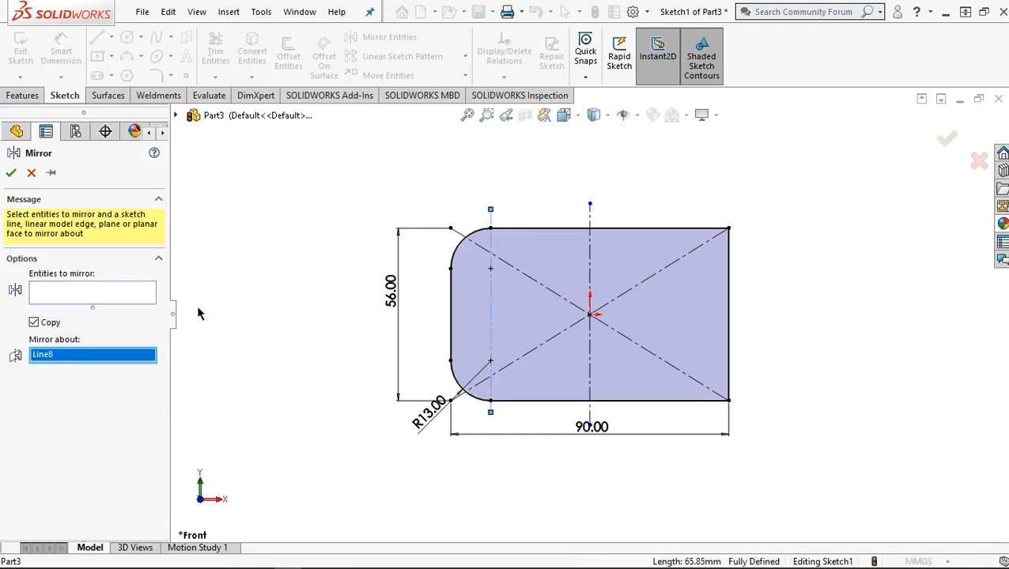
left_click(94, 294)
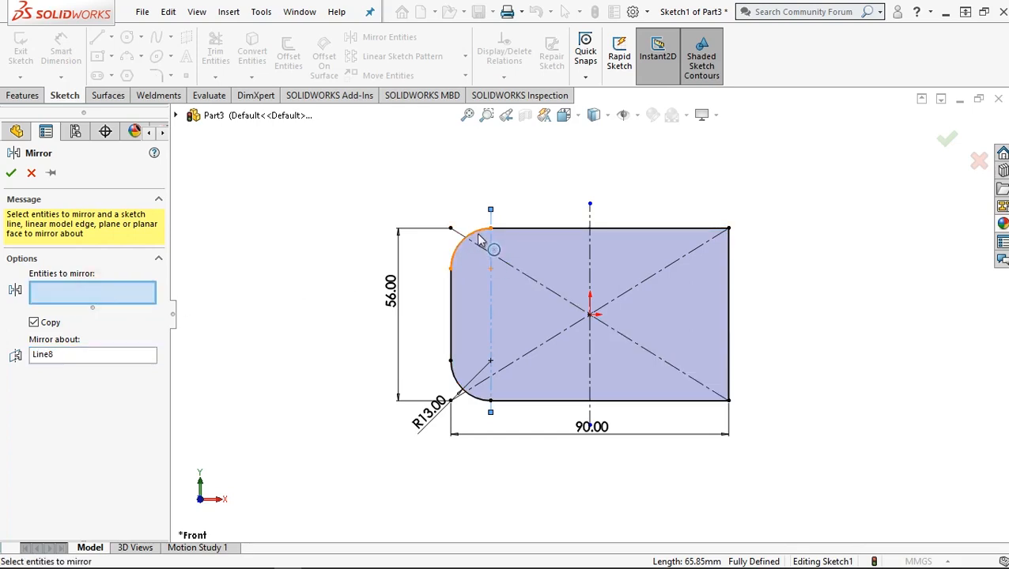
left_click(478, 236)
left_click(452, 314)
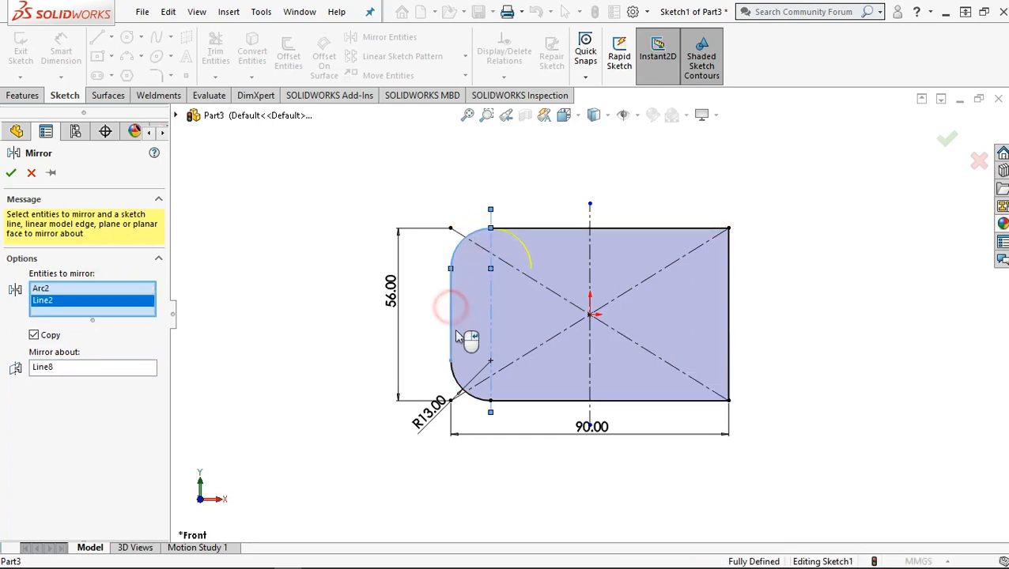
left_click(454, 382)
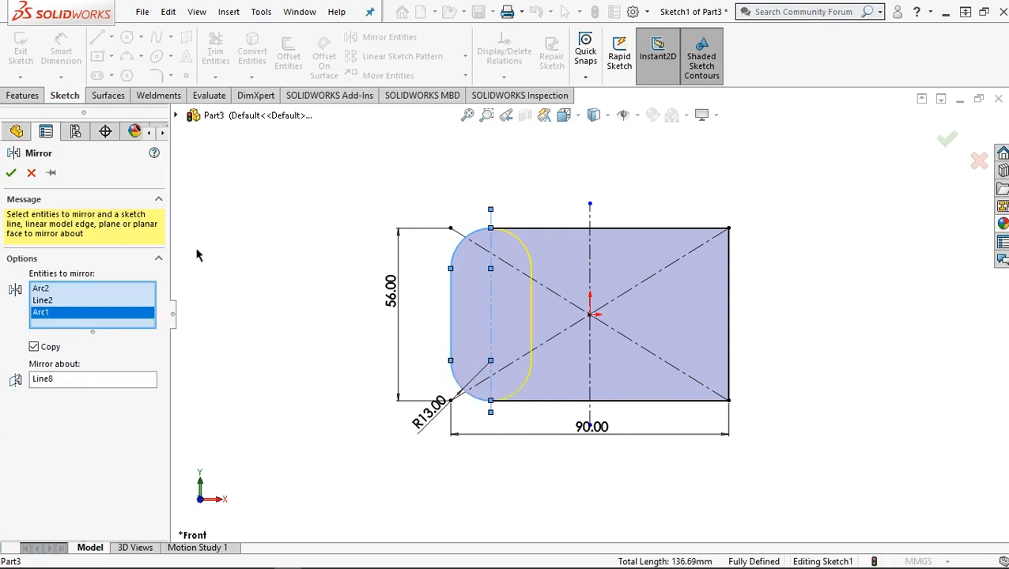
left_click(13, 174)
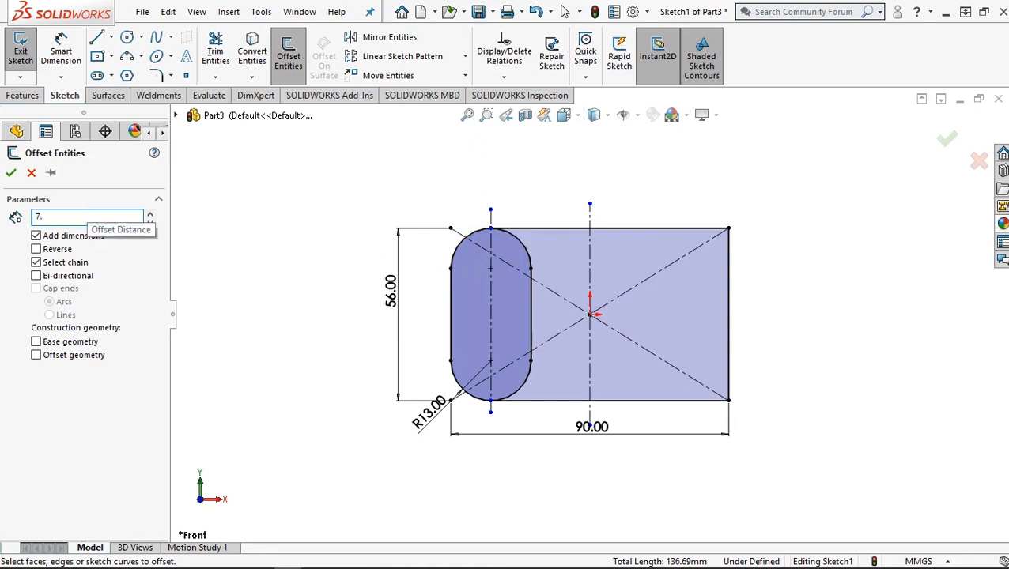
Offset the closed slot-shaped outline inward by 7.5 mm, using the reversed direction with chain selection.
left_click(454, 266)
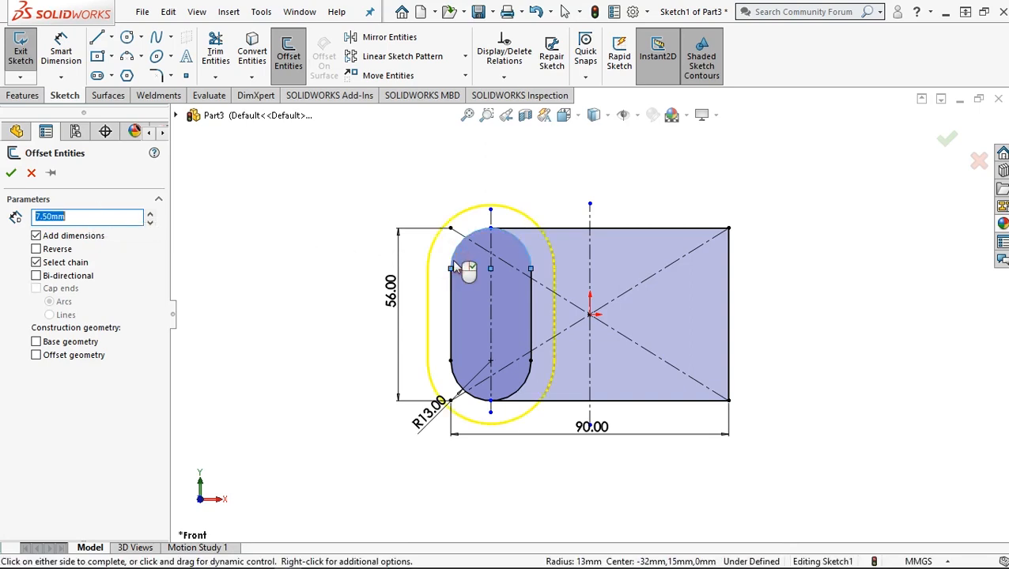
left_click(36, 249)
left_click(6, 176)
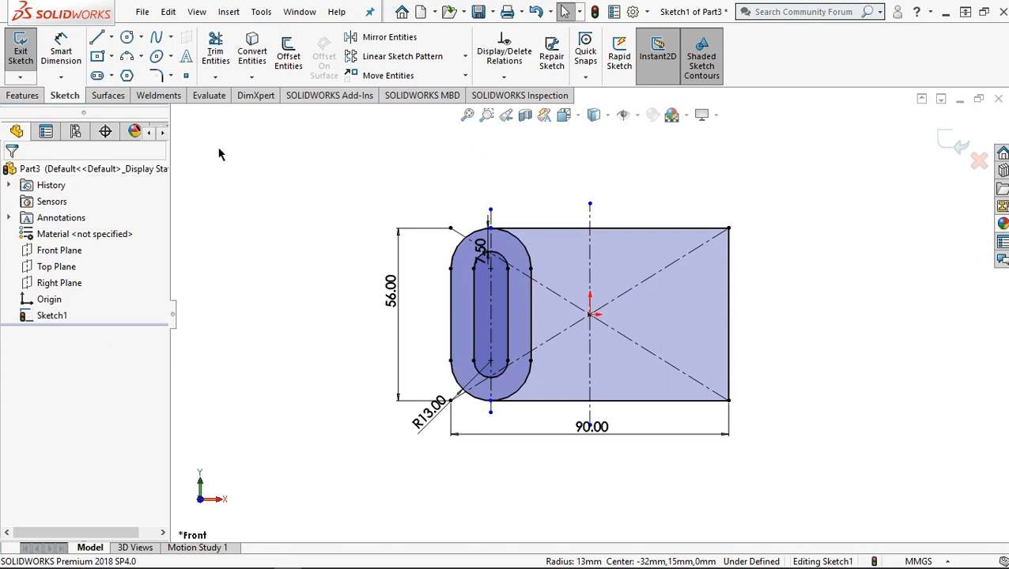
Mirror the outer and inner slot outlines about the vertical centreline through the origin, keeping the originals.
left_click(362, 38)
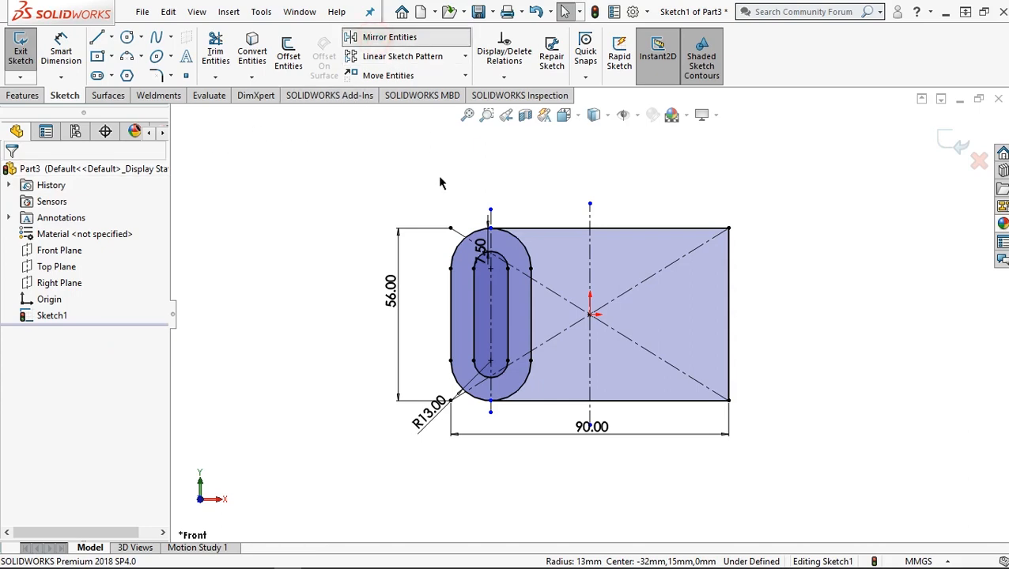
left_click(38, 356)
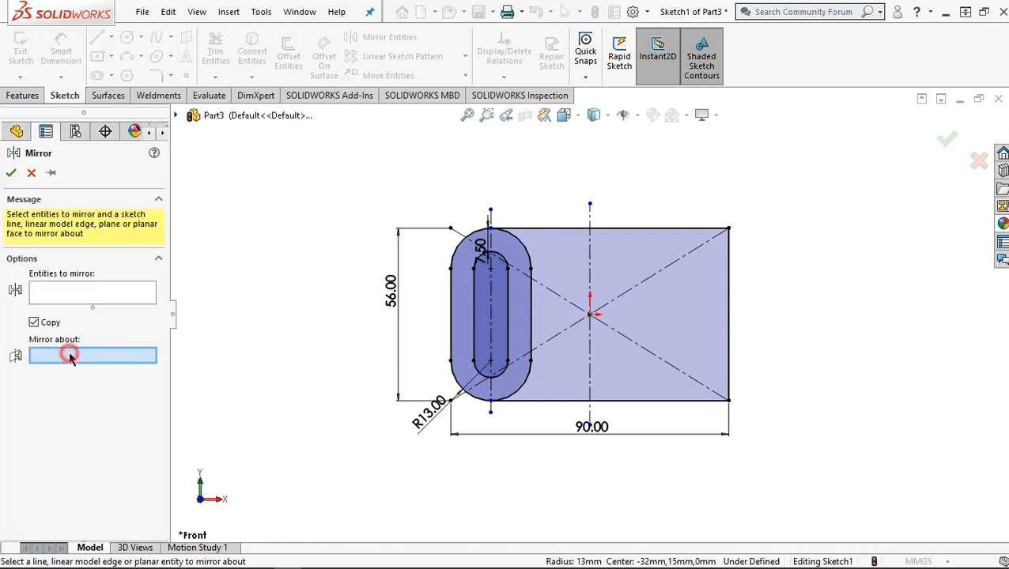
left_click(591, 271)
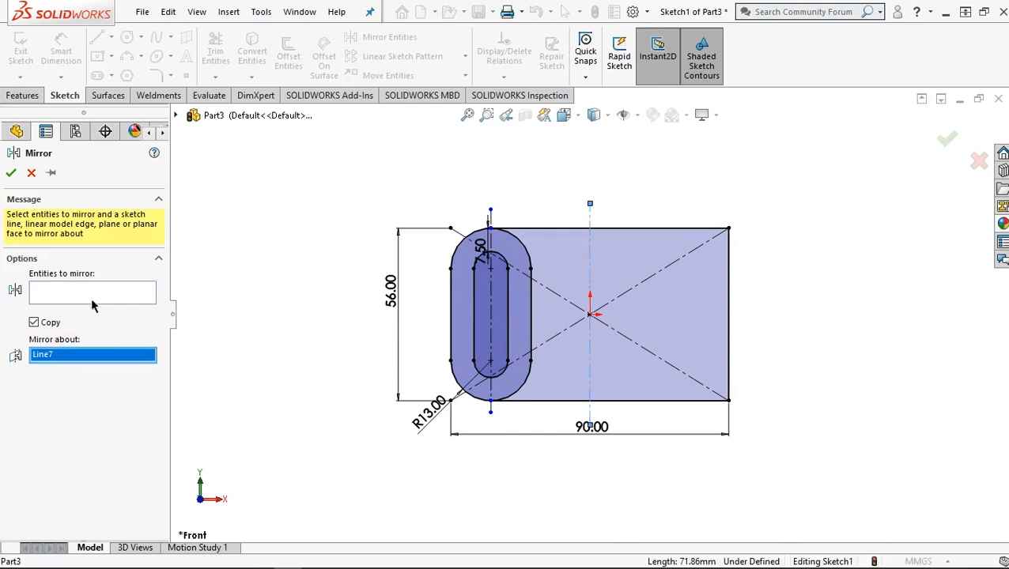
left_click(90, 293)
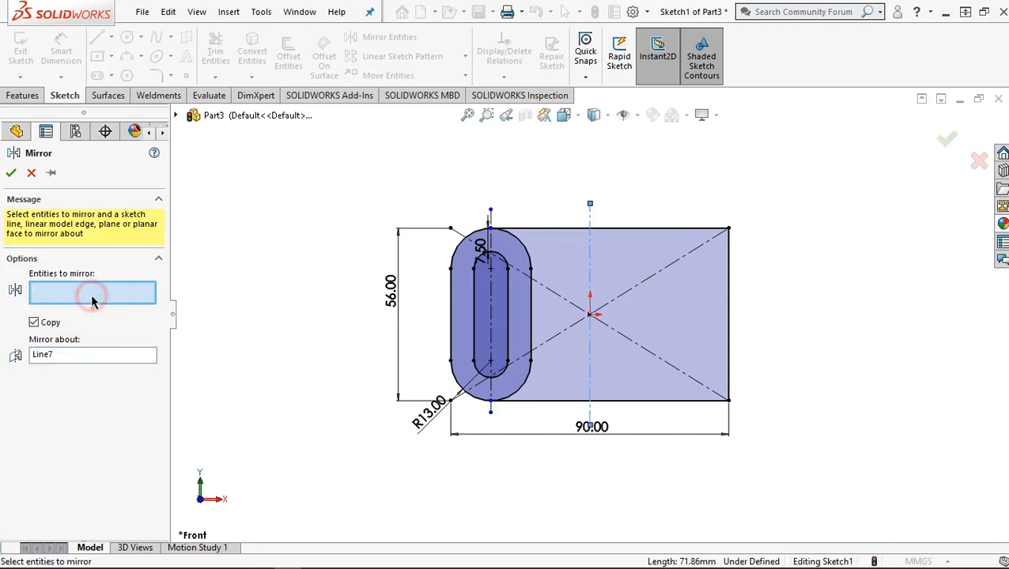
left_click(464, 269)
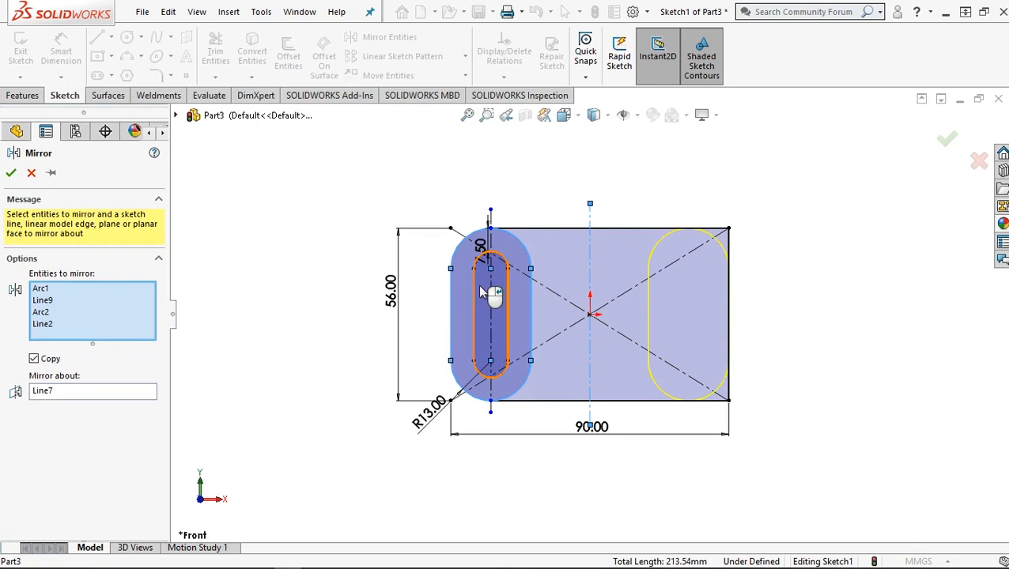
left_click(480, 292)
left_click(10, 174)
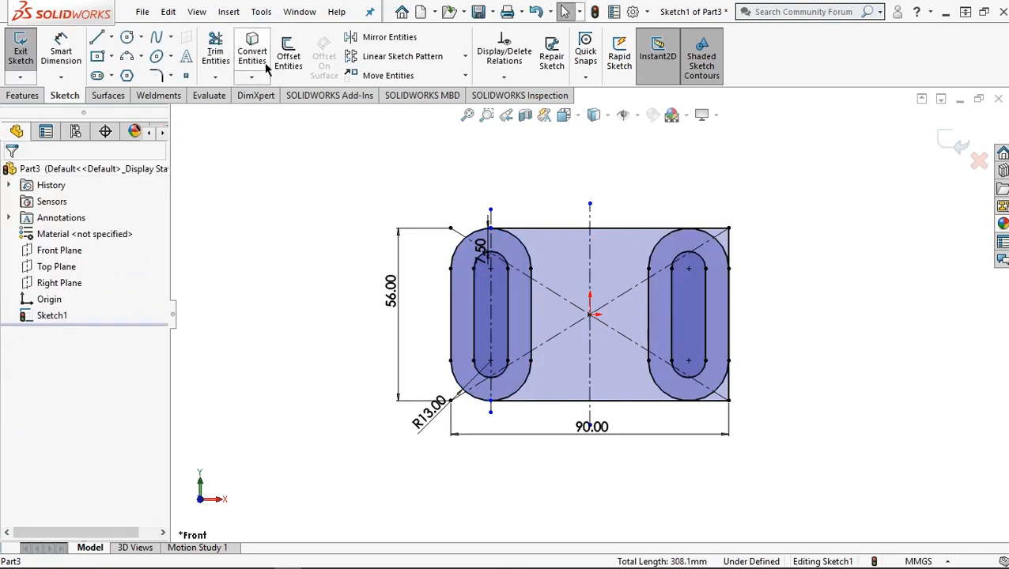
Power-trim the rectangle's right edge and the right corner segments lying outside the mirrored slot.
left_click(212, 53)
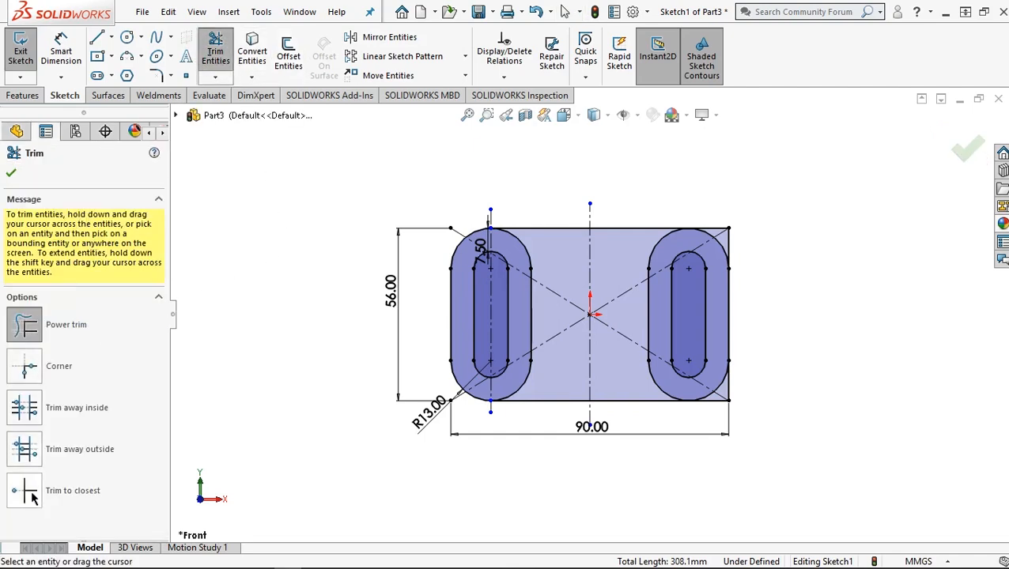
left_click(31, 496)
left_click(29, 288)
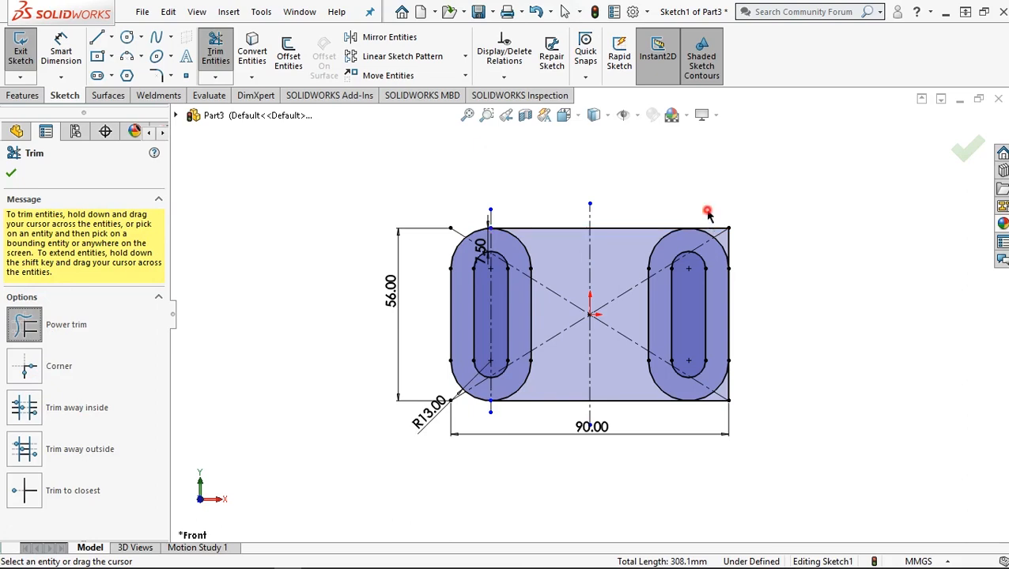
mouse_move(720, 234)
left_mouse_down()
mouse_move(736, 261)
mouse_move(748, 373)
mouse_move(704, 405)
left_mouse_up()
left_click(10, 177)
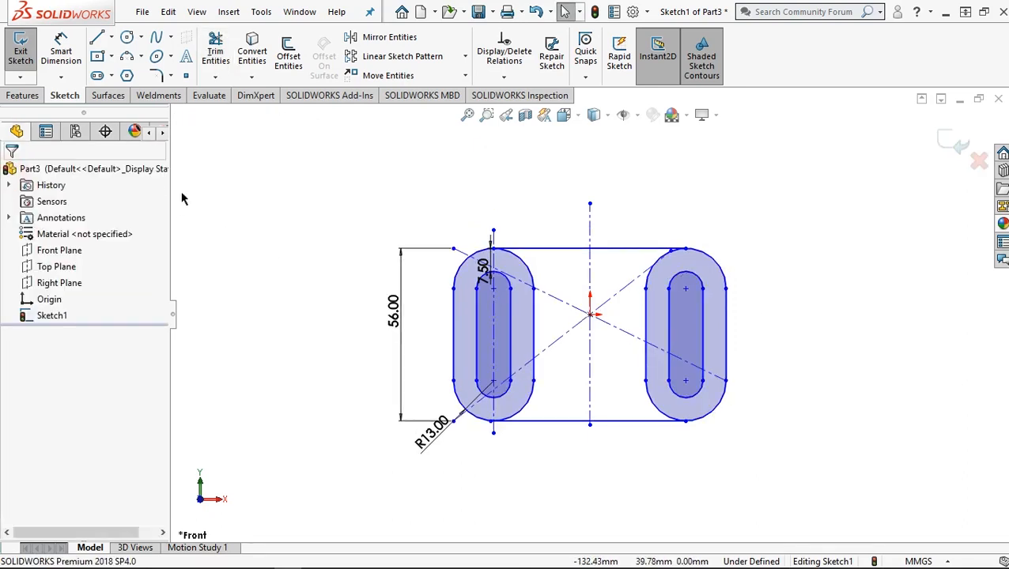
Sketch a circle about 53 mm in diameter above the slots, centred about 64 mm directly above the origin.
scroll(612, 186, "up", 4)
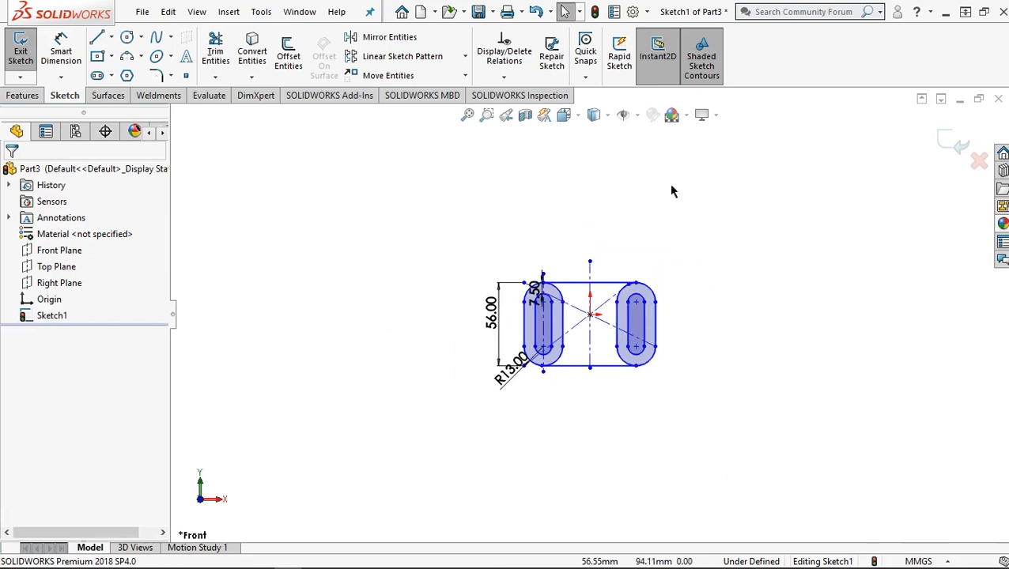
scroll(671, 187, "down", 2)
left_click(132, 40)
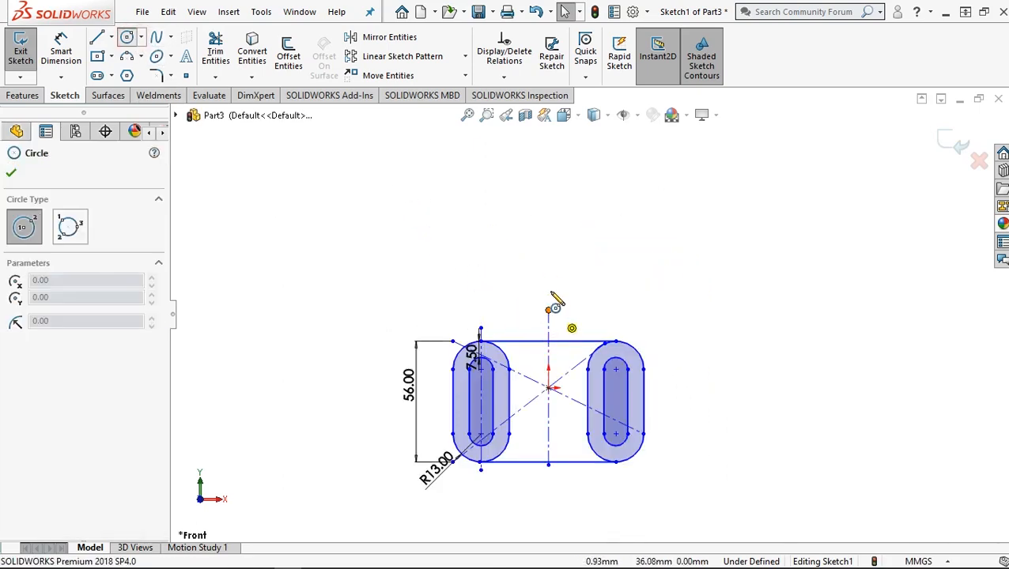
left_click(549, 250)
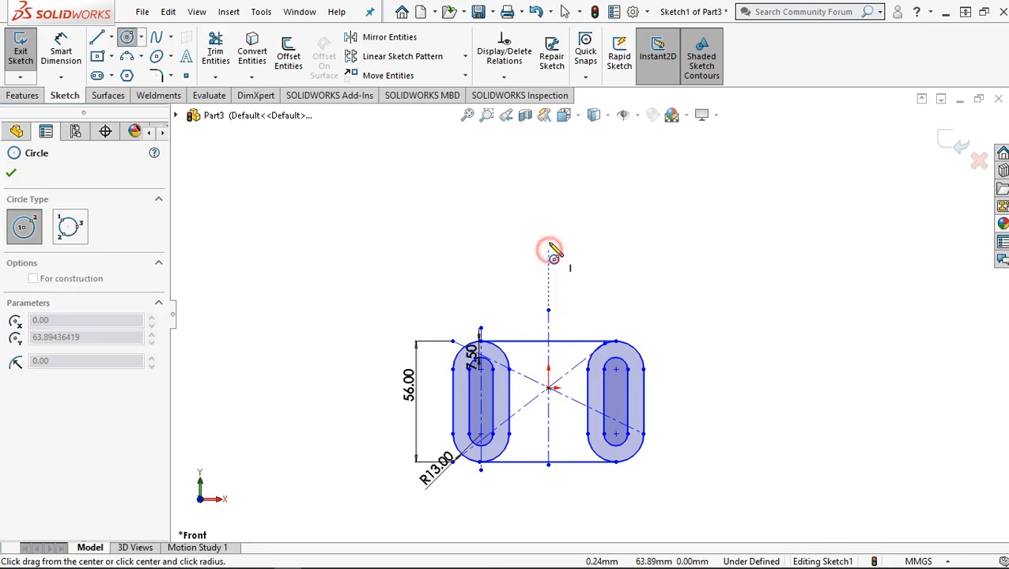
left_click(551, 194)
Dimension the circle above the slots to a diameter of 30 mm.
left_click(61, 54)
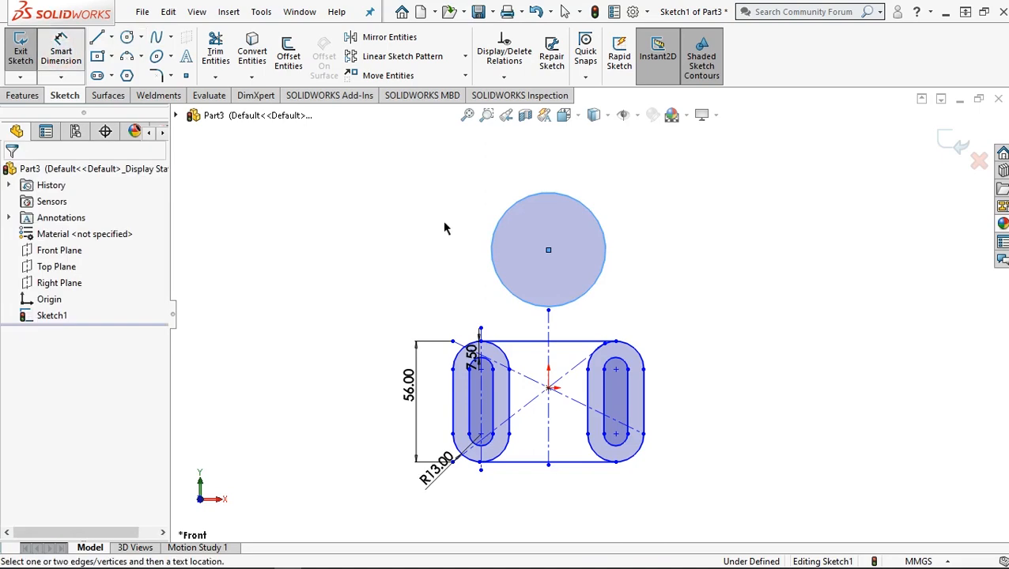
left_click(500, 224)
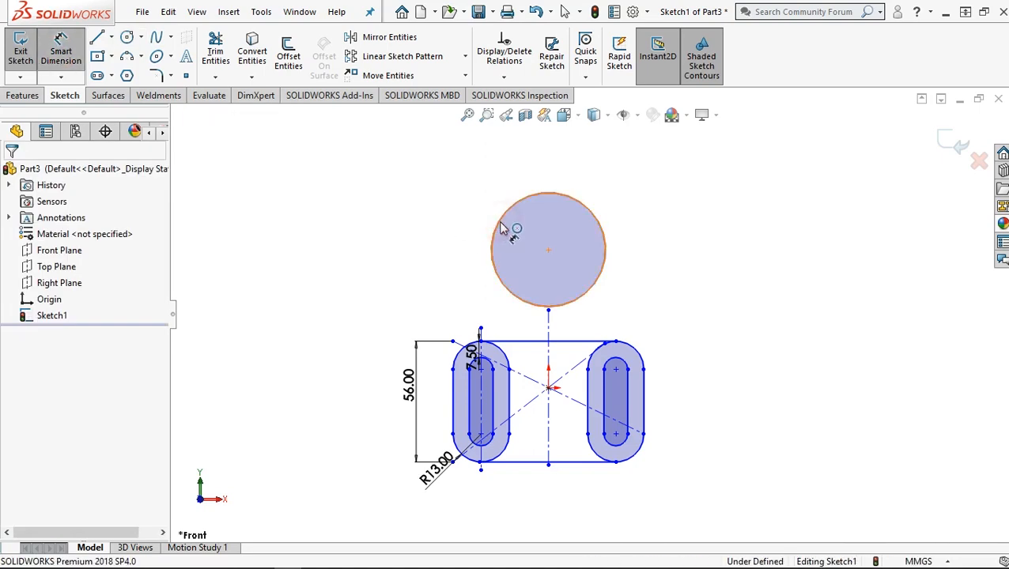
left_click(446, 244)
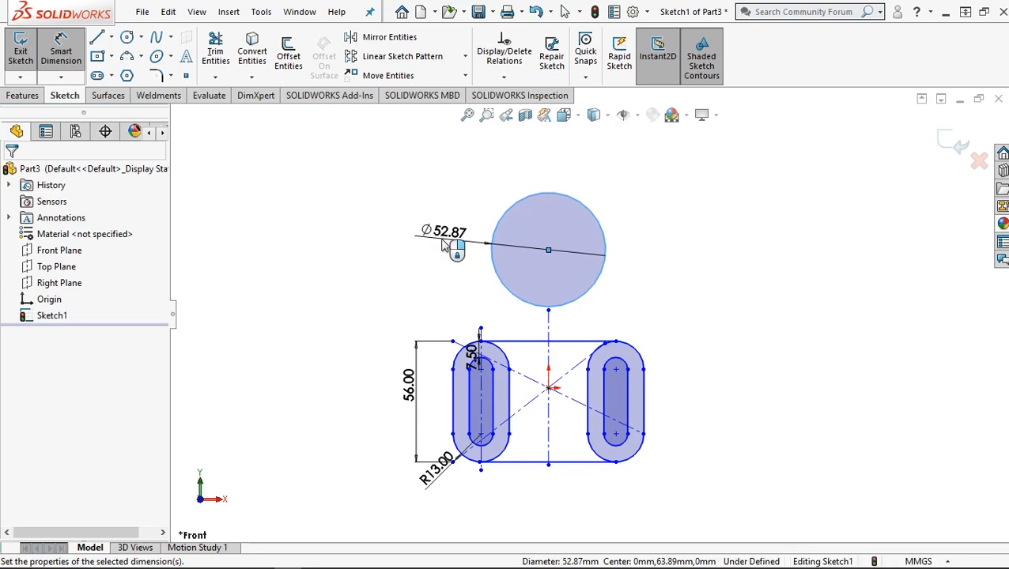
type("30")
key("Return")
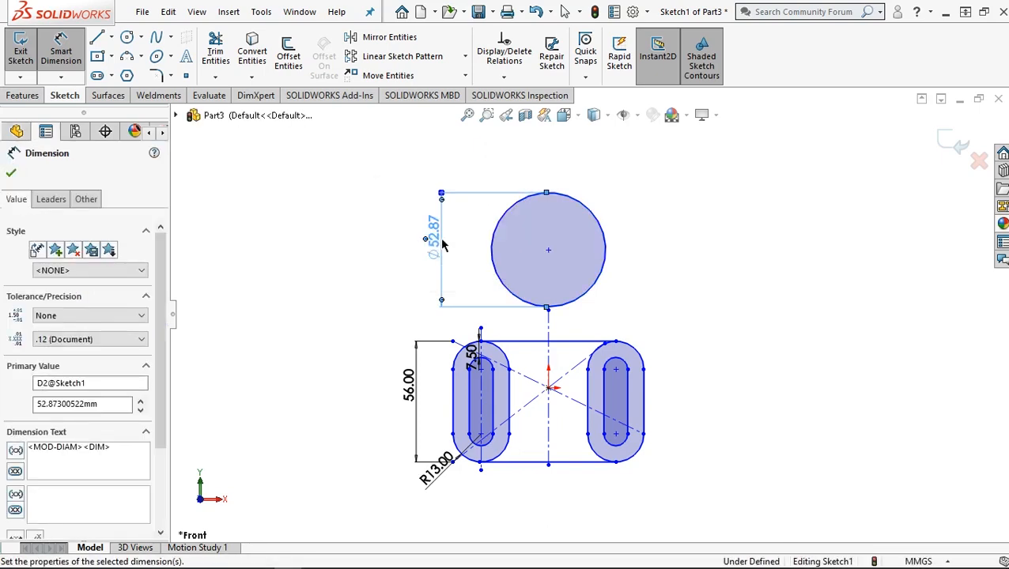
left_click(11, 171)
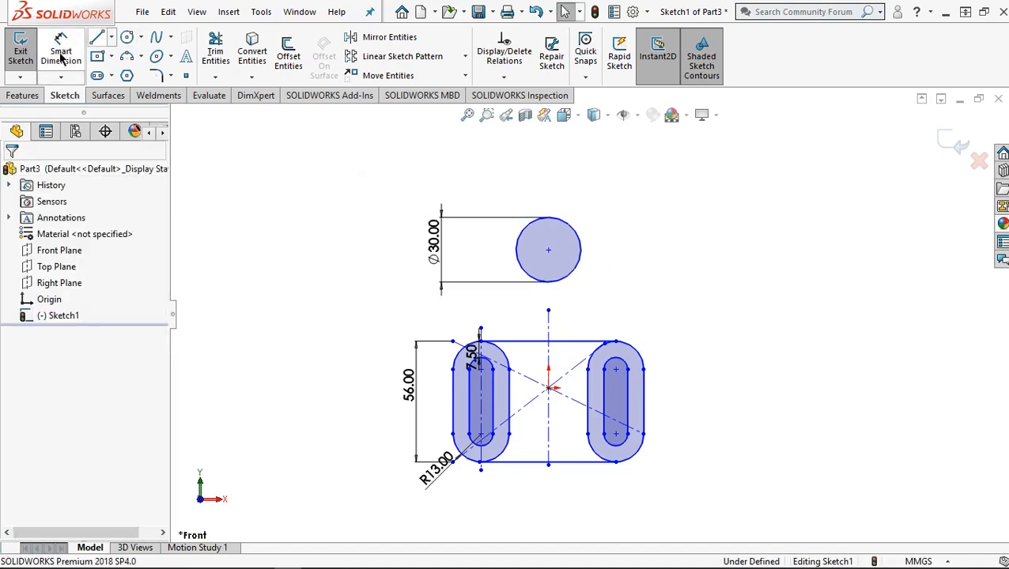
Dimension the vertical distance from the circle's centre to the left slot's upper arc centre as 45 mm.
left_click(550, 252)
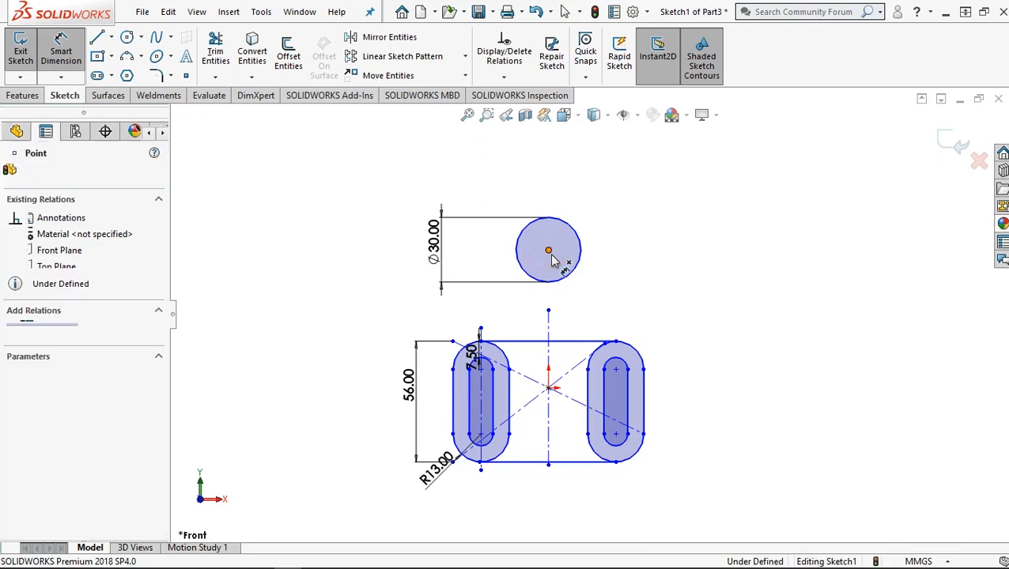
left_click(482, 369)
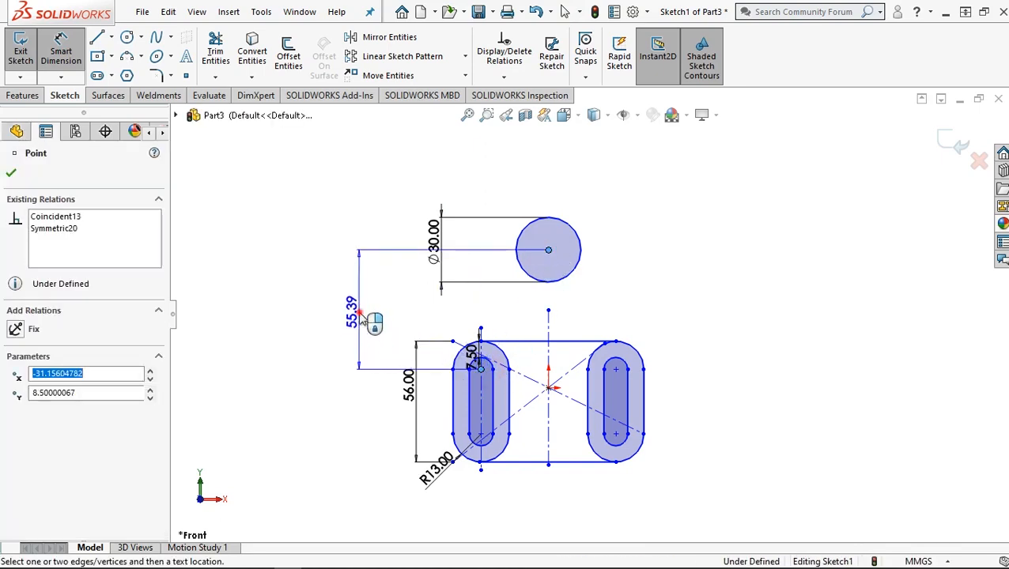
left_click(362, 319)
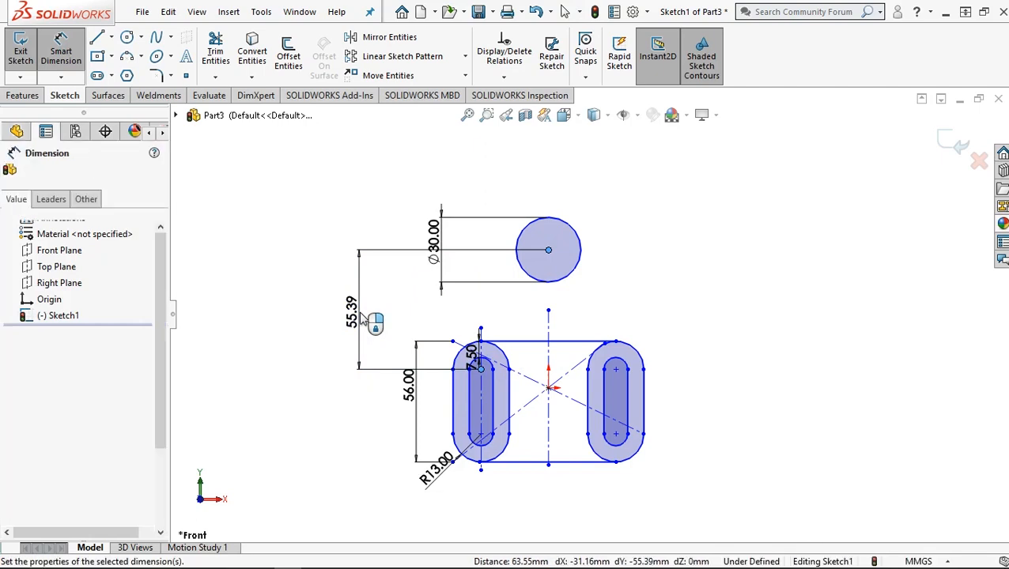
type("45")
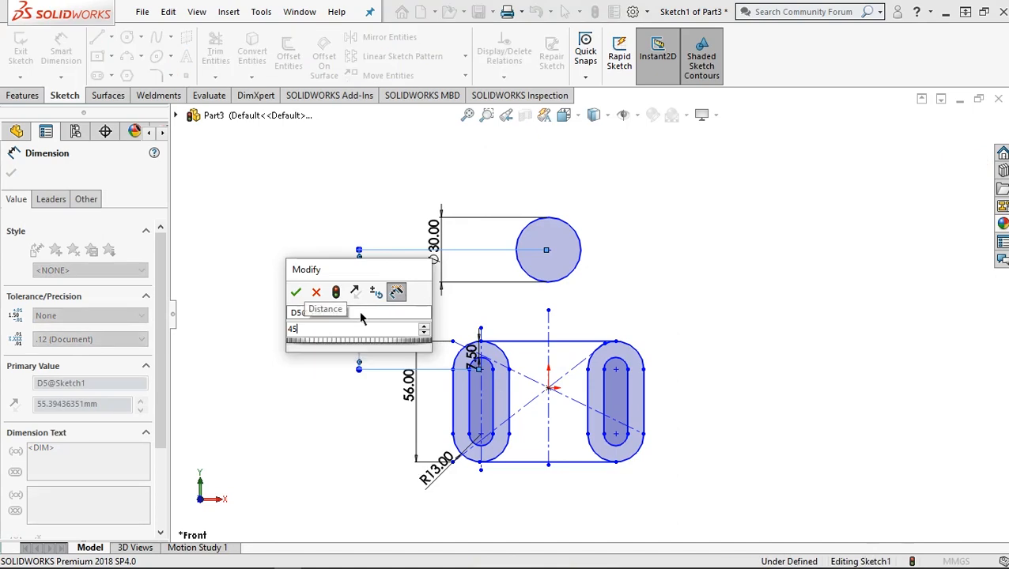
key("Escape")
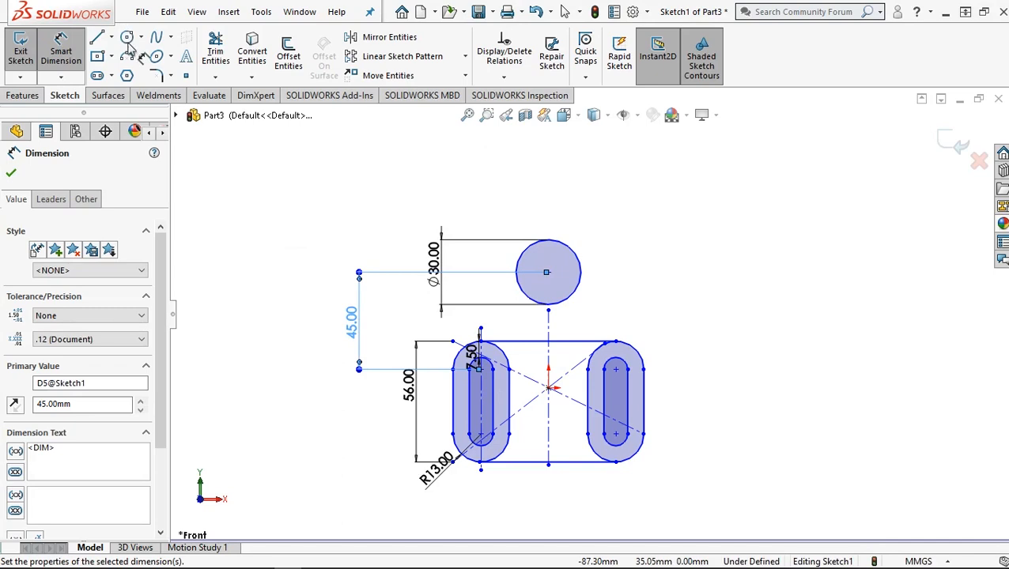
Sketch a concentric circle inside the 30 mm circle and dimension its diameter to 19.1 mm.
left_click(548, 272)
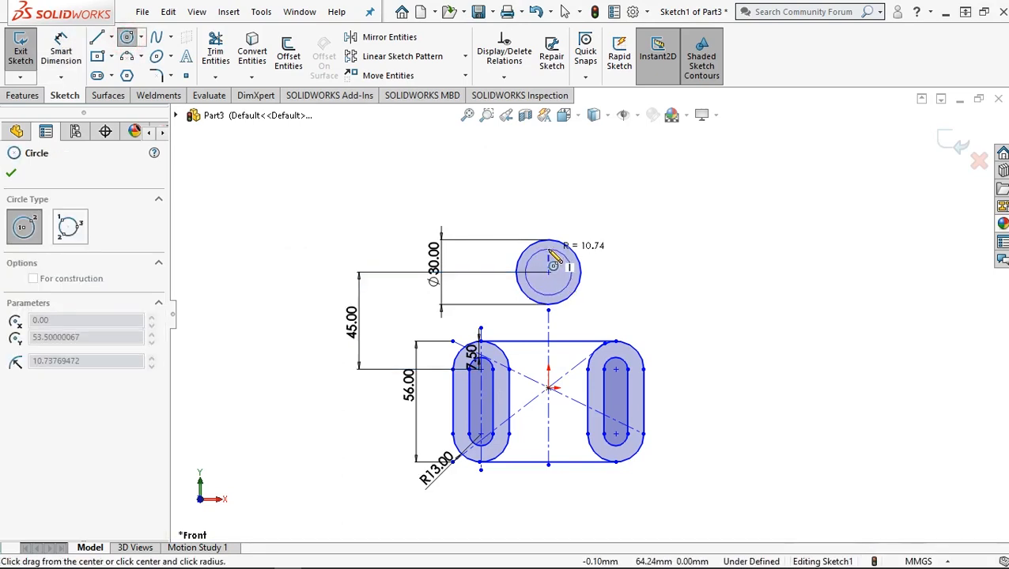
left_click(552, 258)
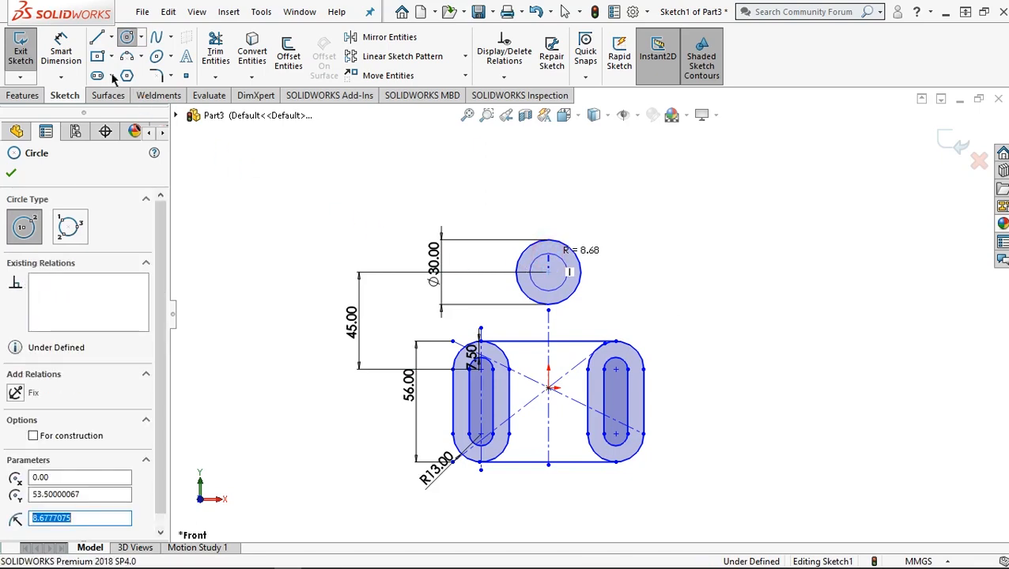
left_click(61, 51)
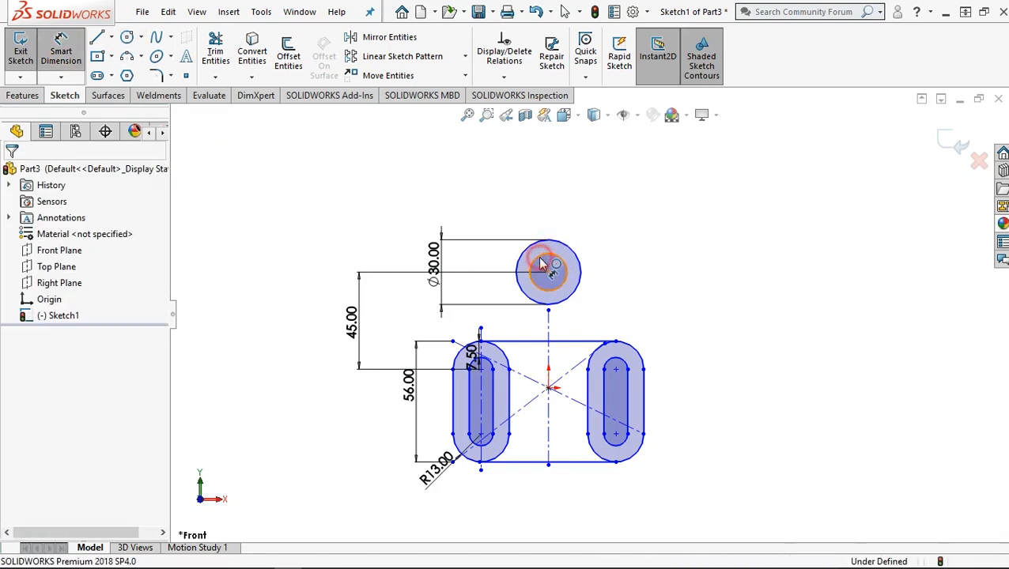
left_click(540, 265)
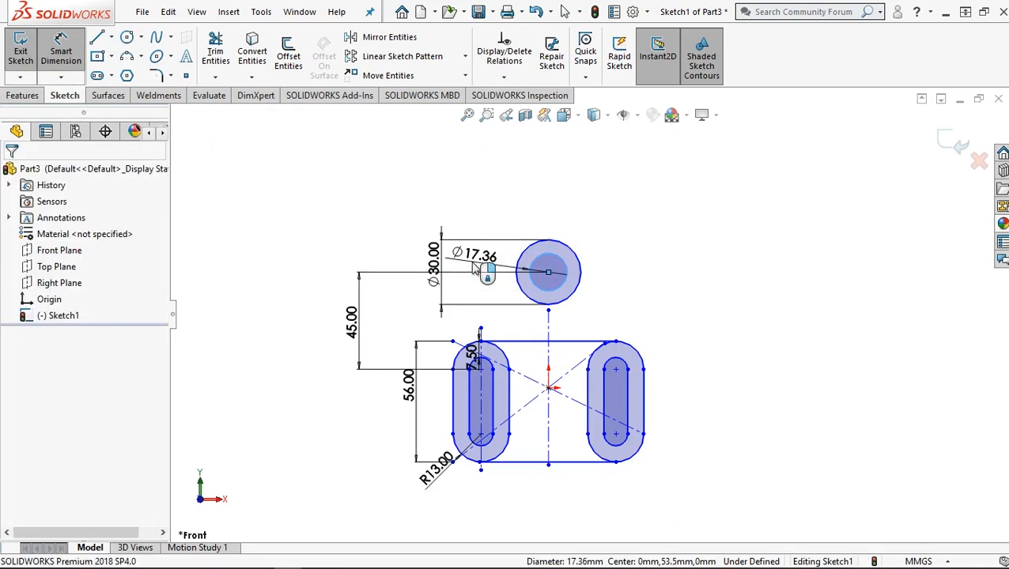
left_click(473, 269)
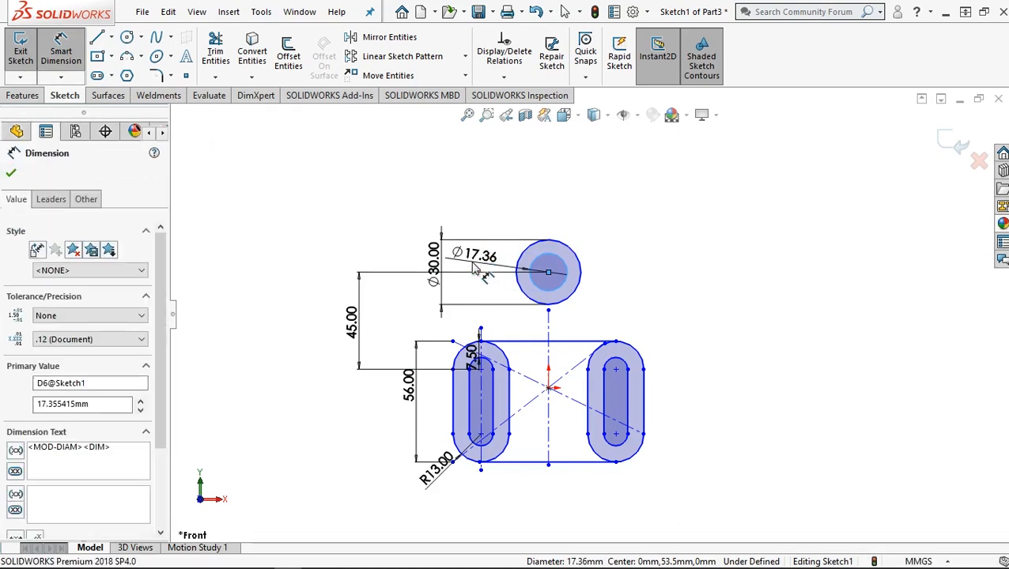
type("19.1")
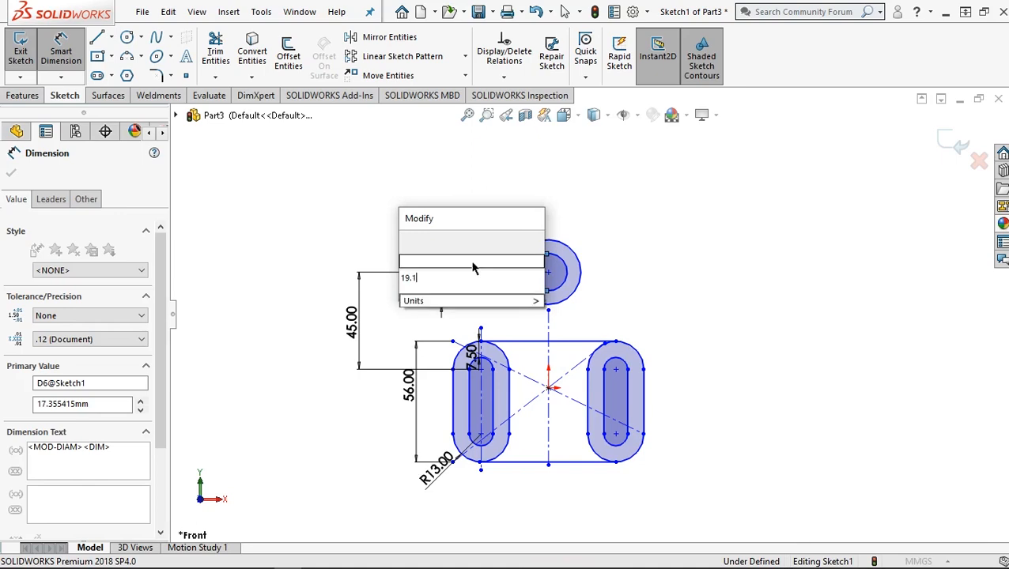
key("Escape")
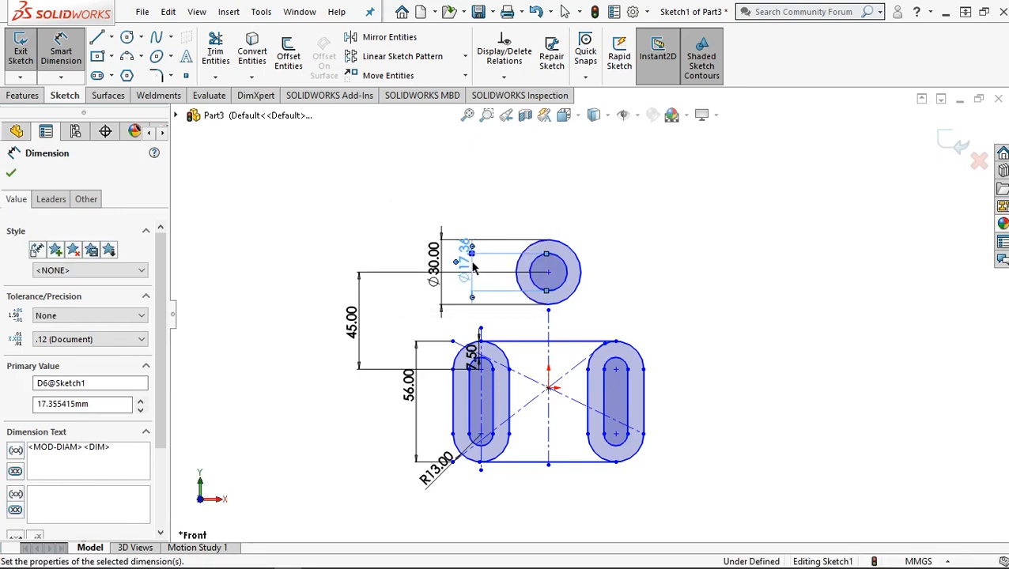
left_click(12, 174)
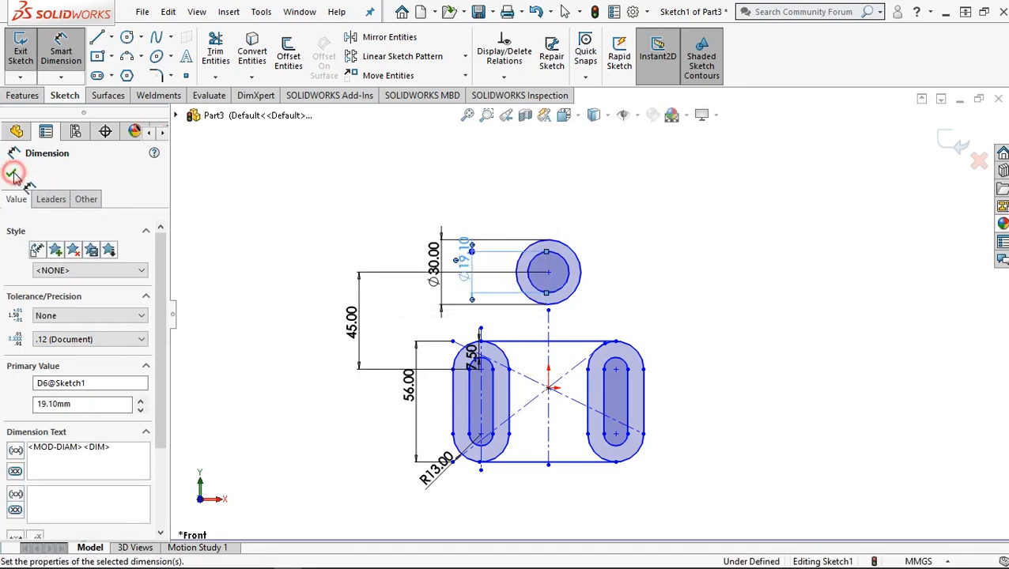
Draw a vertical line about 5.7 mm down from the upper edge, then a horizontal line about 16 mm to the centreline.
left_click(99, 41)
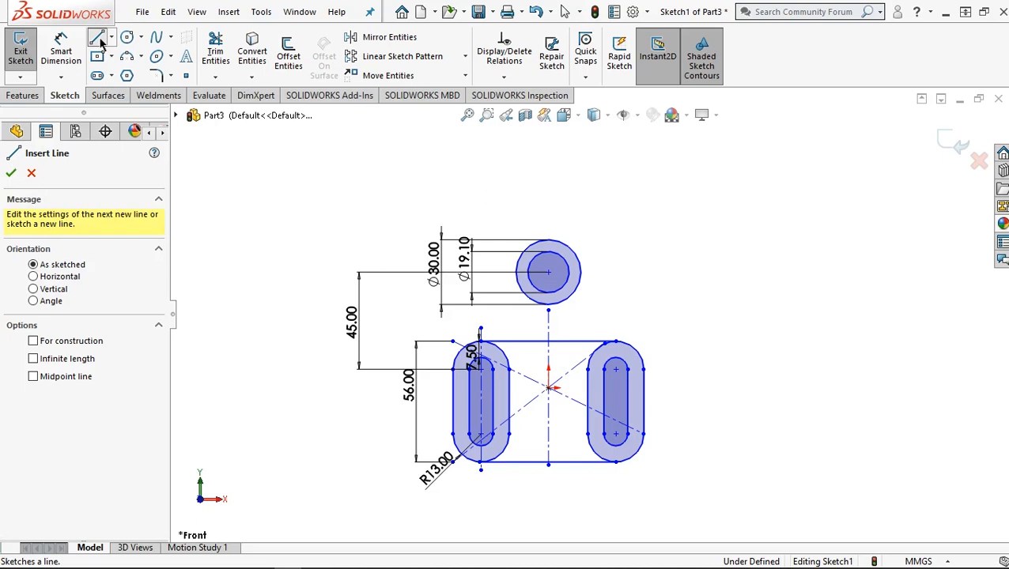
scroll(525, 358, "down", 3)
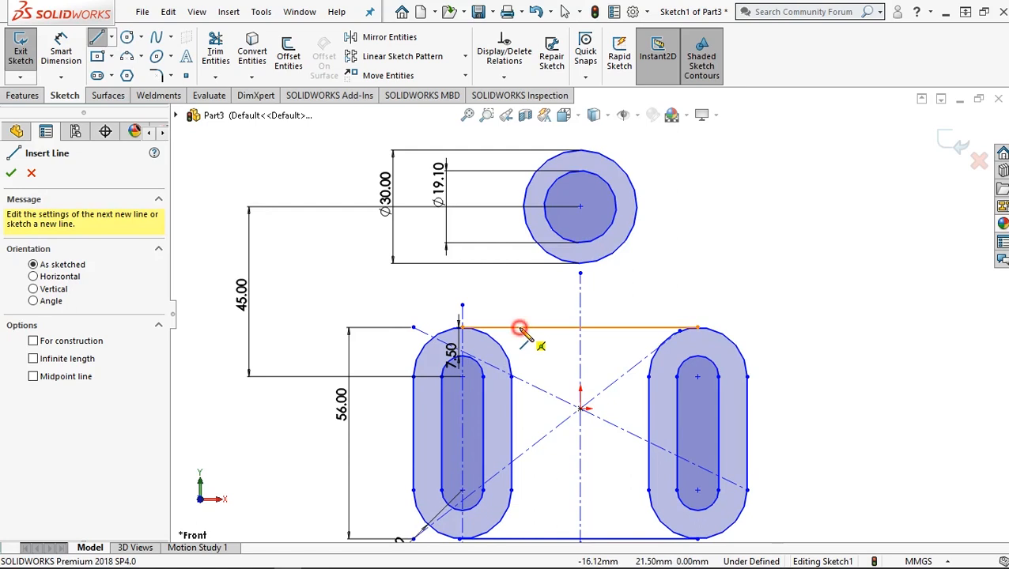
left_click(519, 329)
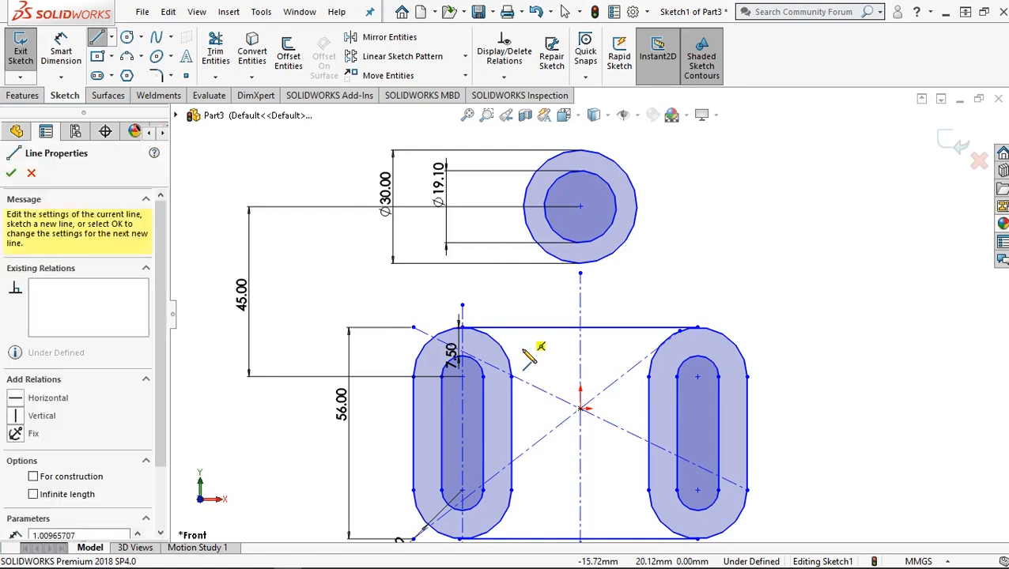
left_click(520, 348)
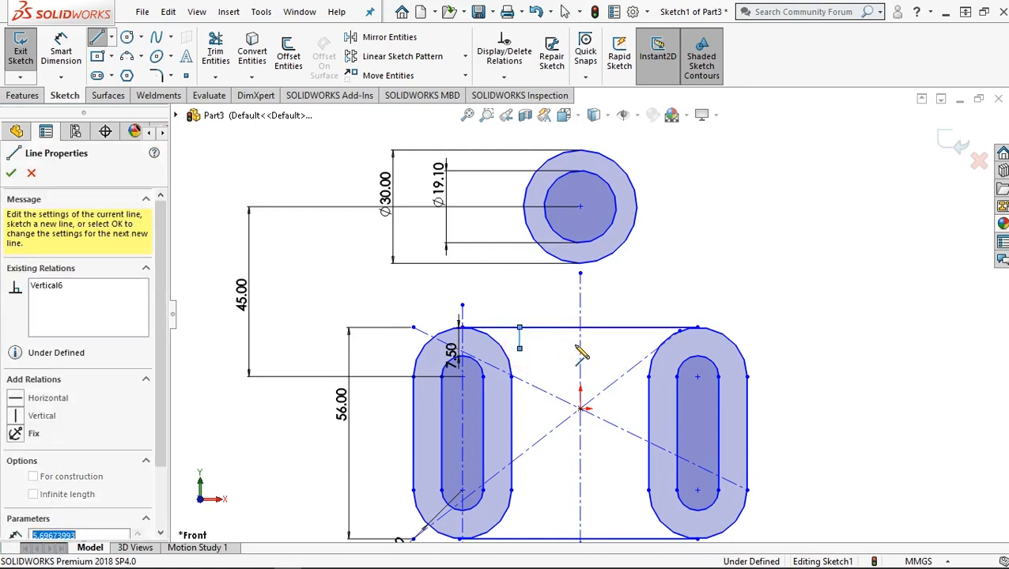
left_click(580, 348)
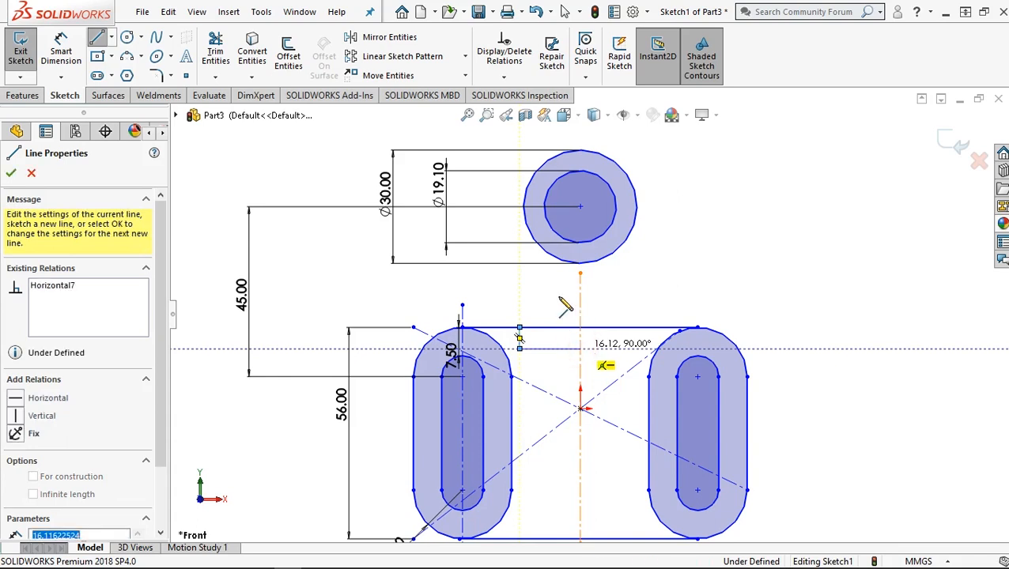
Finish the line chain at the centreline and dimension the short vertical line's length as 3 mm.
right_click(580, 315)
left_click(611, 327)
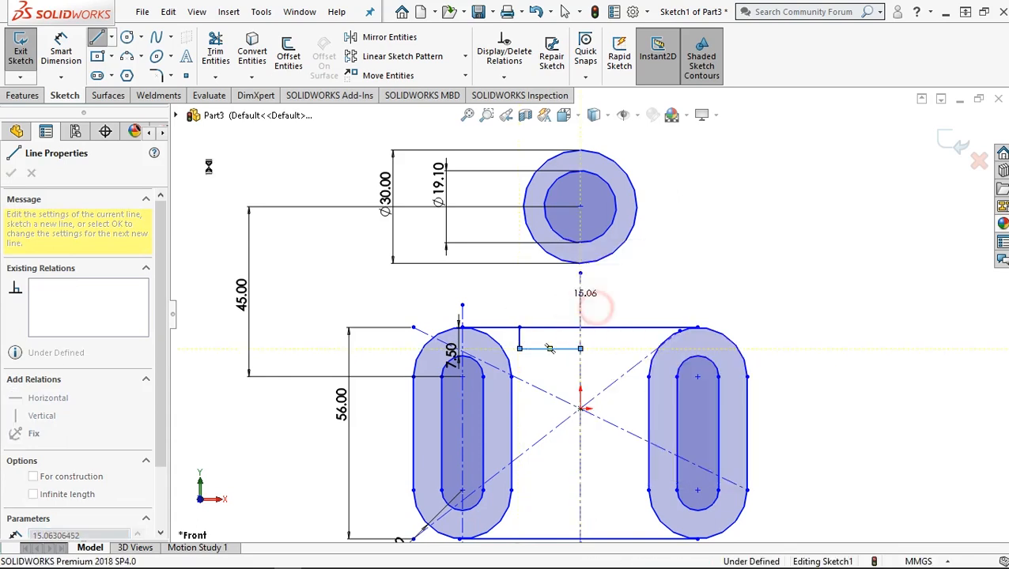
left_click(64, 57)
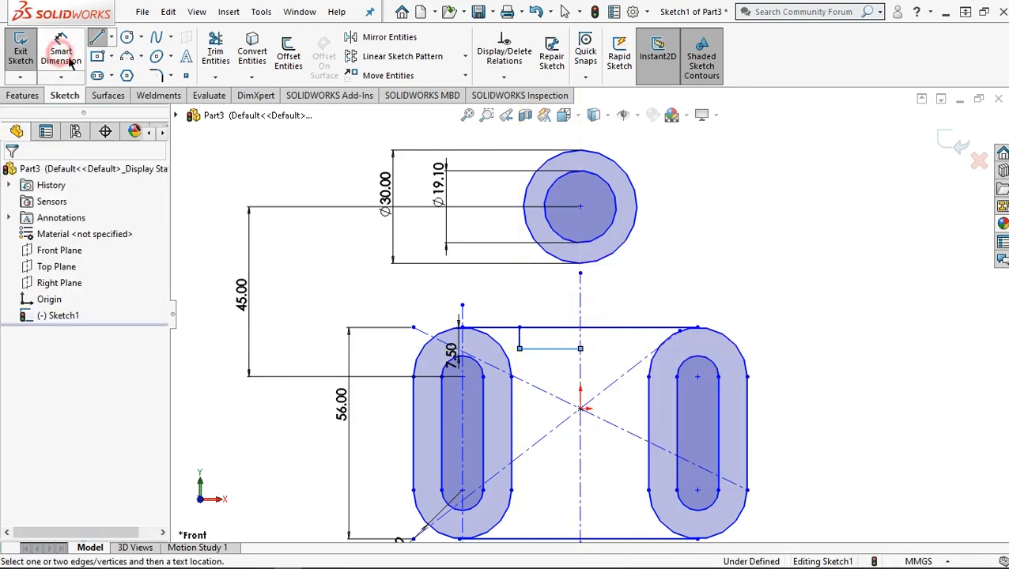
left_click(521, 340)
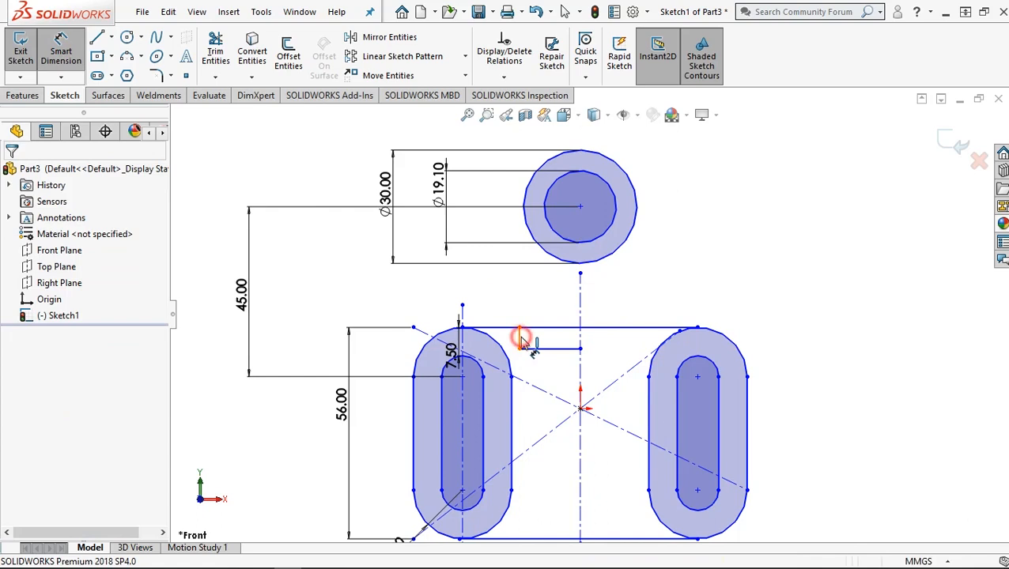
left_click(401, 342)
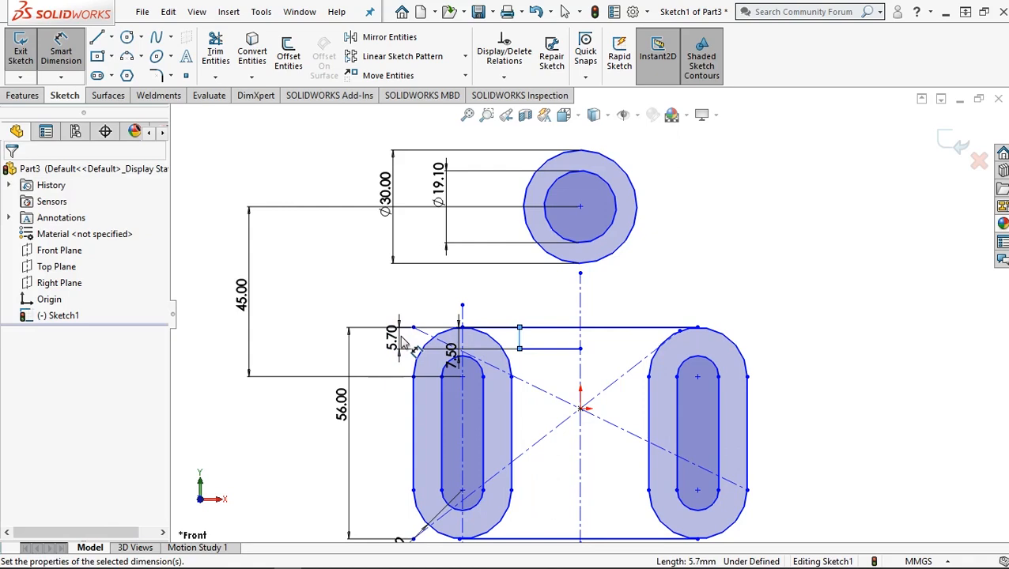
double_click(401, 342)
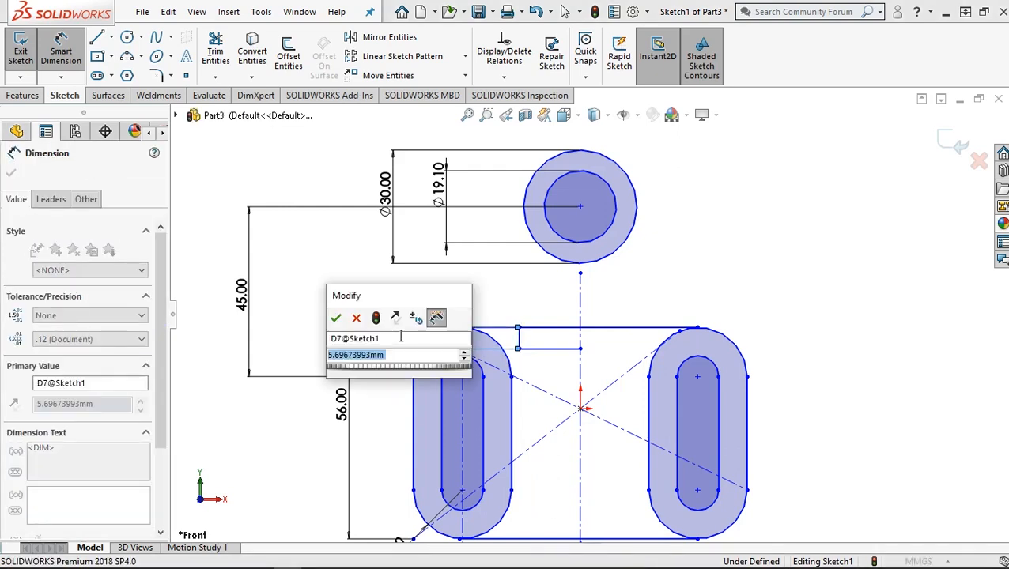
type("2")
key("BackSpace")
type("5")
key("Return")
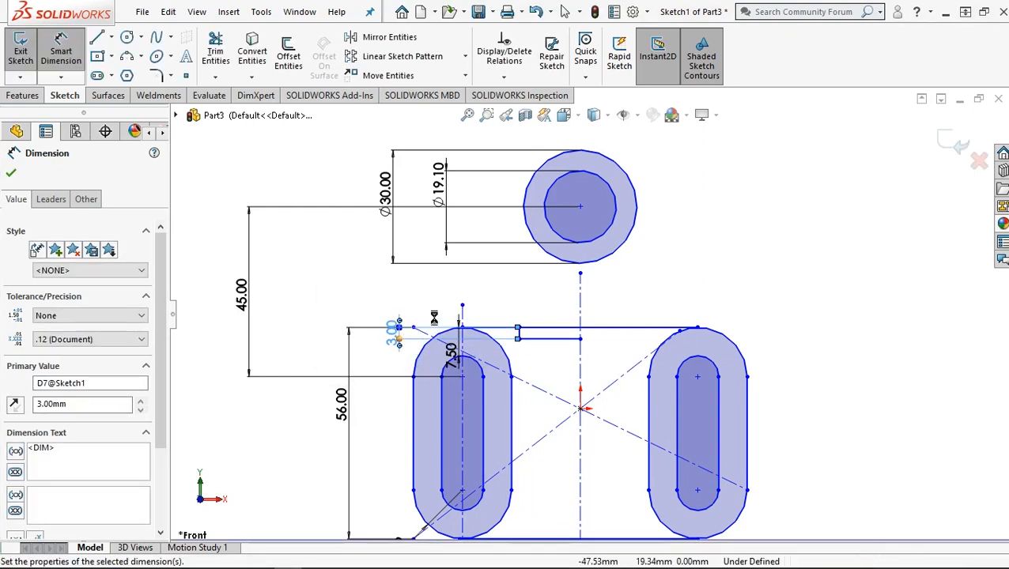
Dimension the horizontal distance from the left slot's upper arc centre to the short vertical line as 13 mm.
scroll(435, 320, "down", 3)
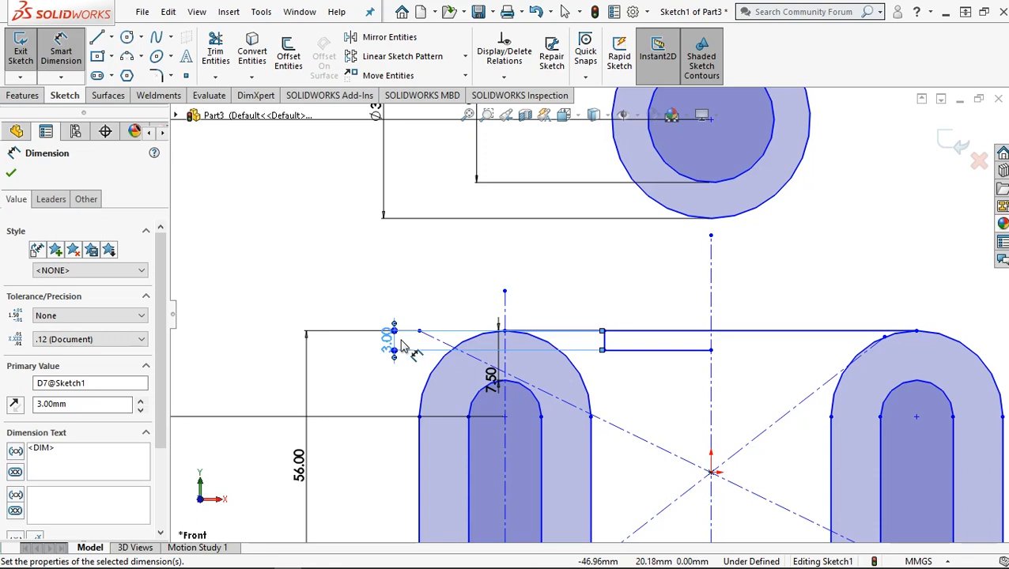
left_click(504, 418)
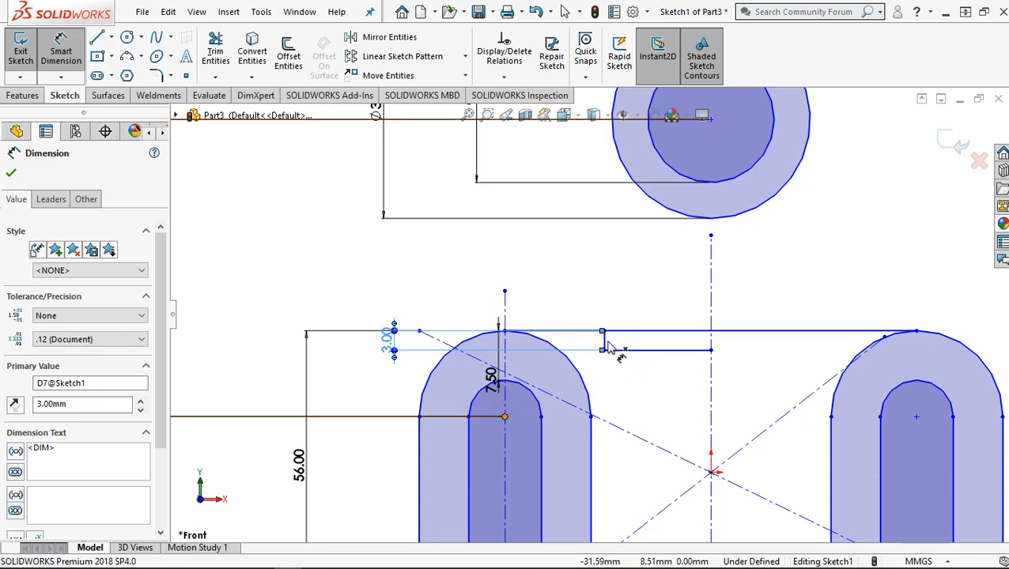
left_click(605, 350)
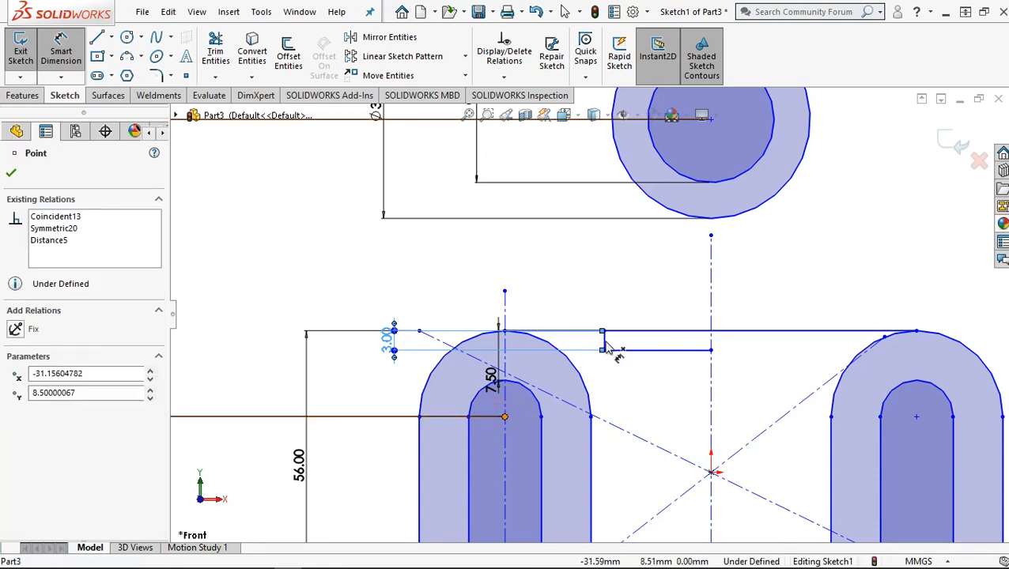
left_click(505, 312)
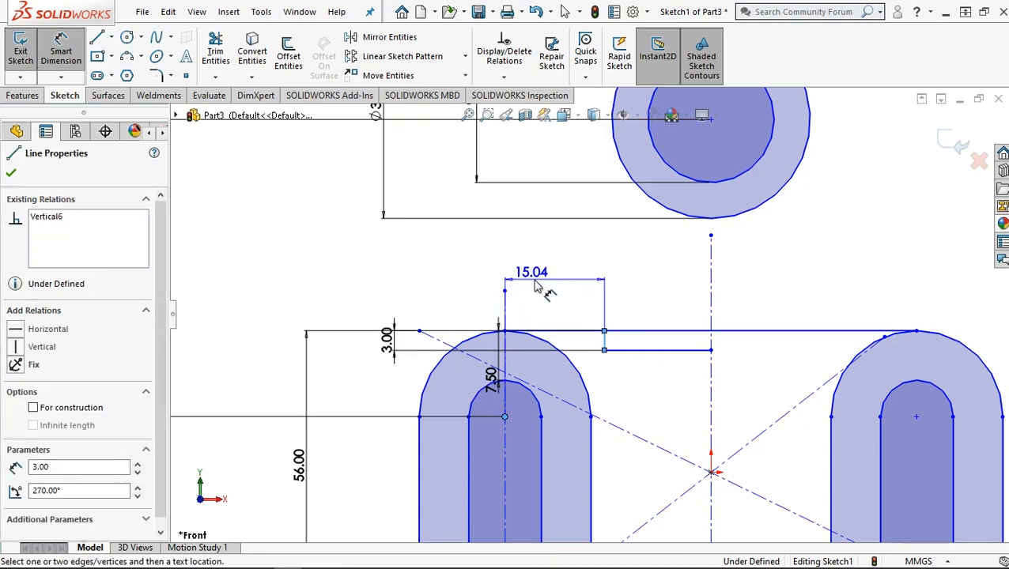
left_click(535, 286)
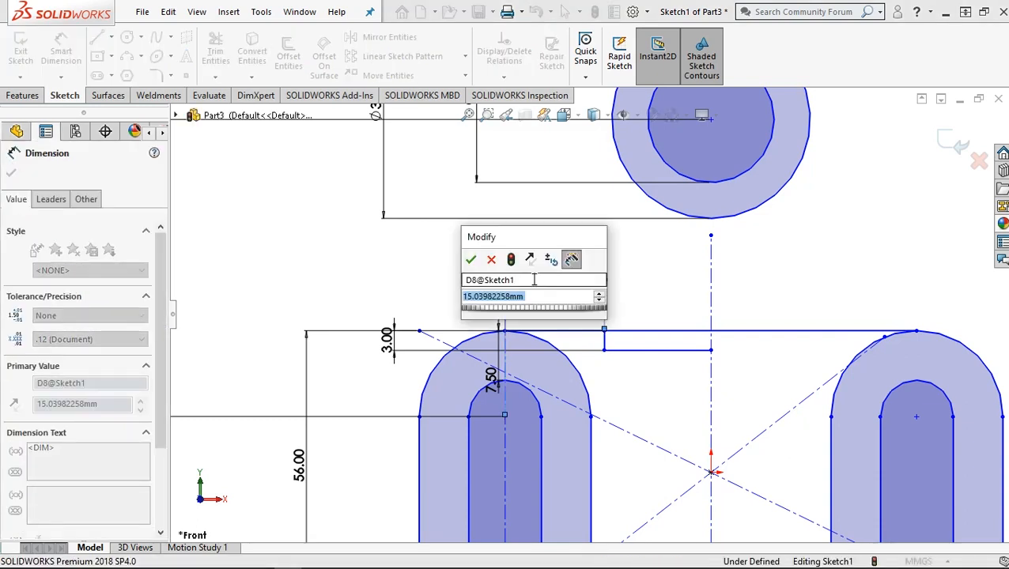
type("13")
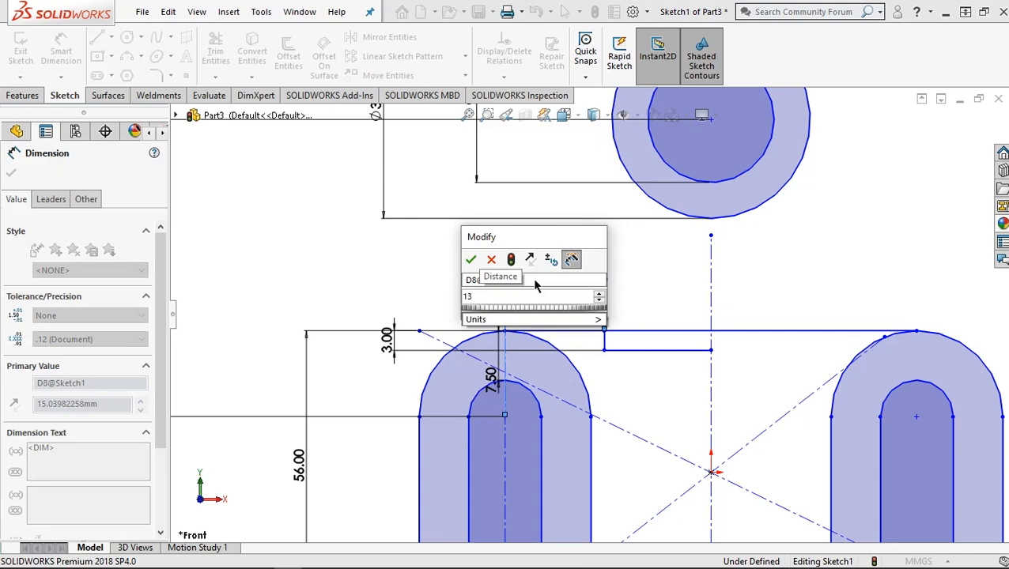
key("Escape")
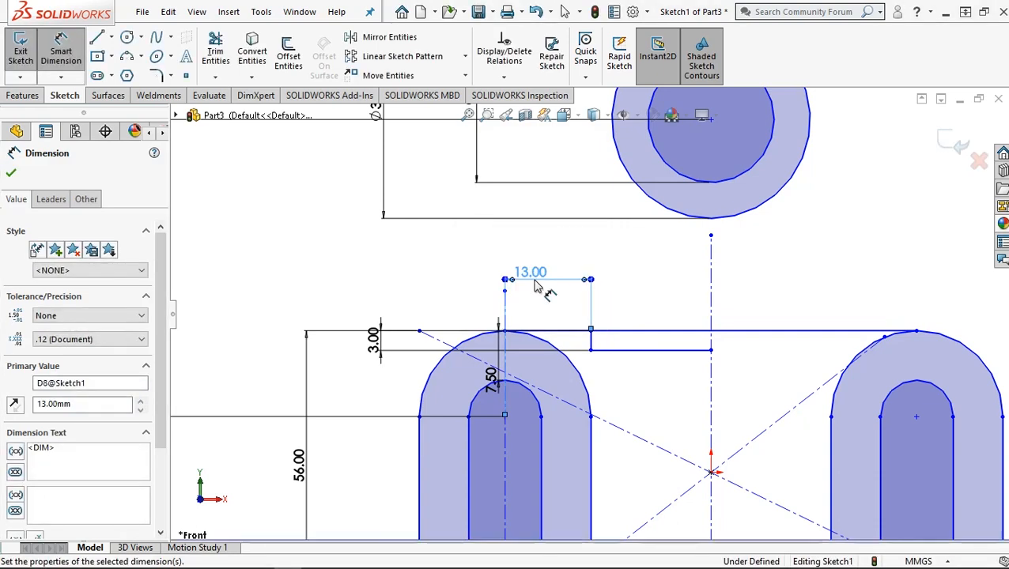
Set the vertical line's length dimension to 10 mm.
double_click(379, 350)
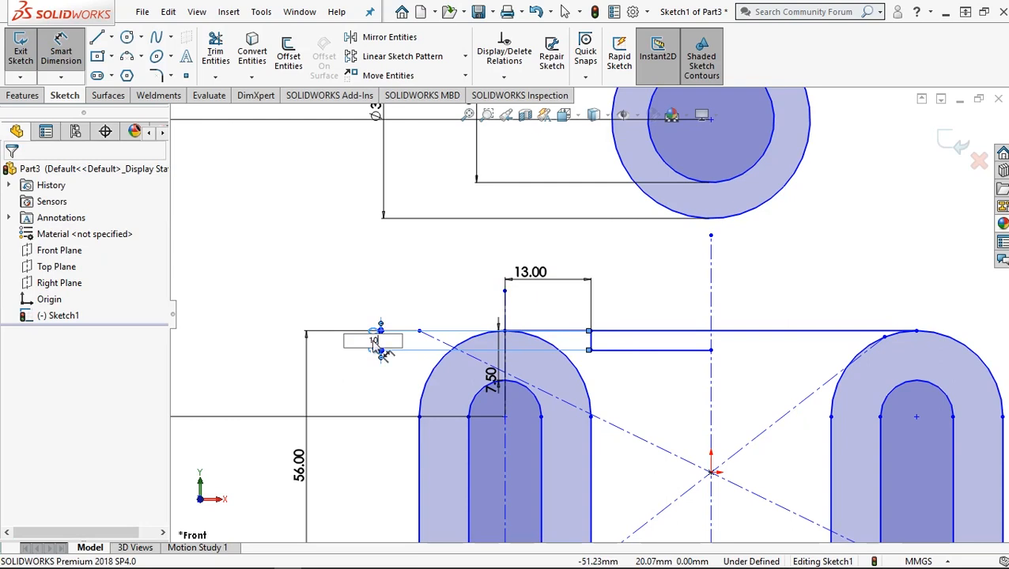
type("10")
key("Return")
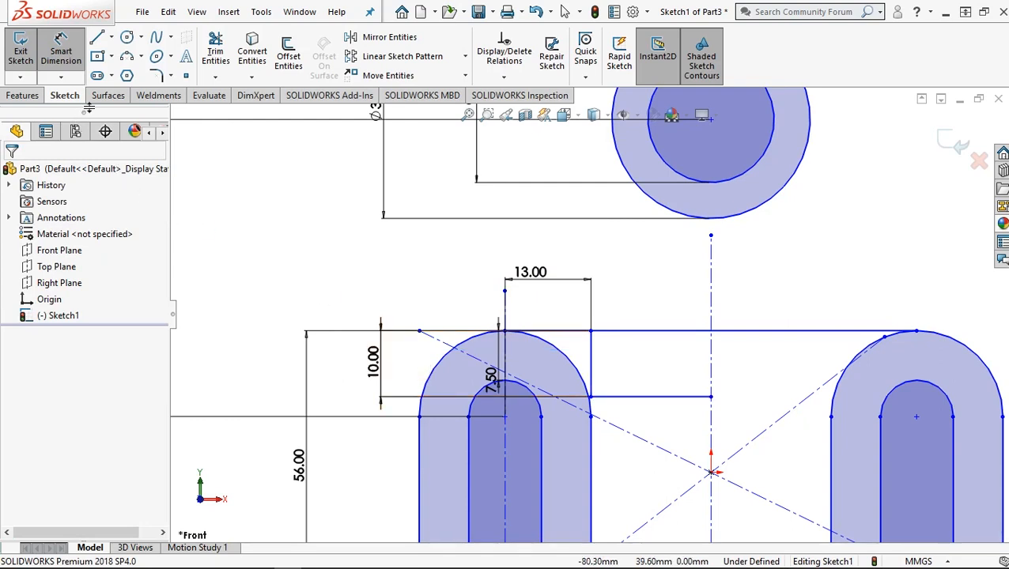
Mirror the recess's vertical and horizontal lines about the vertical centreline, keeping the originals.
key("z")
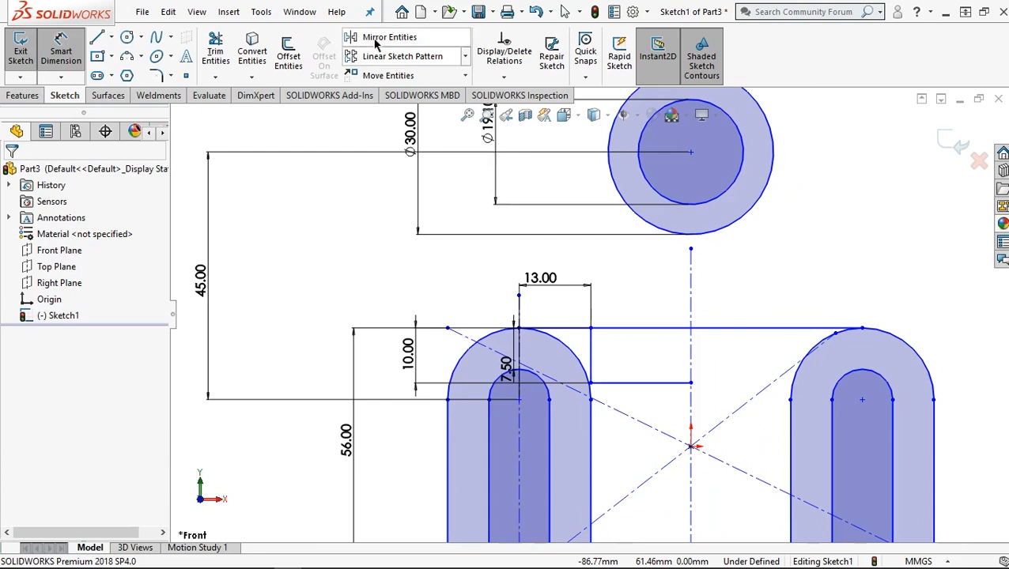
left_click(390, 37)
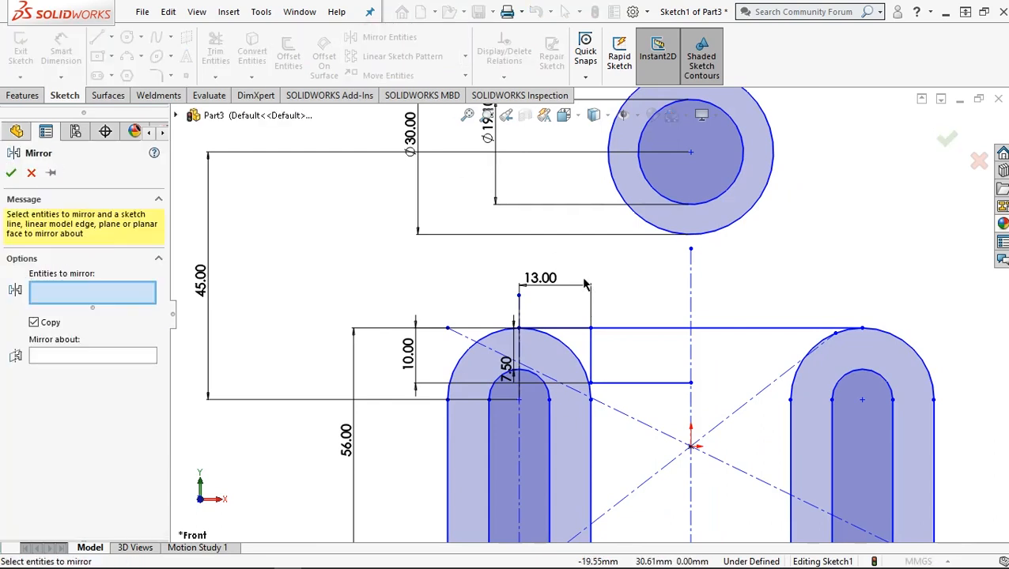
left_click(93, 358)
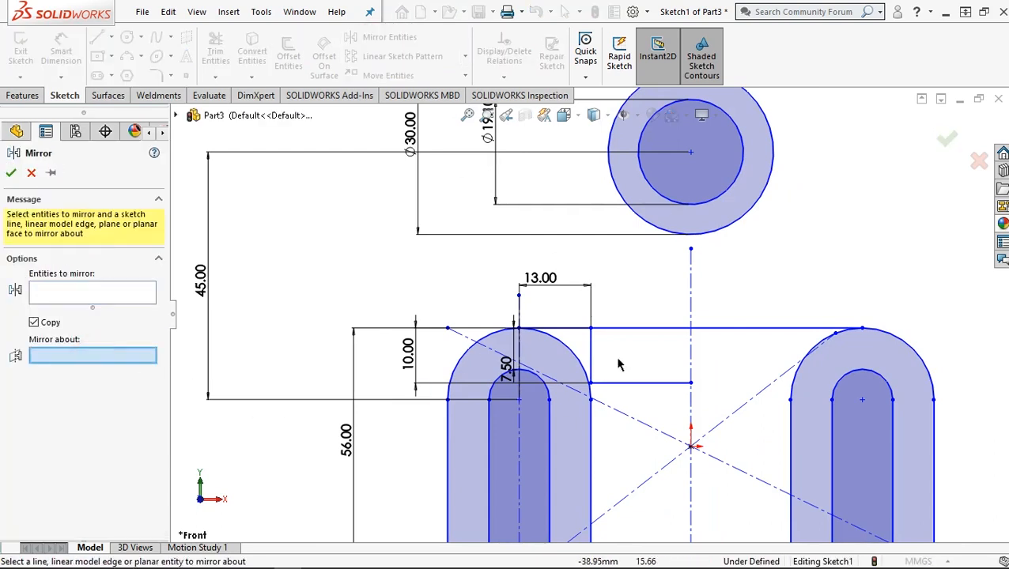
left_click(691, 361)
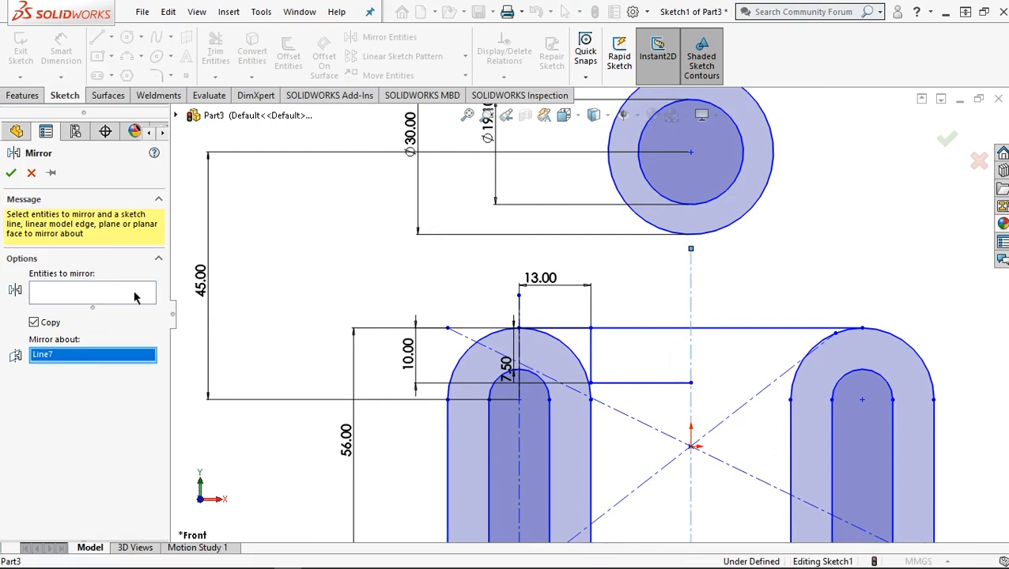
left_click(93, 293)
left_click(595, 349)
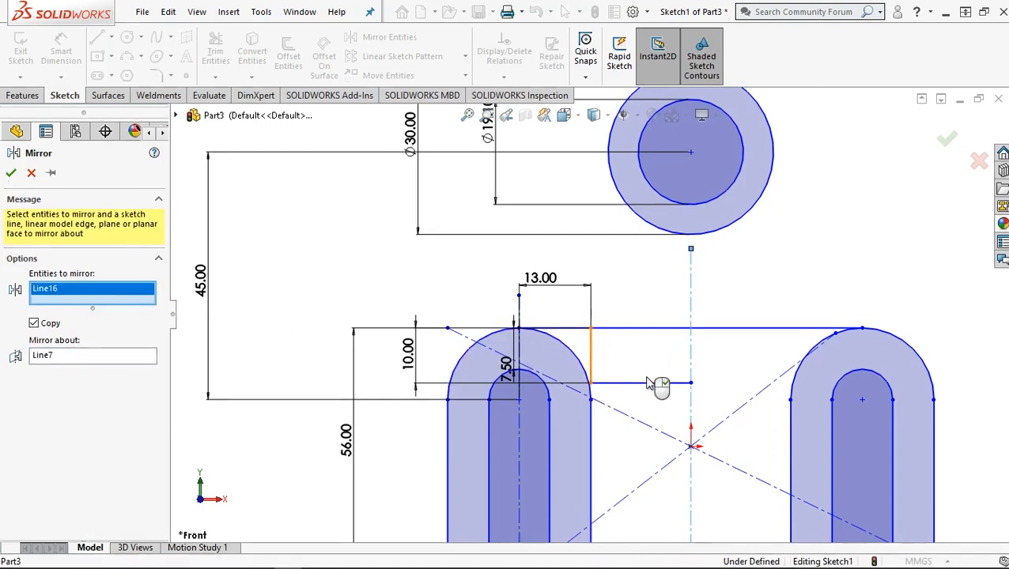
left_click(652, 383)
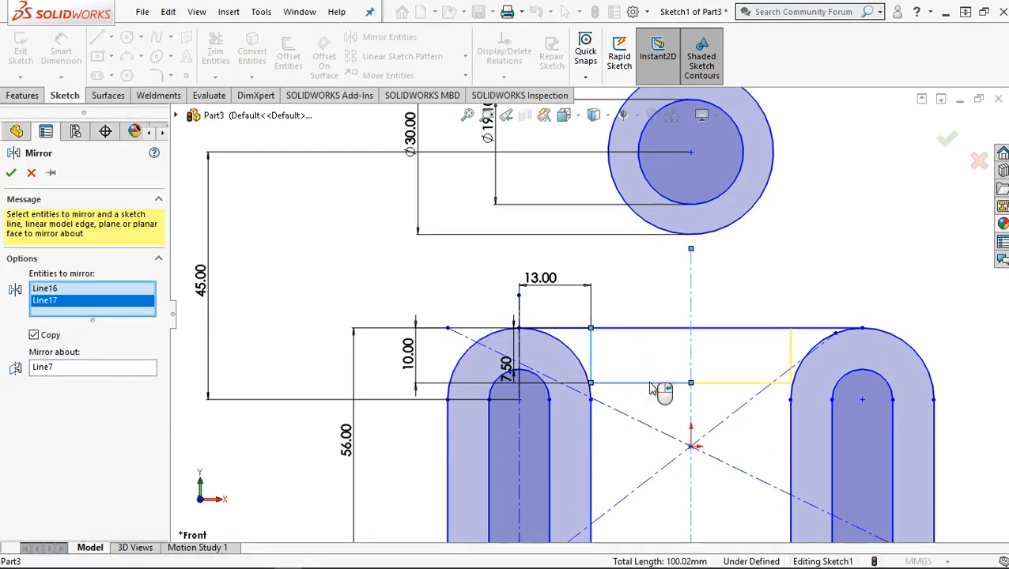
left_click(11, 173)
Extrude the central region between the slots together with the rectangular recess region to a blind depth of 7 mm in the reversed direction.
scroll(592, 333, "down", 3)
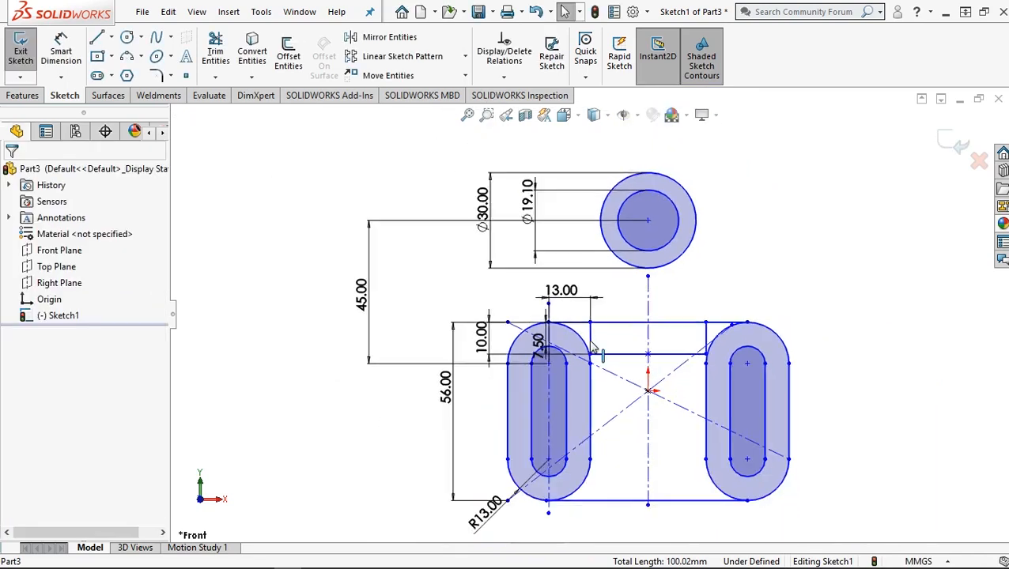
scroll(592, 345, "down", 2)
scroll(763, 340, "up", 2)
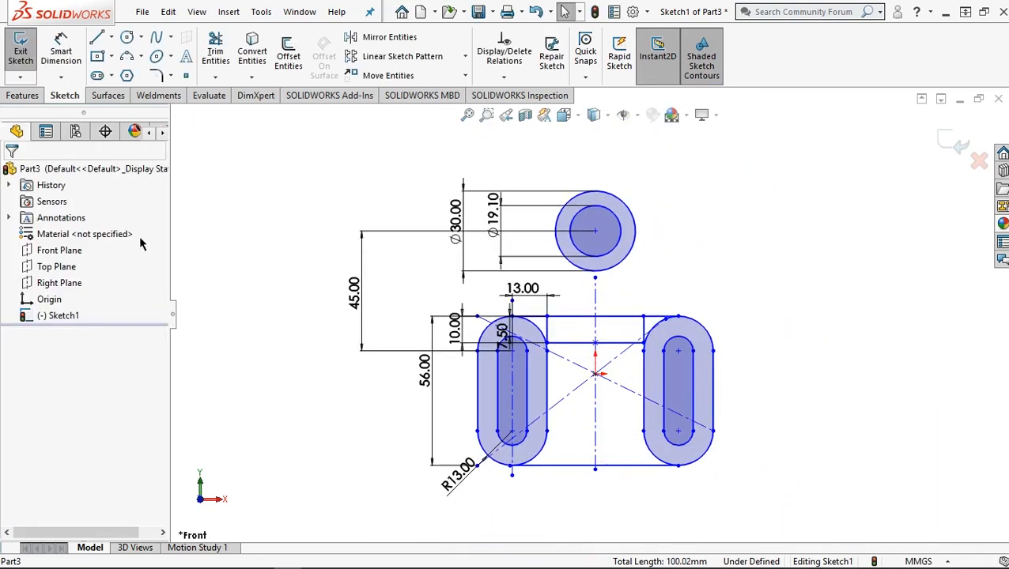
left_click(22, 96)
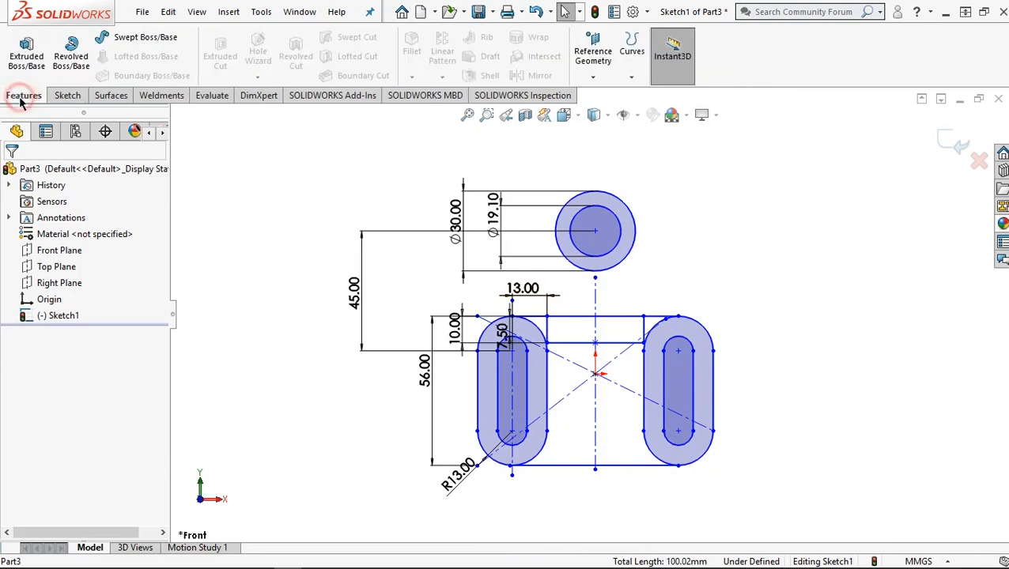
left_click(27, 52)
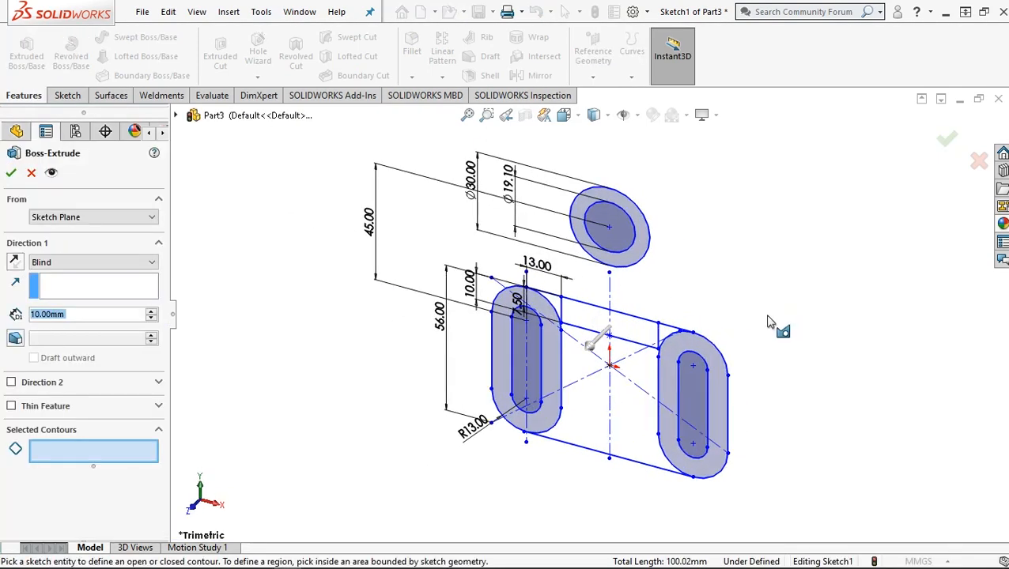
scroll(768, 316, "down", 1)
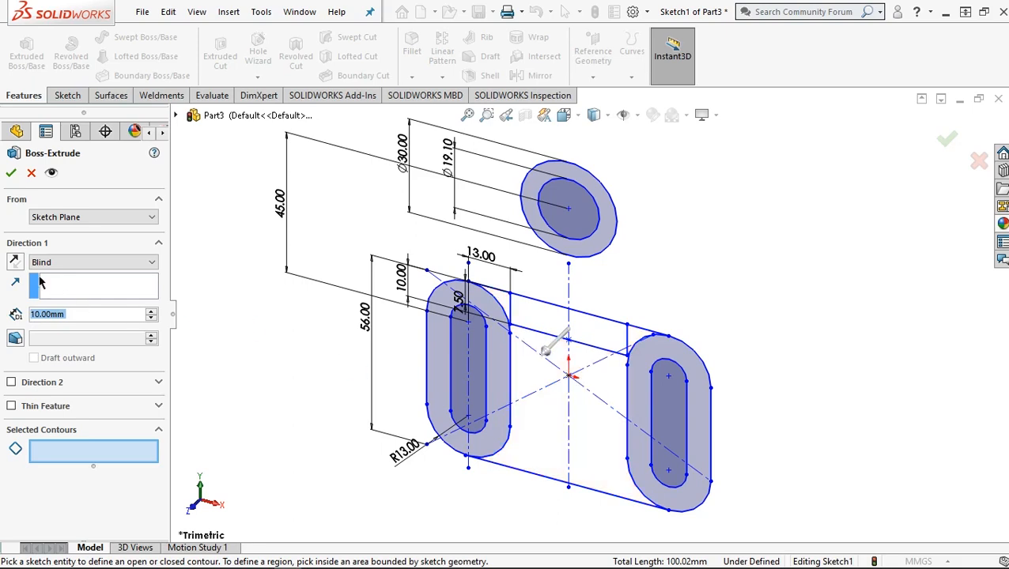
left_click(15, 264)
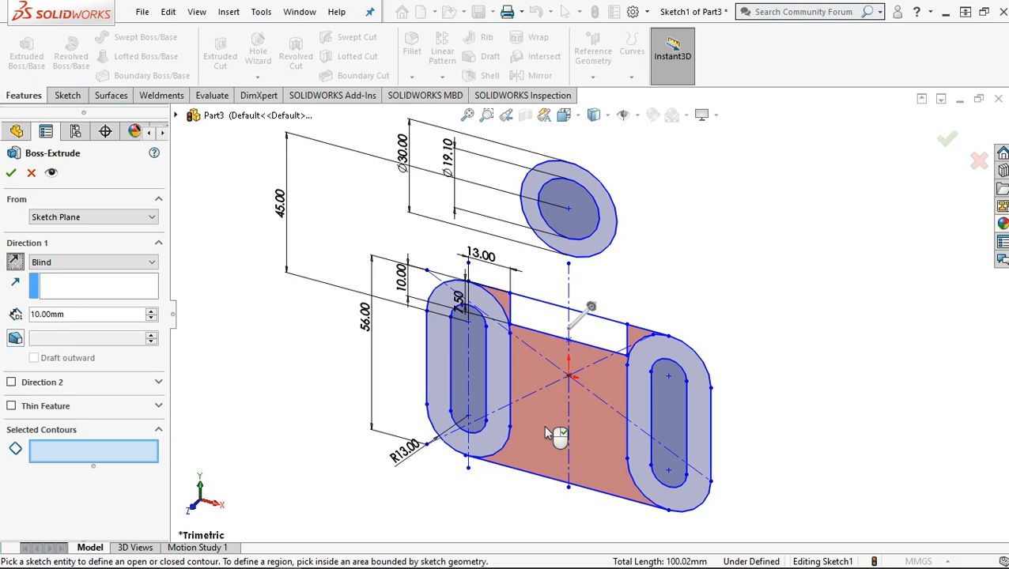
left_click(546, 431)
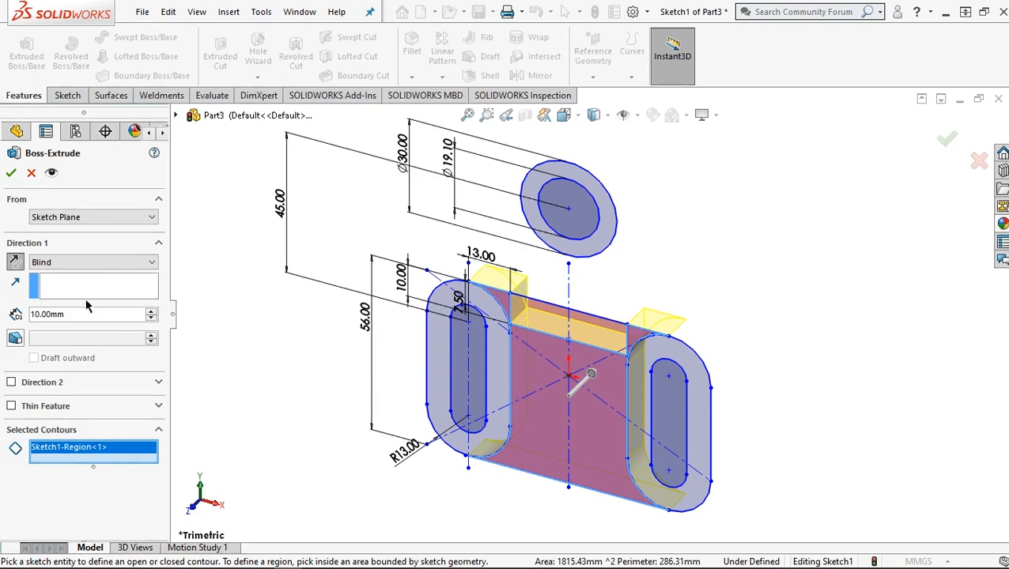
left_click(547, 323)
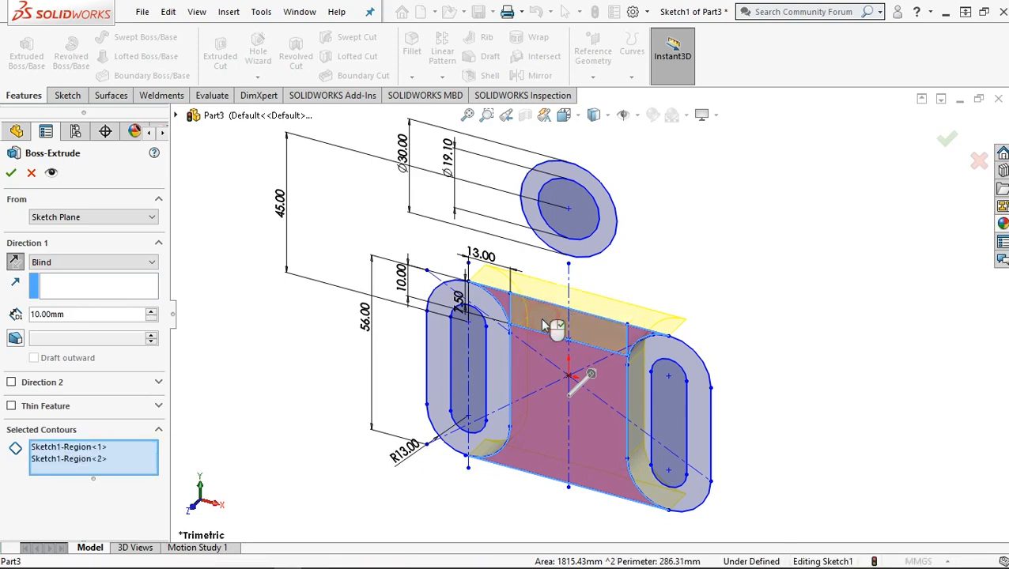
left_click(81, 316)
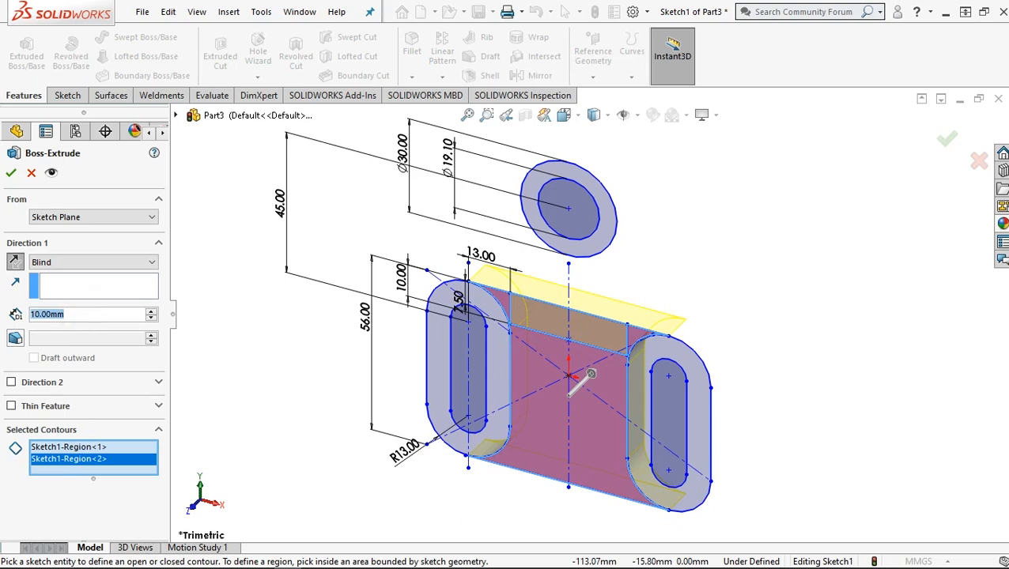
type("7")
left_click(277, 348)
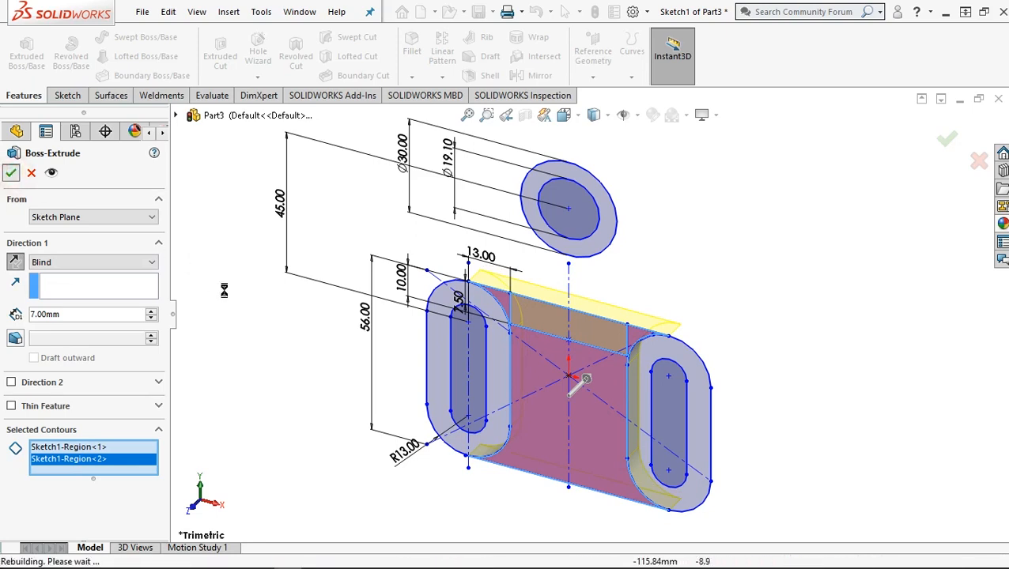
key("Return")
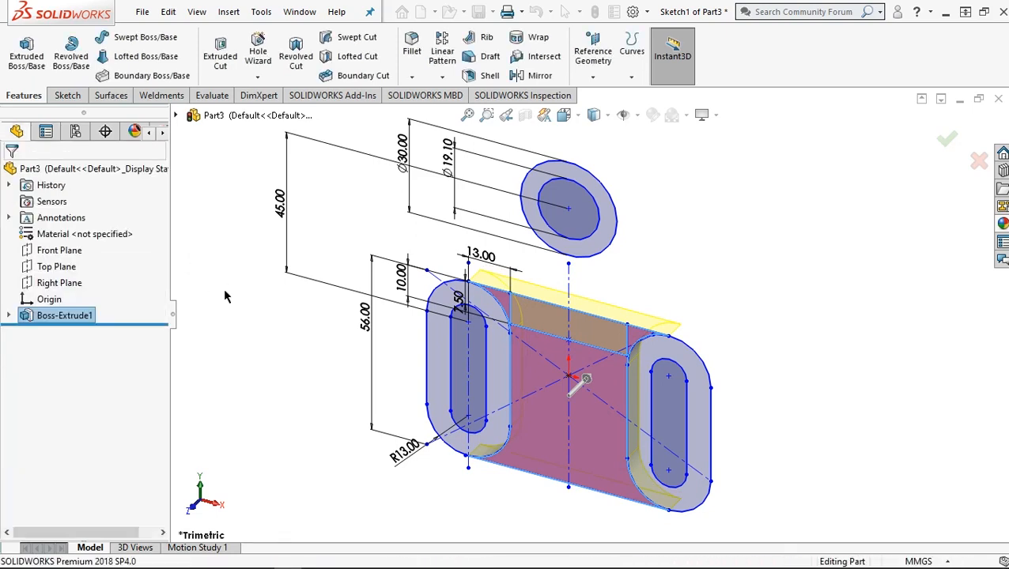
Extrude the ring regions around both slots 7 mm in the reversed direction and 3 mm in the second direction.
left_click(9, 316)
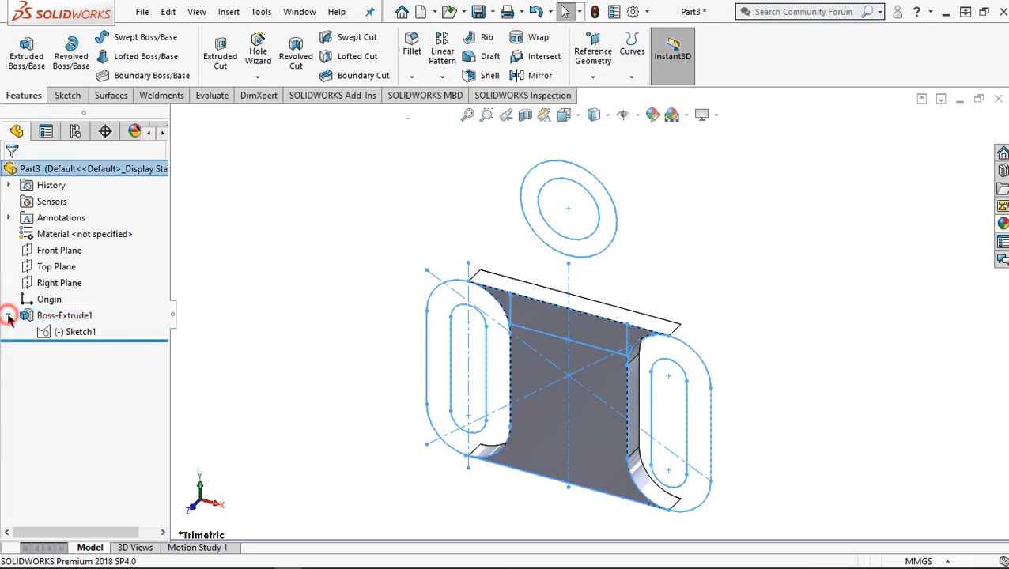
left_click(78, 332)
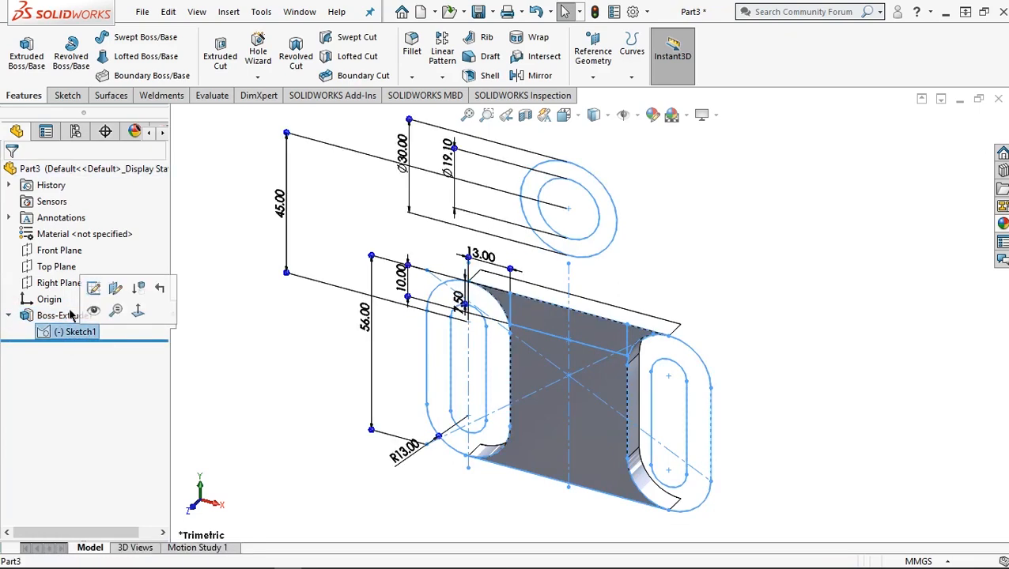
left_click(22, 61)
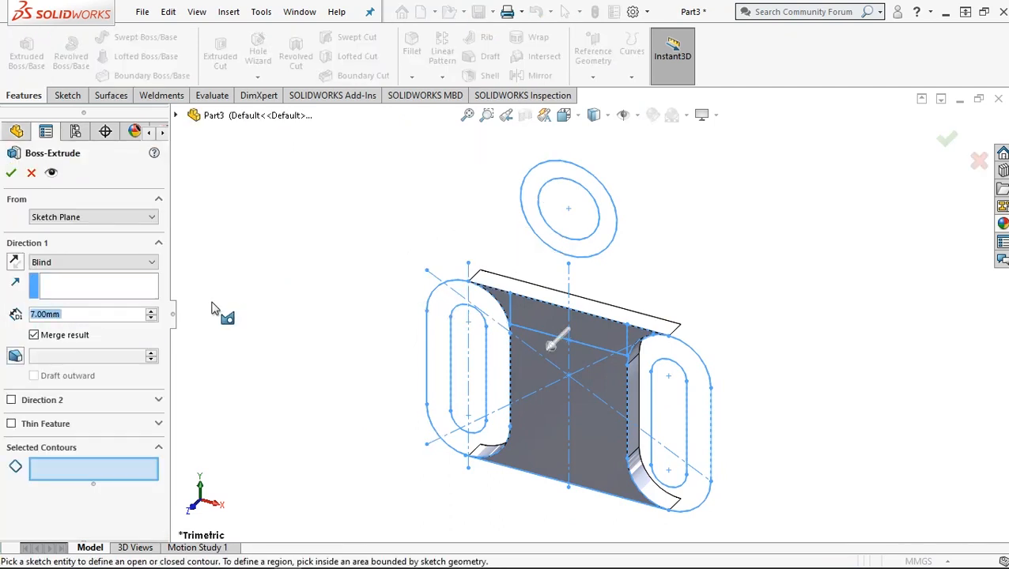
left_click(444, 312)
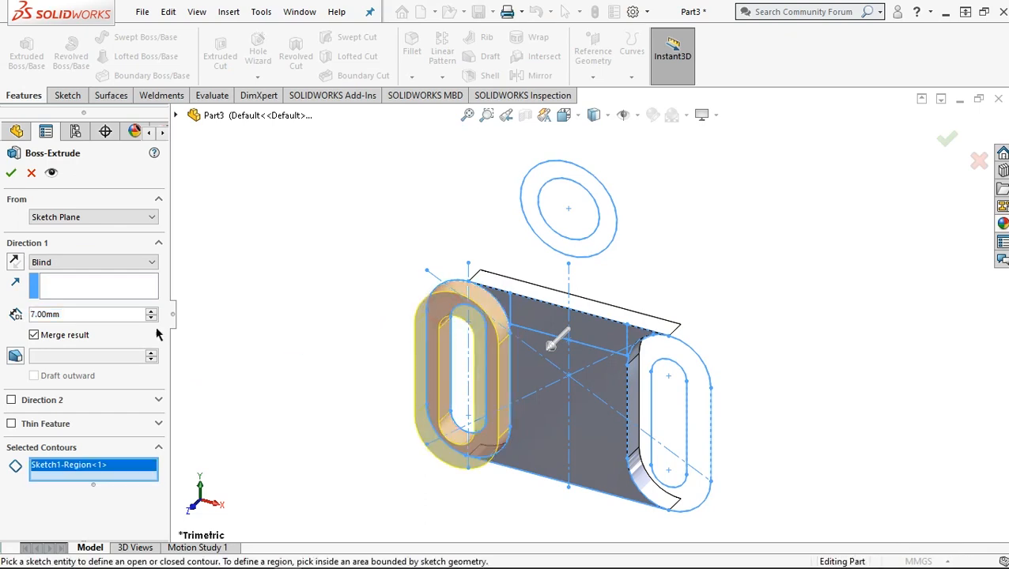
left_click(17, 264)
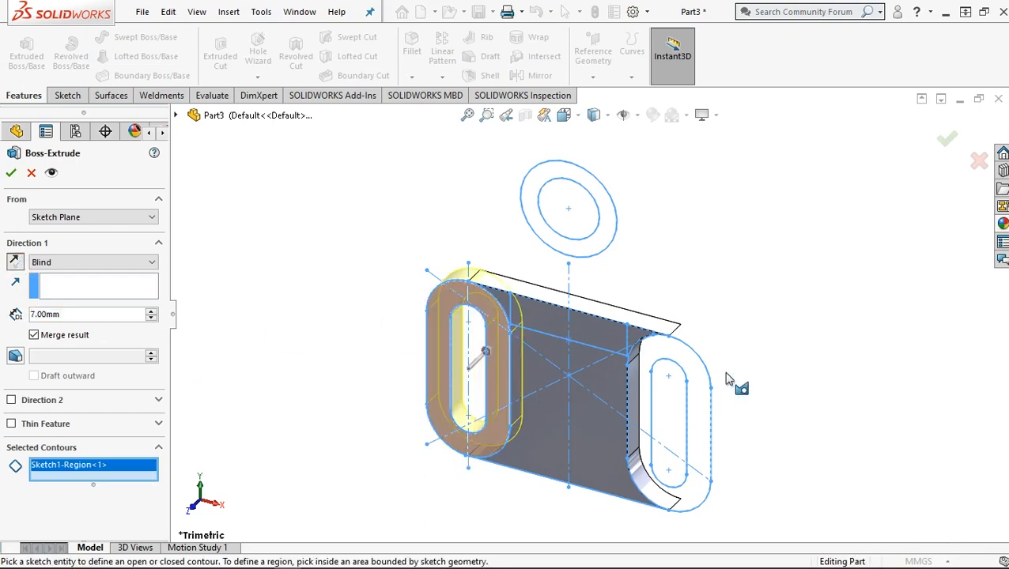
left_click(686, 356)
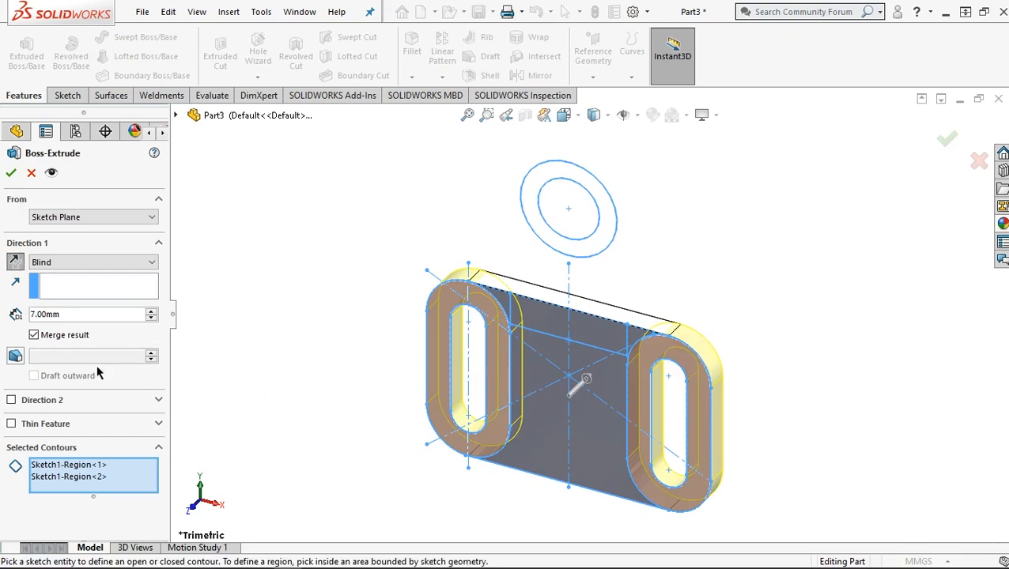
left_click(12, 401)
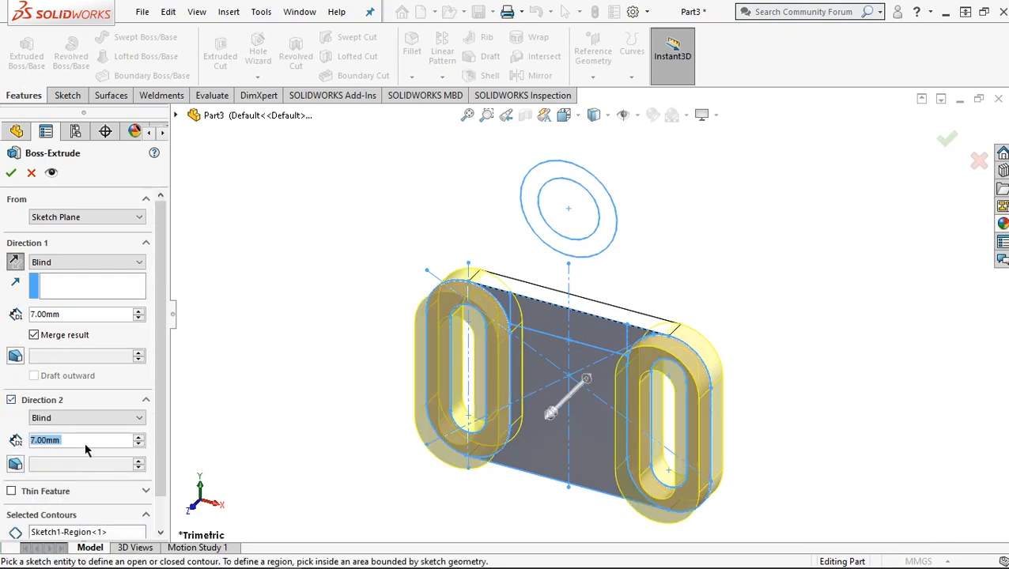
type("3")
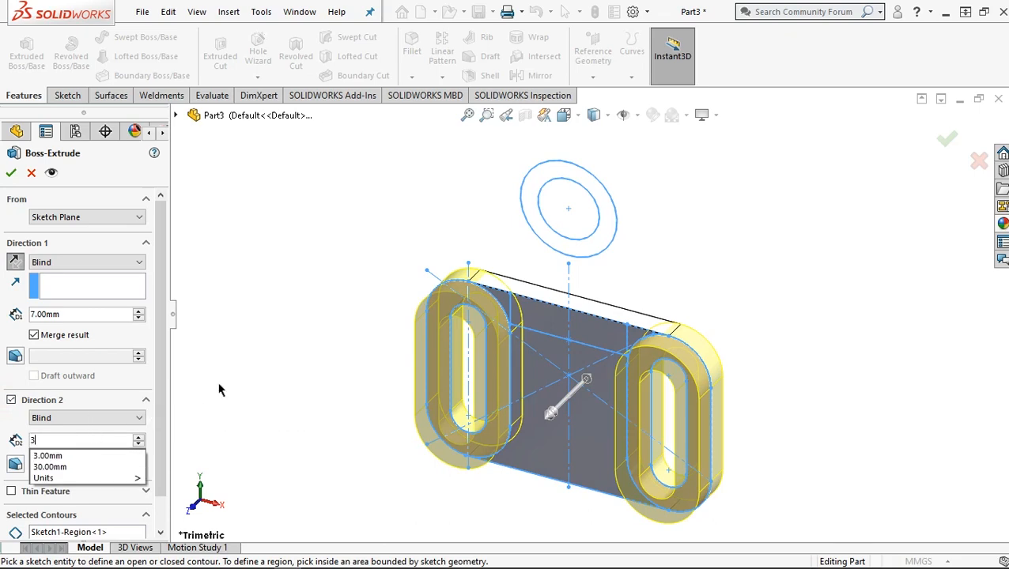
left_click(235, 382)
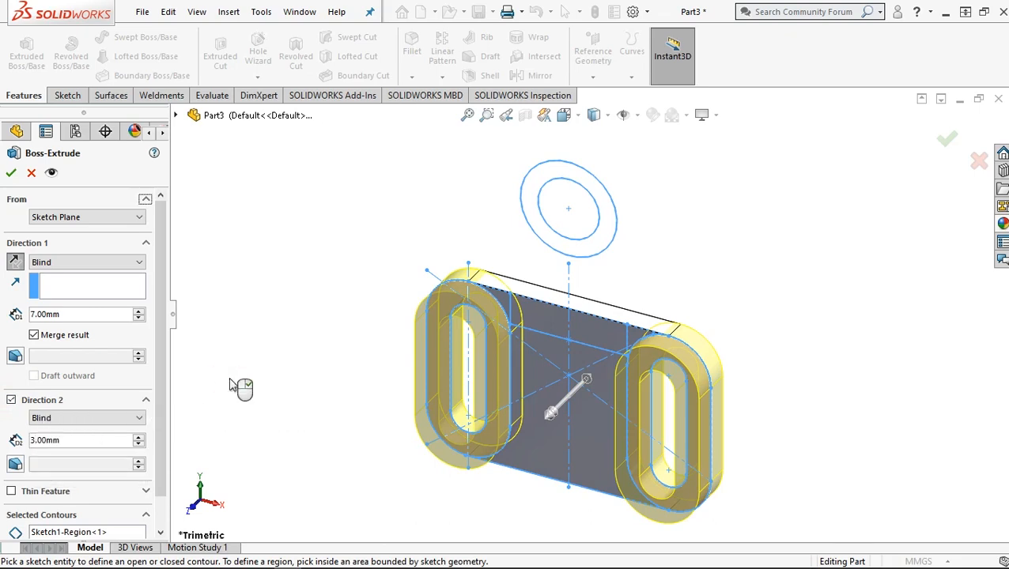
left_click(9, 174)
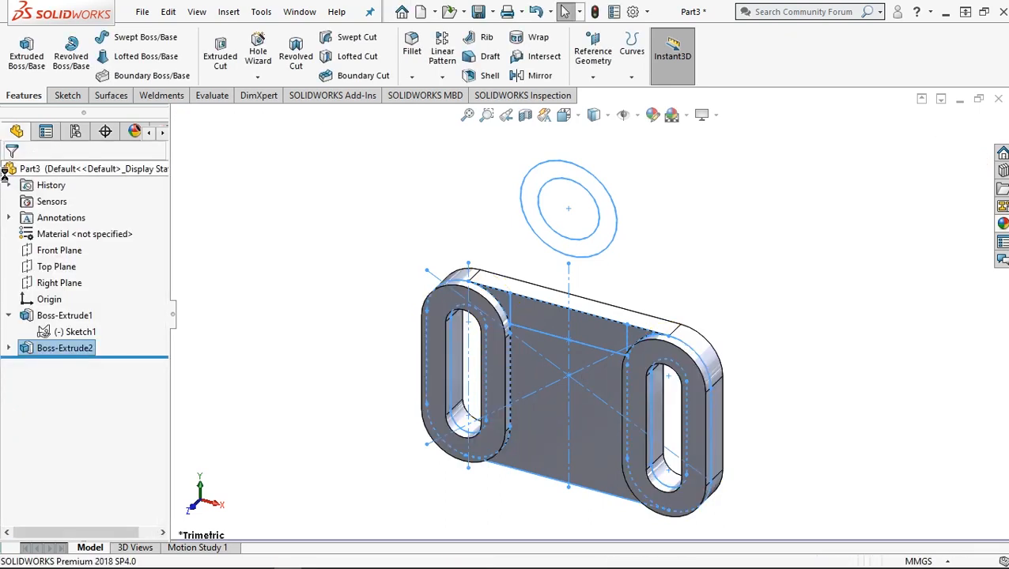
Extrude the rectangular recess region of the same sketch to a blind depth of 10 mm in the reversed direction.
left_click(9, 350)
left_click(71, 366)
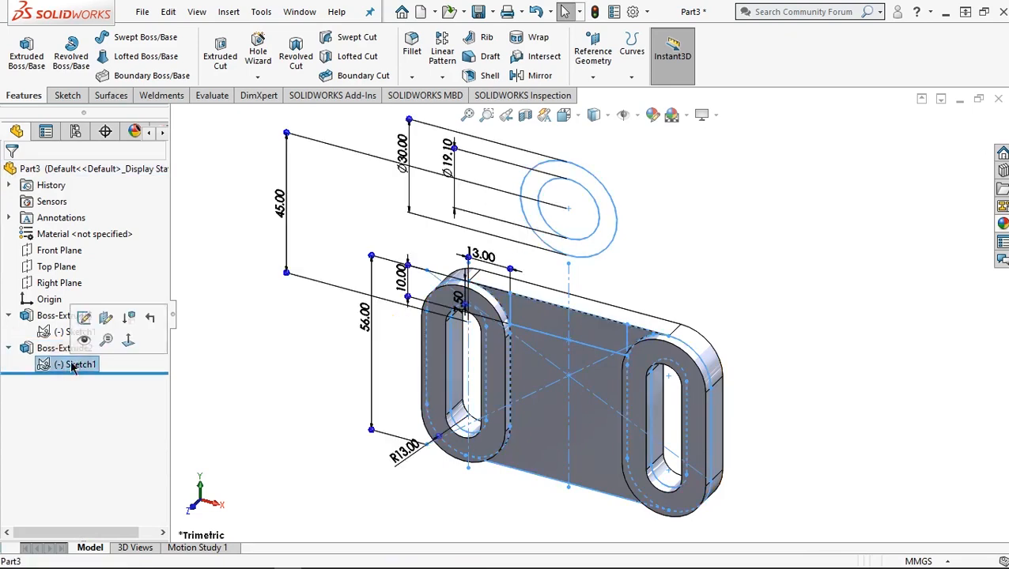
left_click(26, 53)
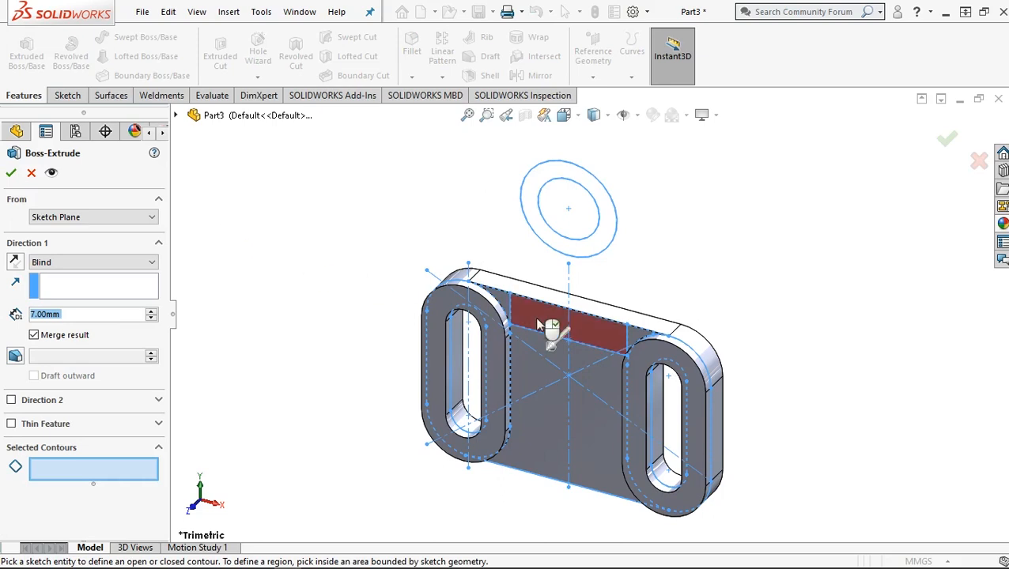
left_click(535, 317)
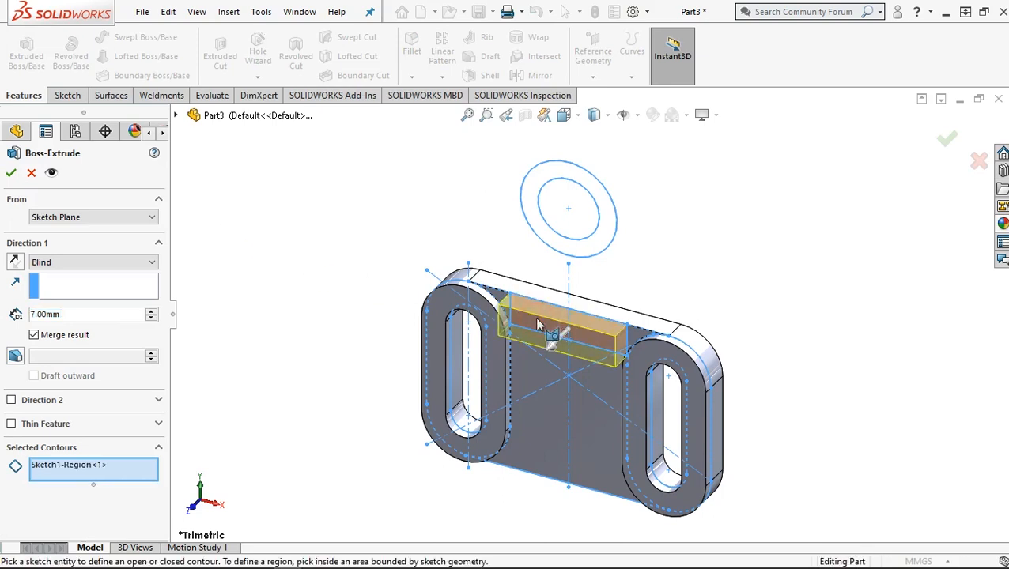
double_click(76, 315)
type("10")
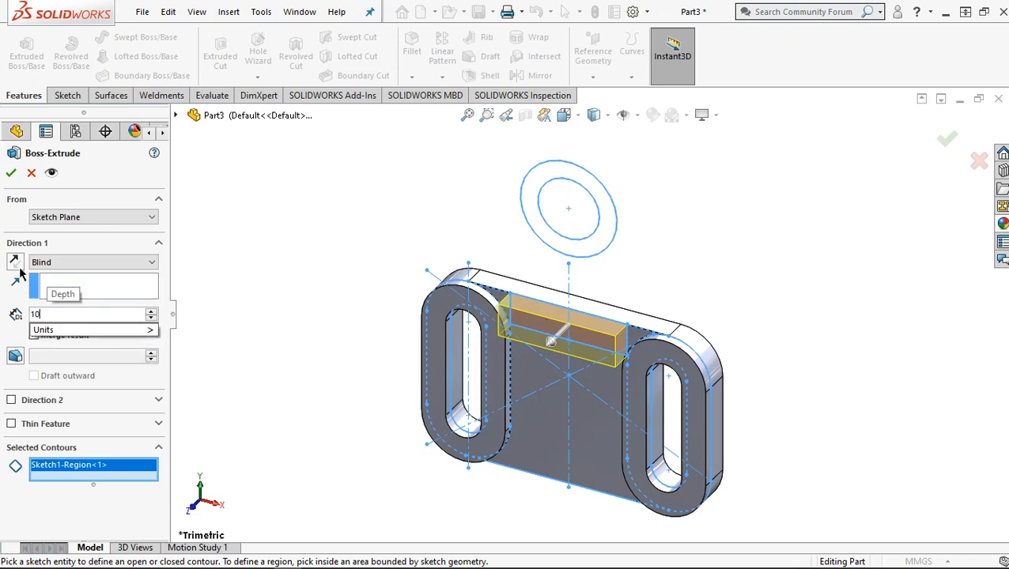
key("Return")
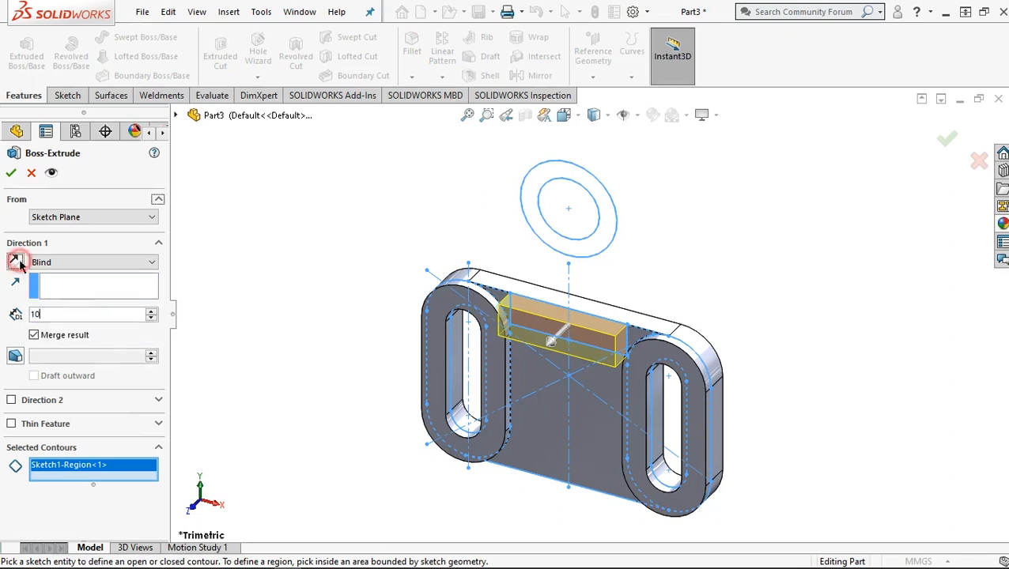
left_click(20, 267)
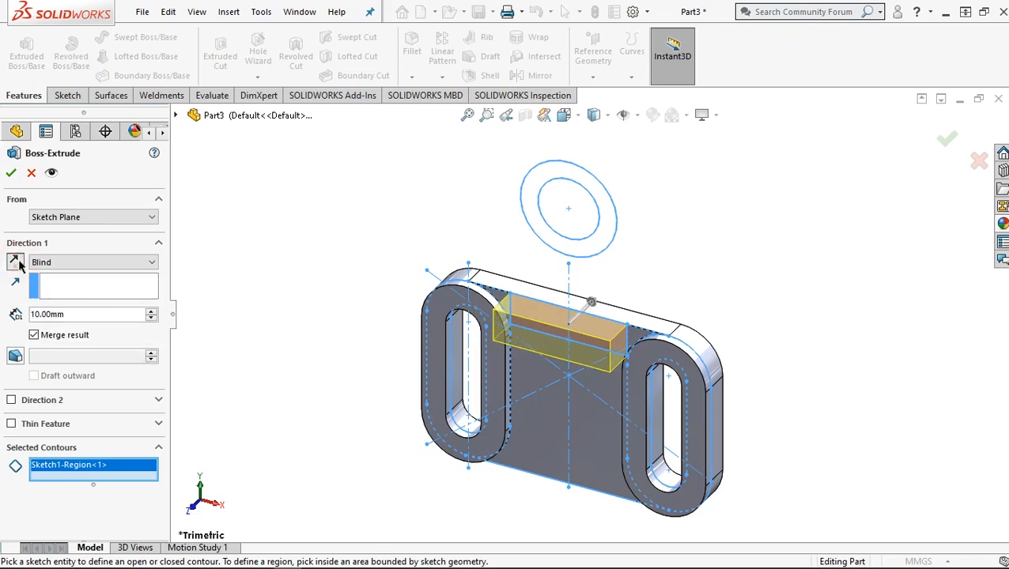
left_click(11, 174)
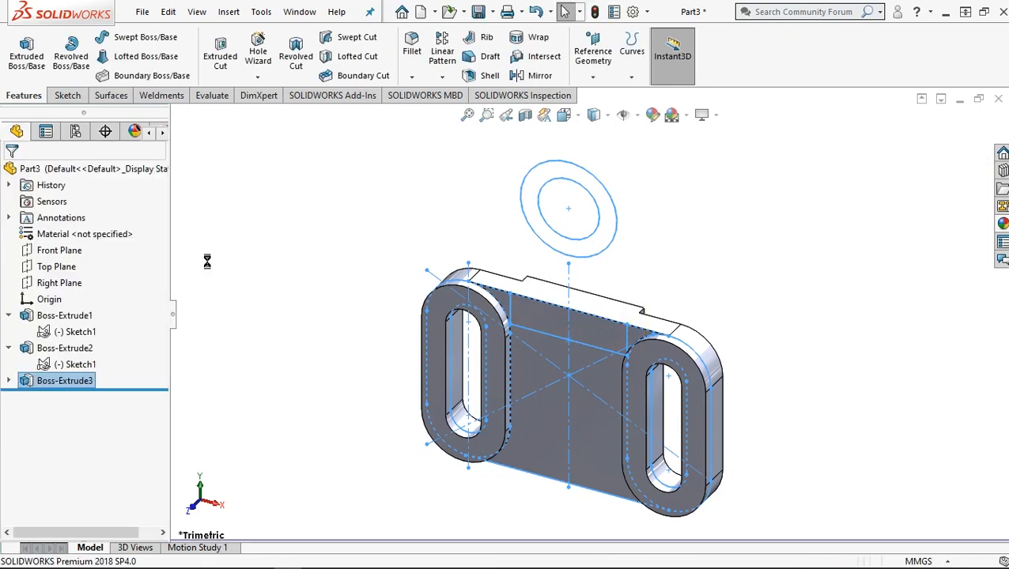
Extrude the ring between the two concentric circles to a blind depth of 60 mm in the reversed direction.
left_click(9, 380)
left_click(79, 398)
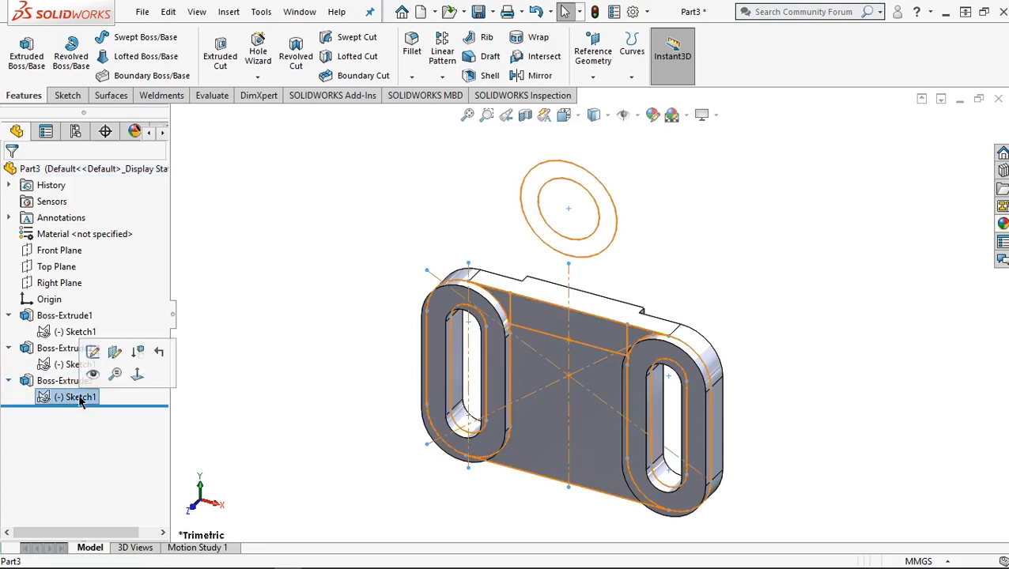
left_click(26, 51)
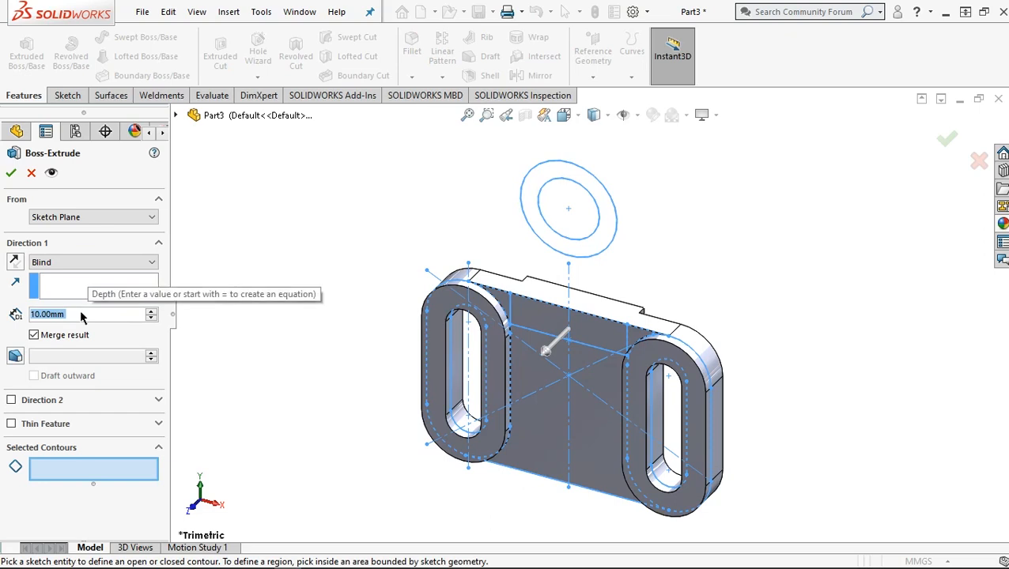
type("60")
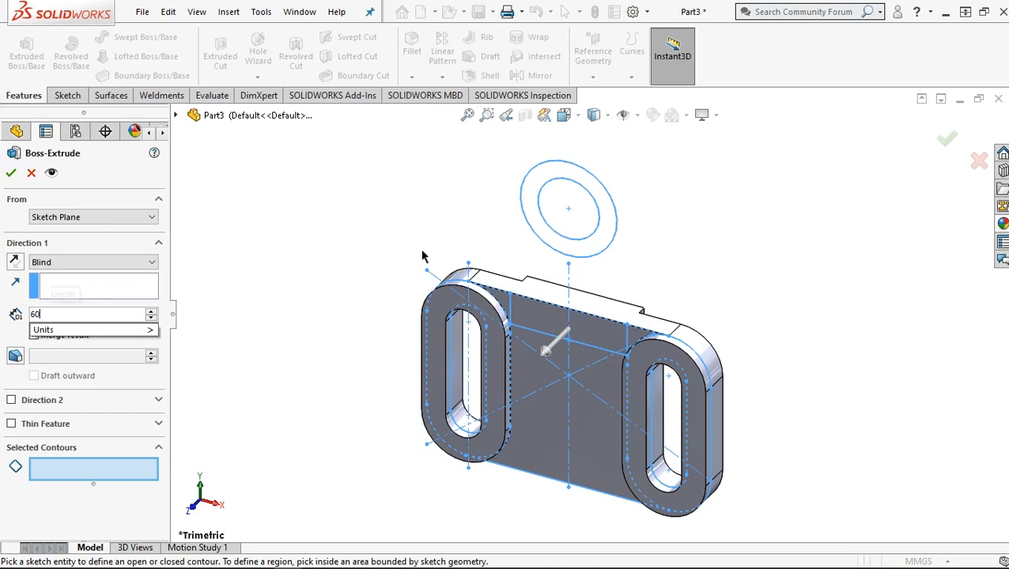
left_click(536, 183)
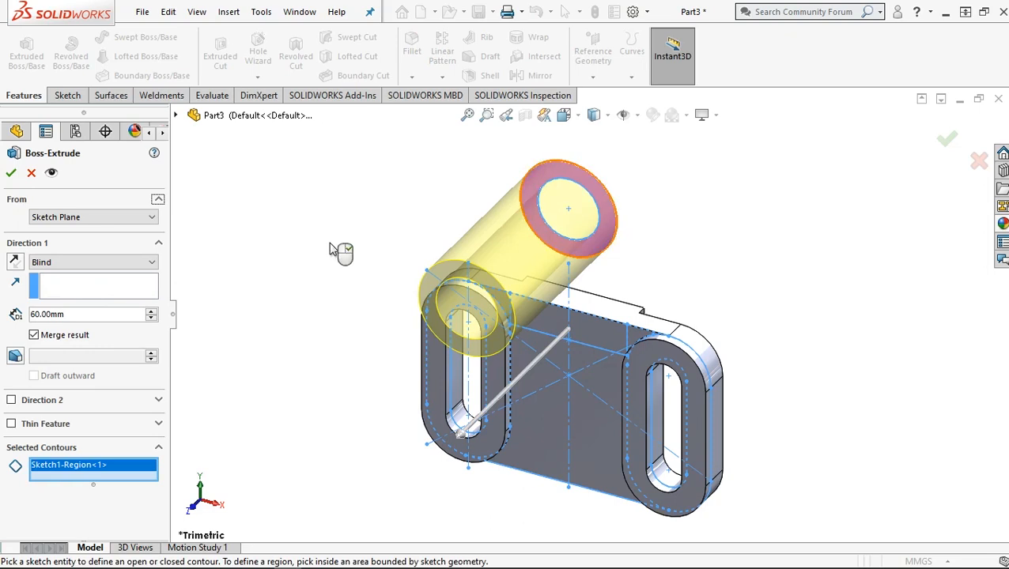
left_click(15, 264)
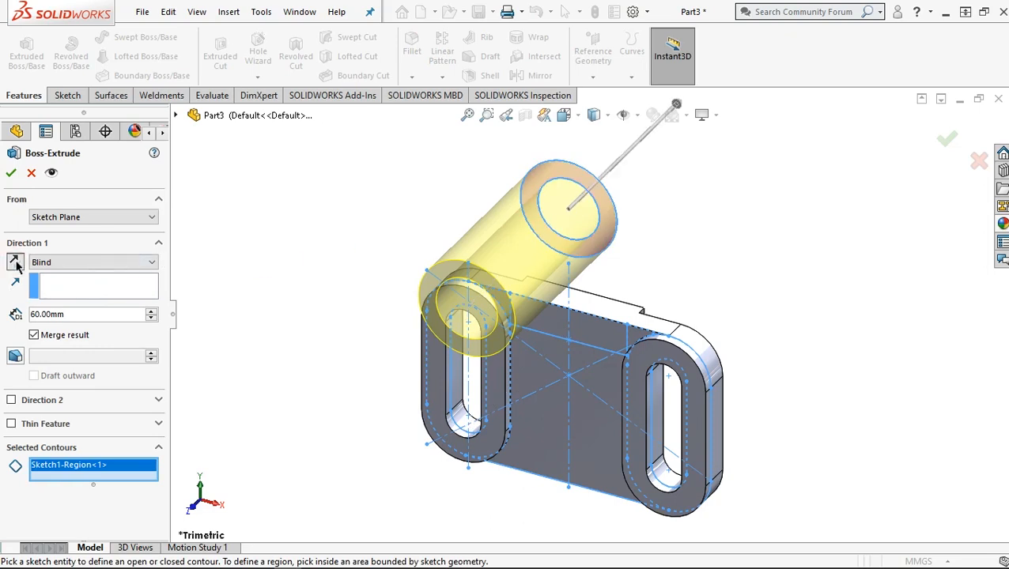
left_click(12, 174)
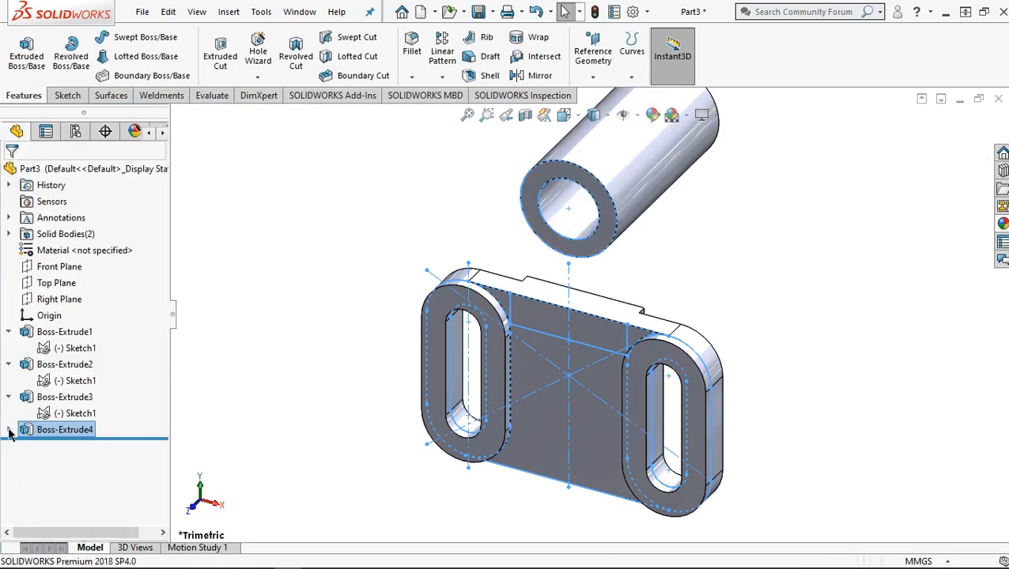
Cut the tube's front end back by 20 mm with an Extruded Cut of the ring region between the concentric circles.
left_click(8, 430)
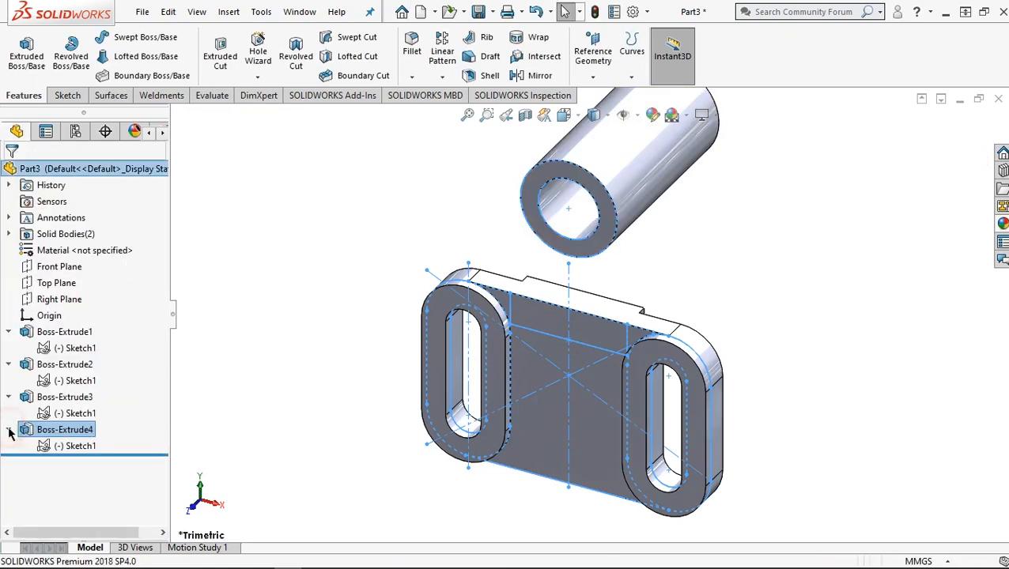
left_click(76, 447)
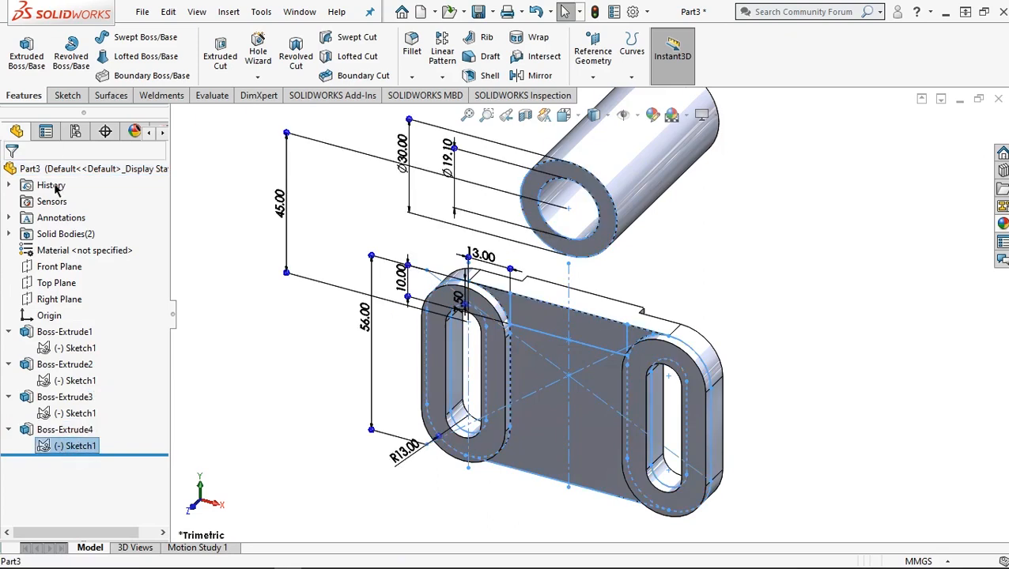
left_click(217, 55)
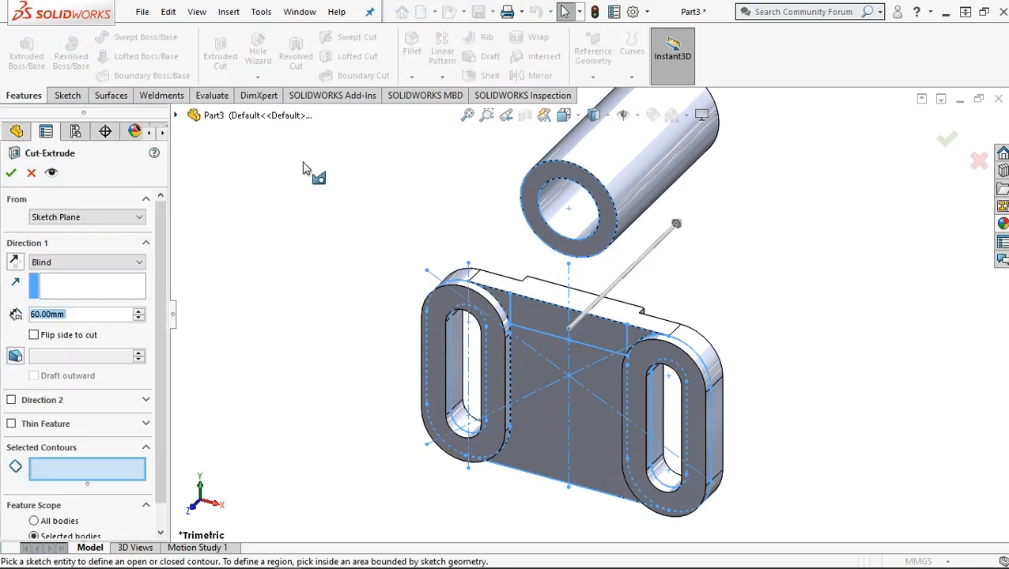
left_click(547, 169)
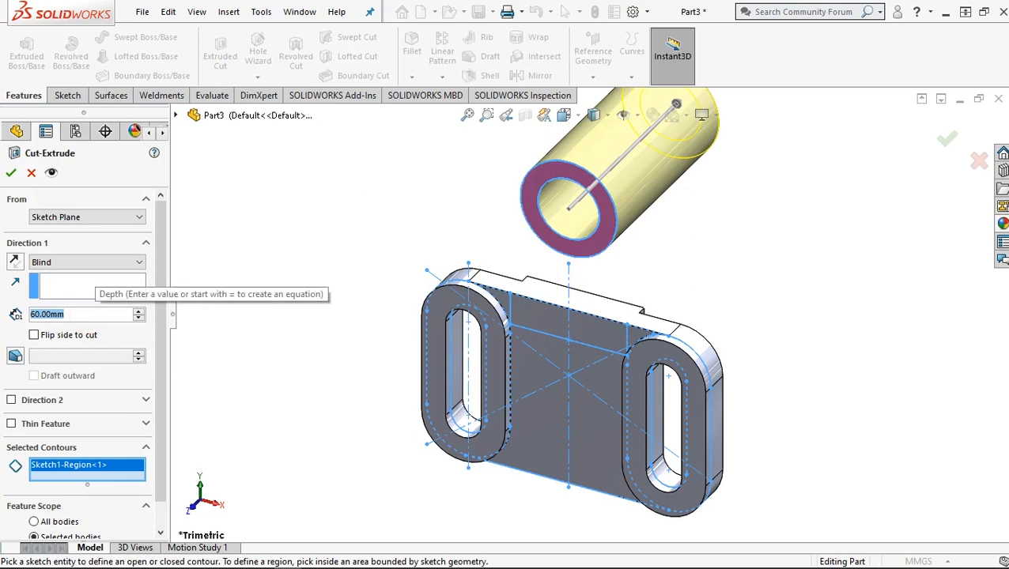
type("20")
left_click(256, 290)
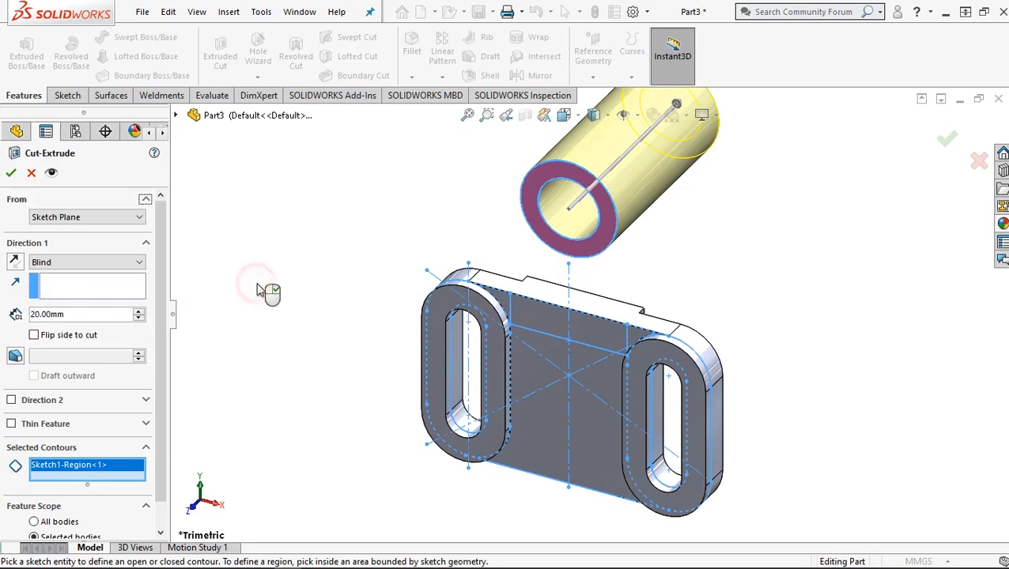
left_click(12, 174)
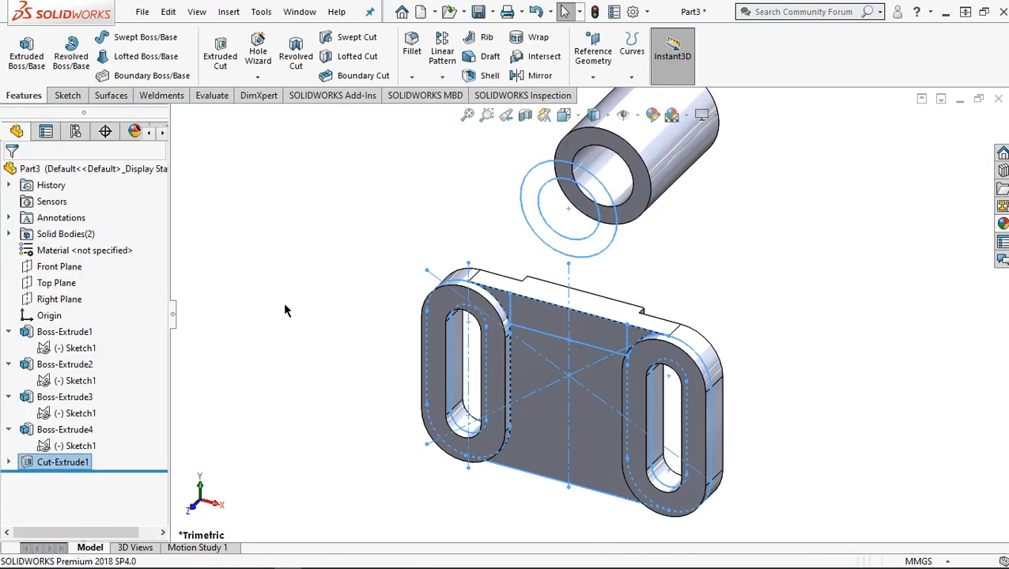
left_click(306, 299)
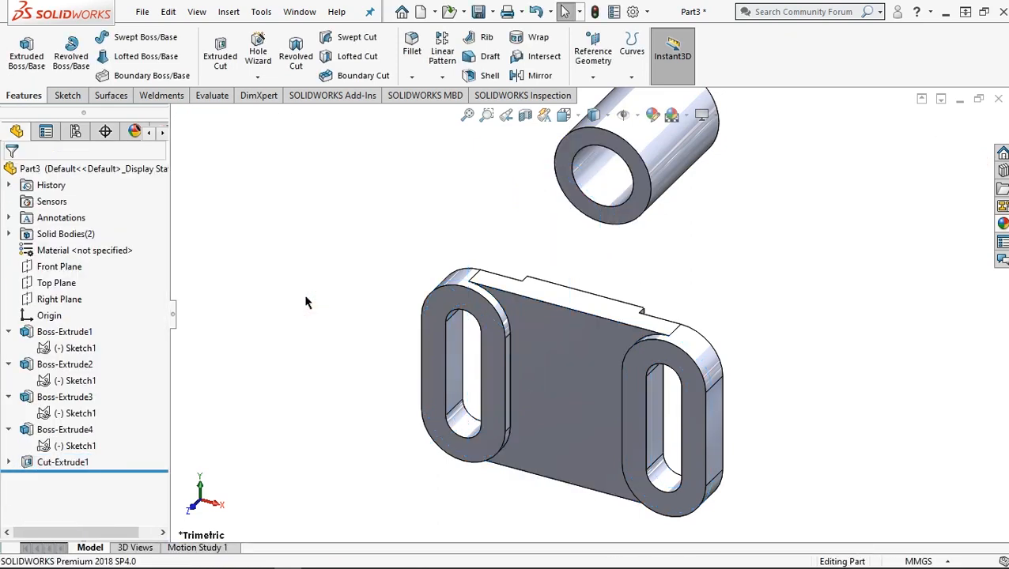
Orient the view normal to the Right Plane and start a new sketch on that plane.
key("f")
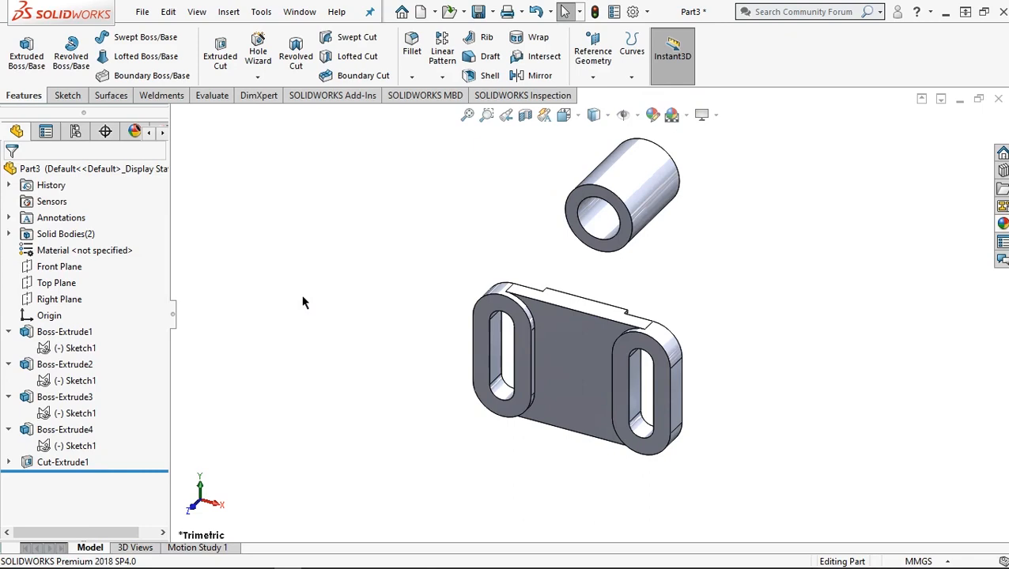
left_click(69, 305)
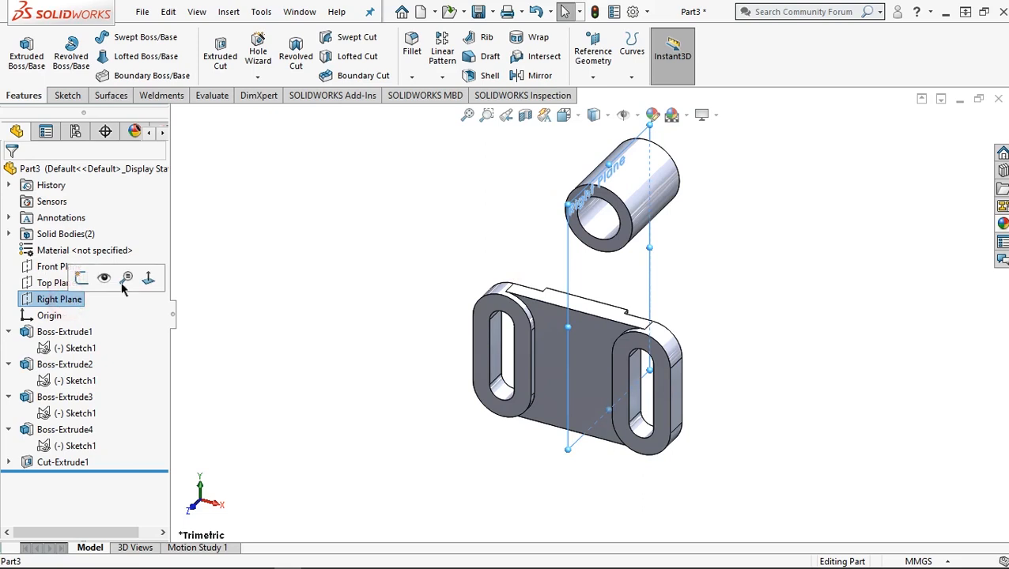
left_click(148, 277)
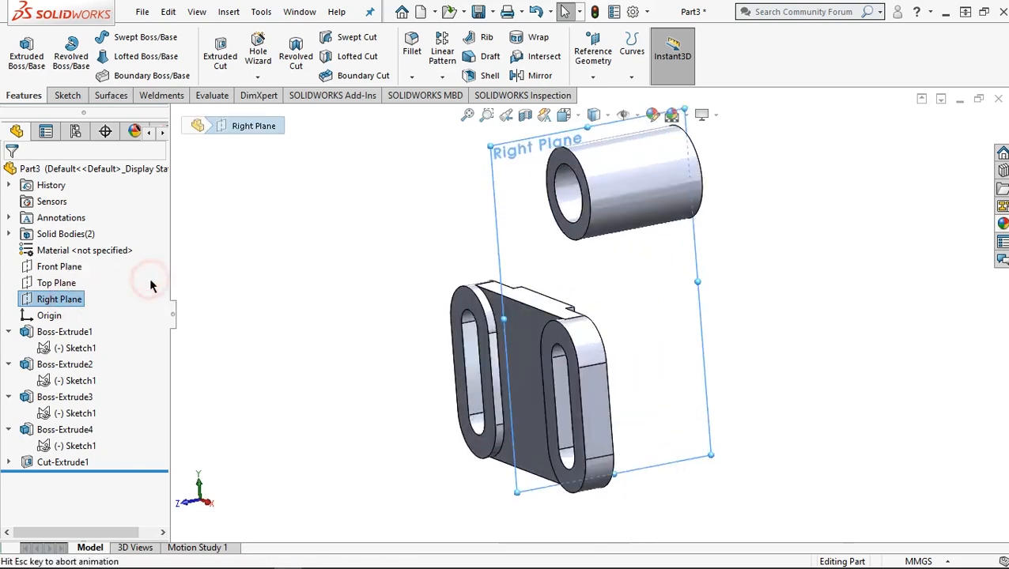
right_click(72, 305)
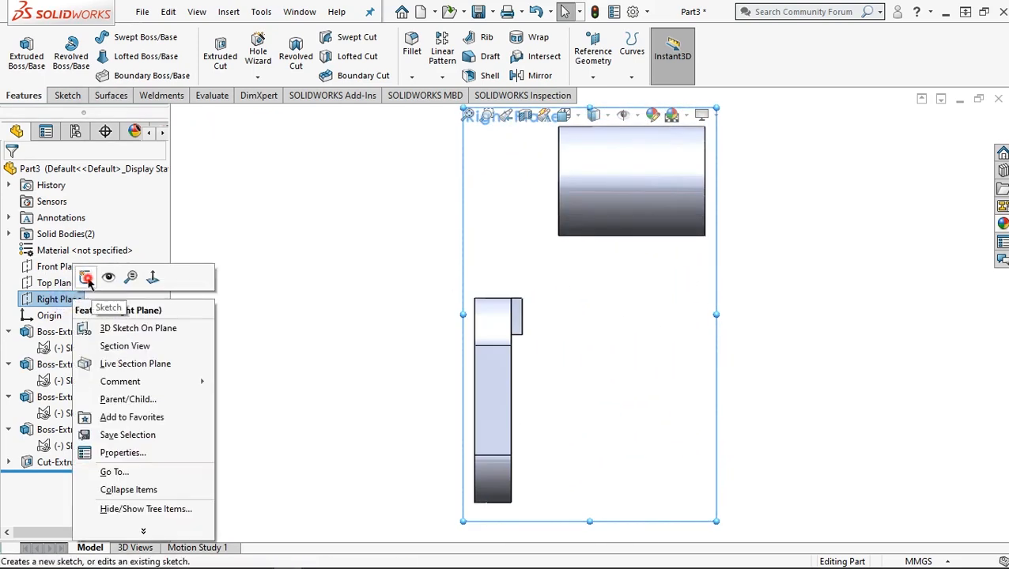
left_click(91, 278)
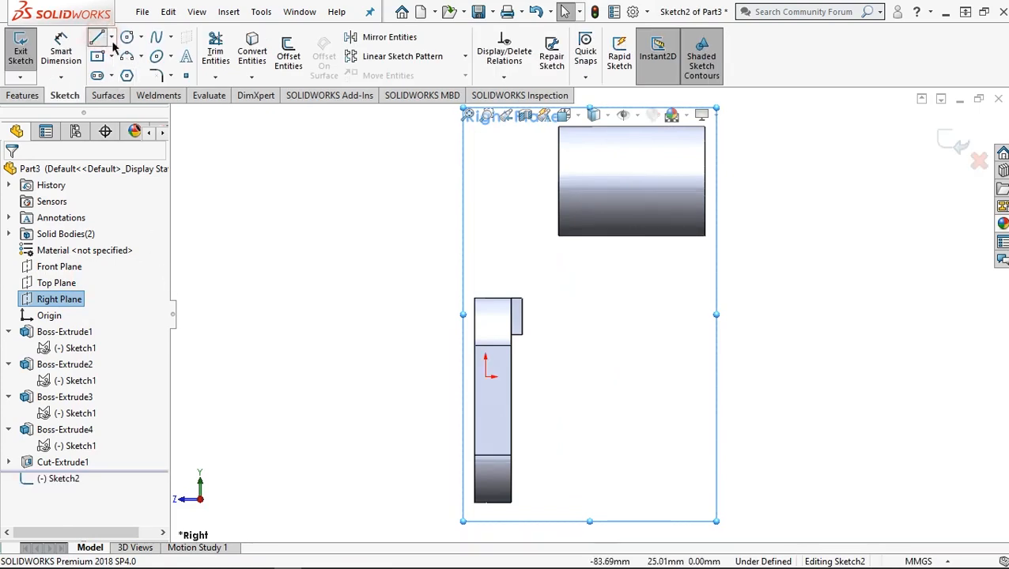
Sketch a horizontal line about 25 mm long from the plate's upper rear corner, followed by a vertical line up into the tube.
left_click(512, 299)
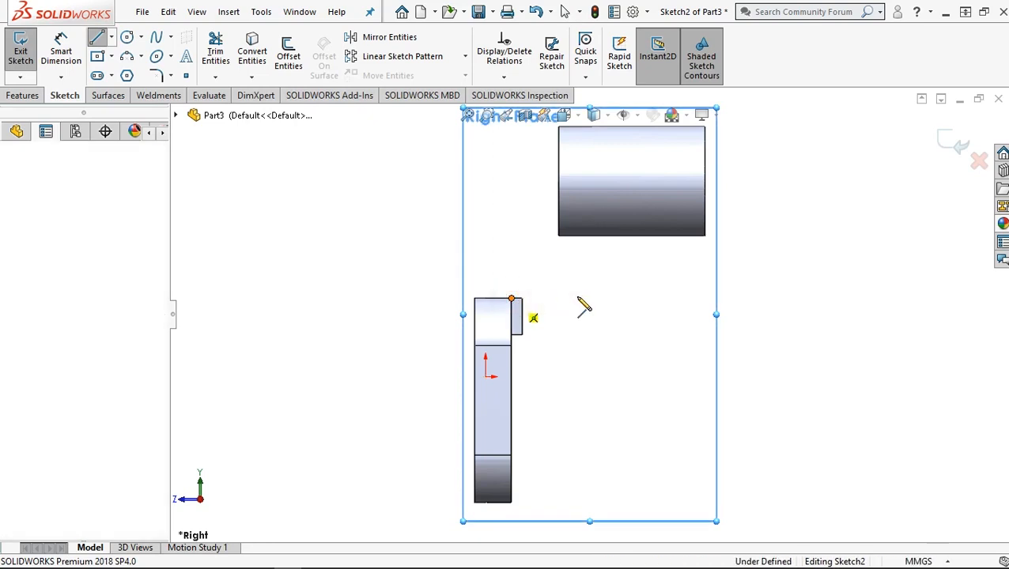
left_click(605, 299)
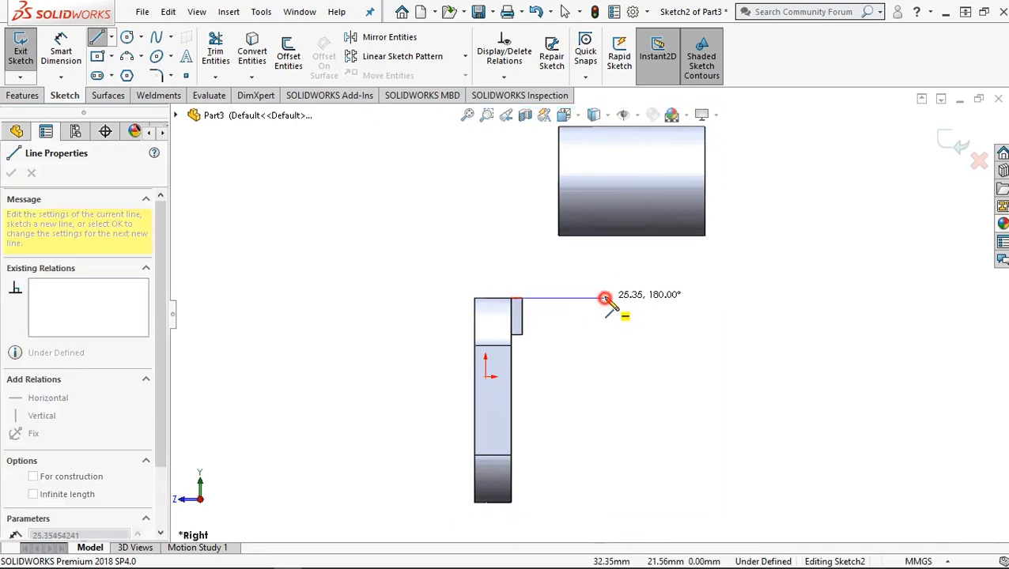
left_click(605, 173)
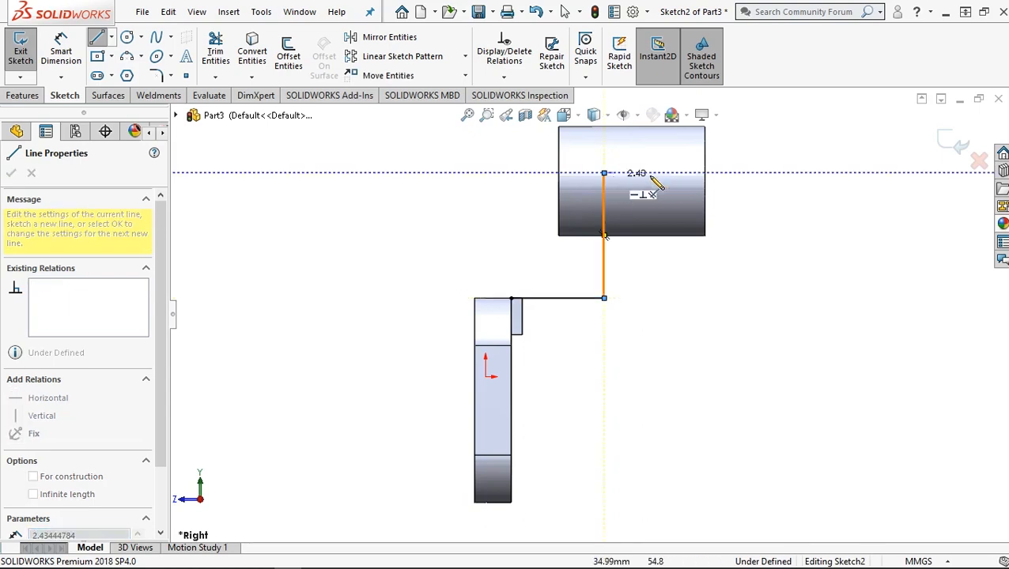
right_click(747, 188)
left_click(756, 186)
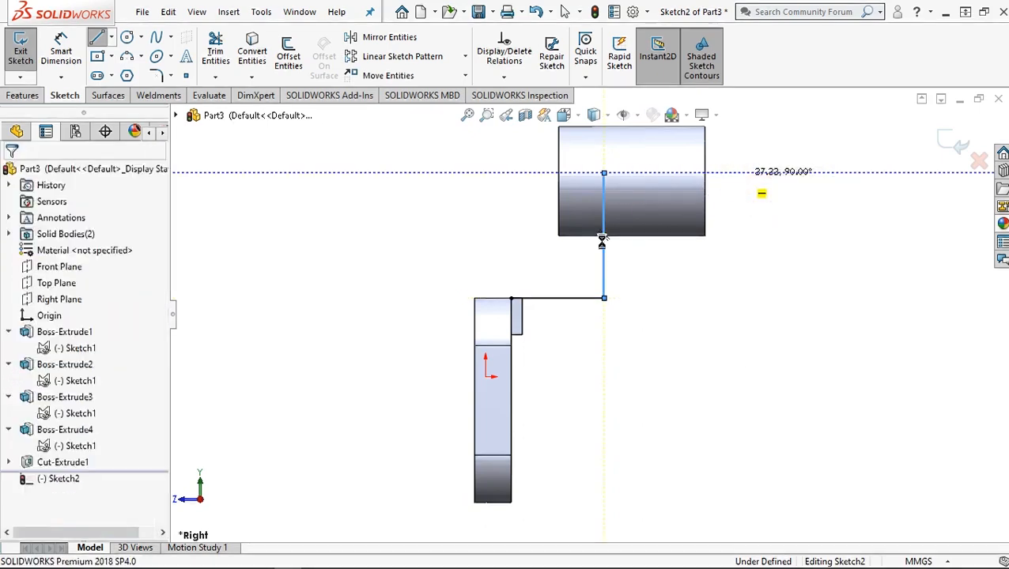
Dimension the vertical line's upper endpoint 15 mm above the tube's lower edge.
left_click(63, 54)
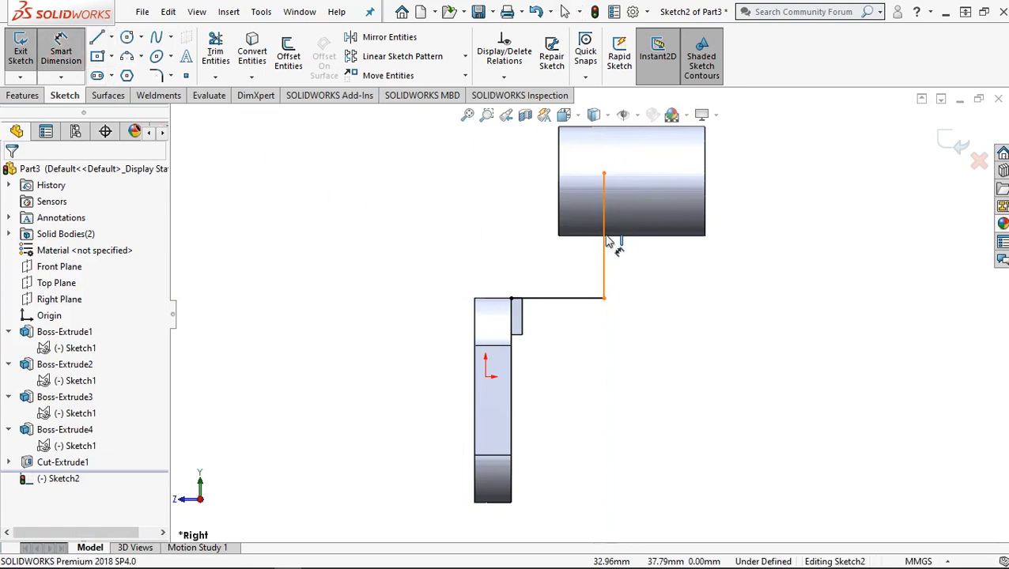
left_click(605, 174)
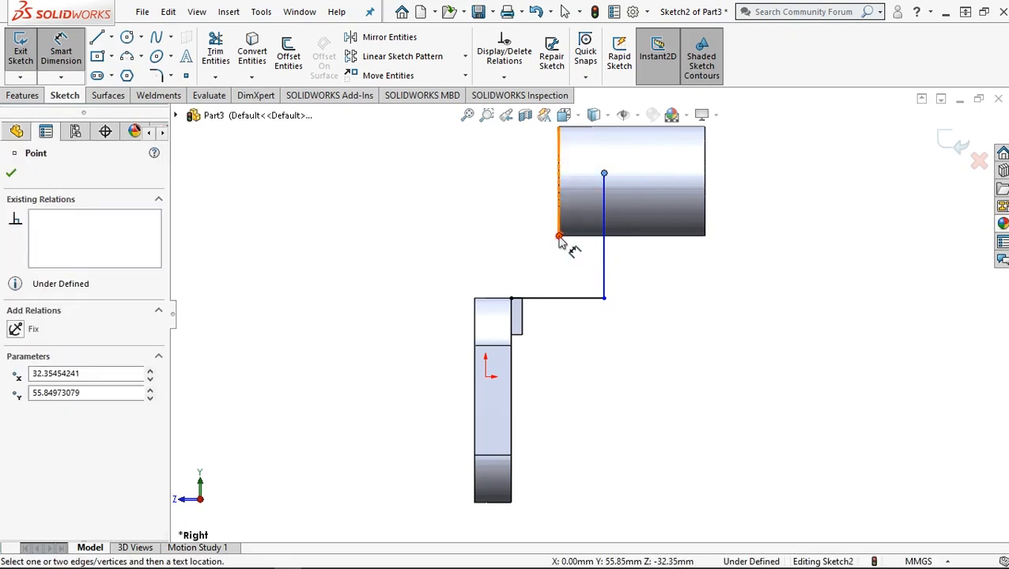
left_click(559, 236)
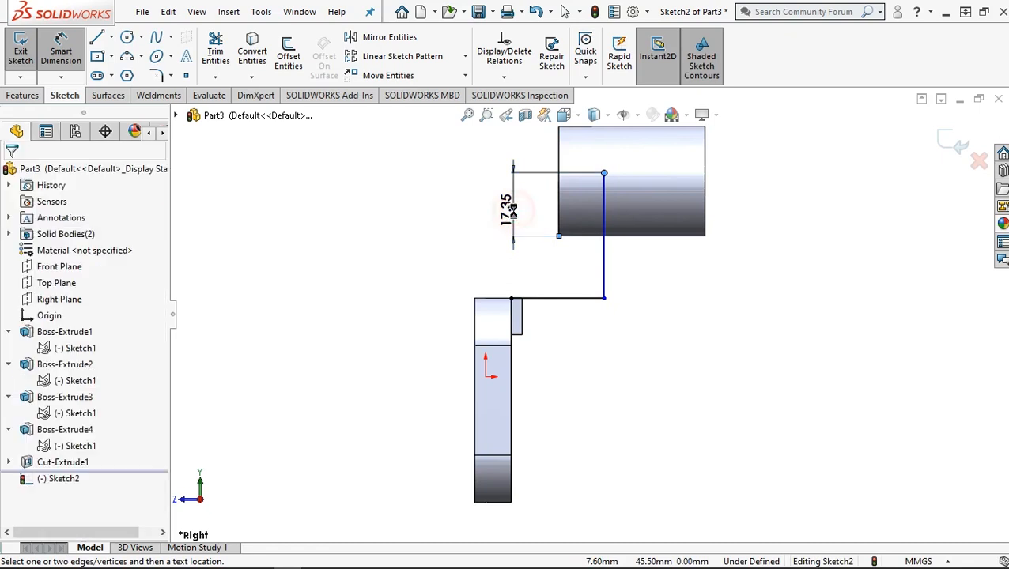
left_click(513, 209)
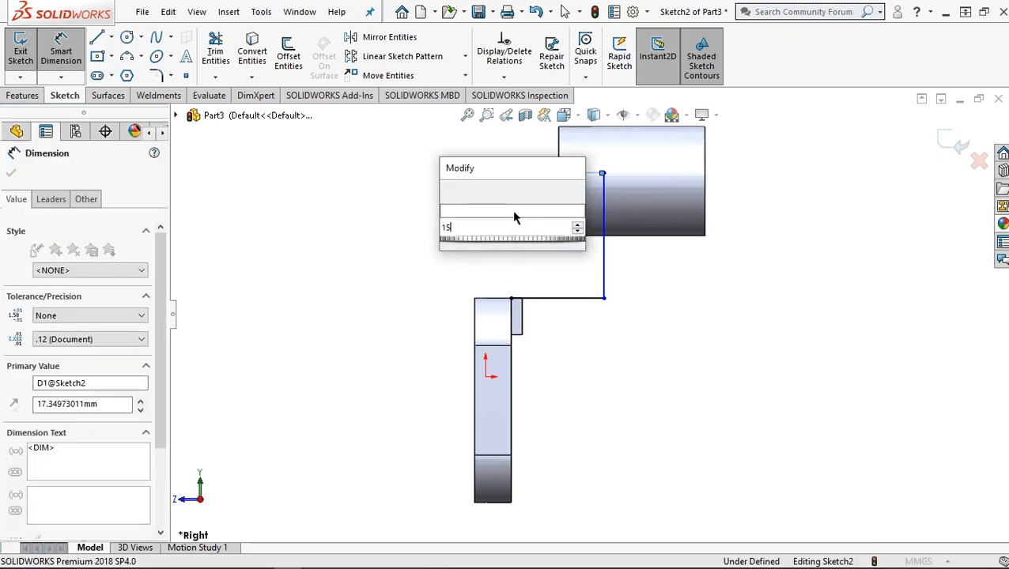
key("Return")
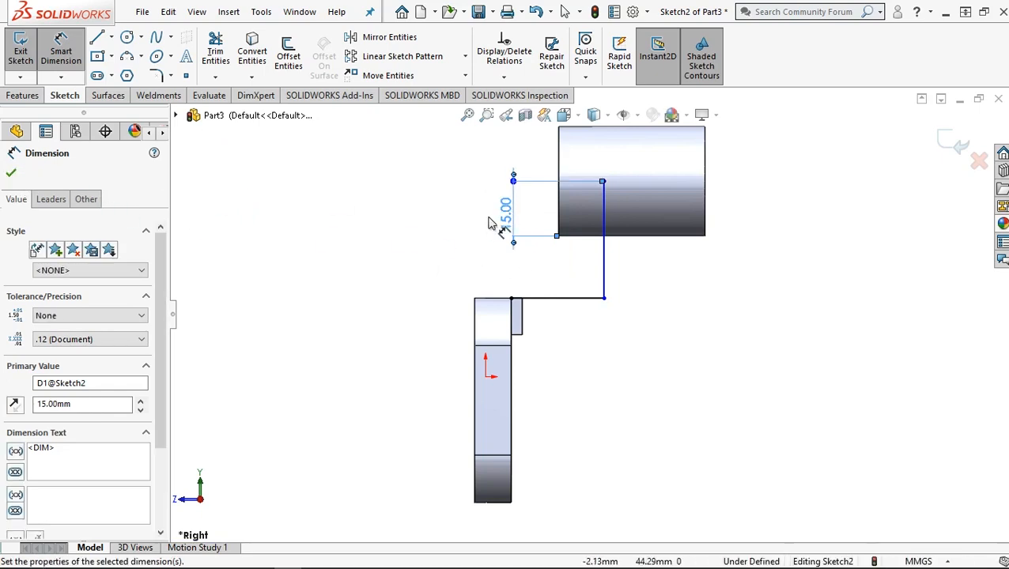
Dimension the vertical line 10 mm from the tube's end face nearest the plate.
left_click(562, 224)
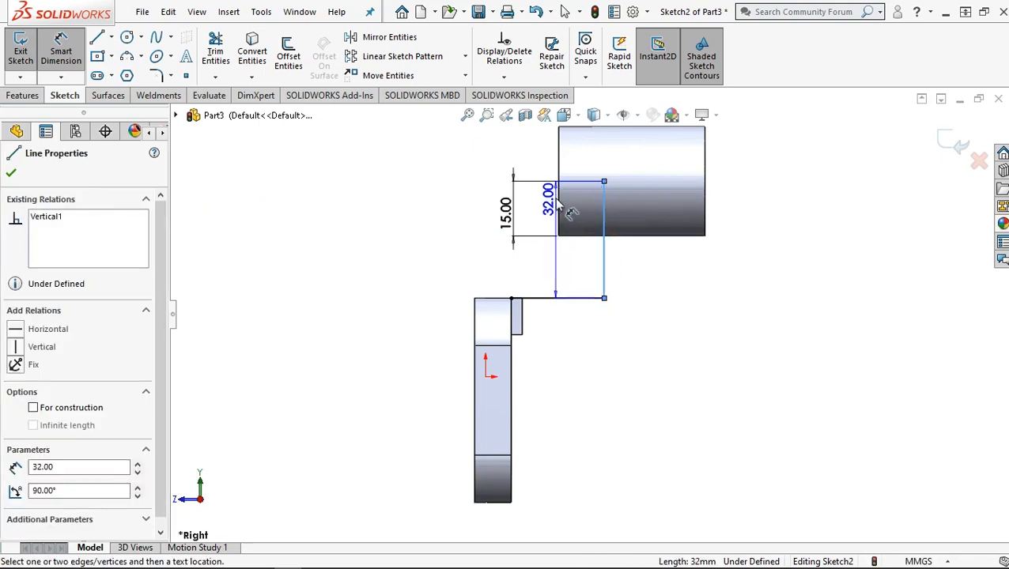
left_click(558, 202)
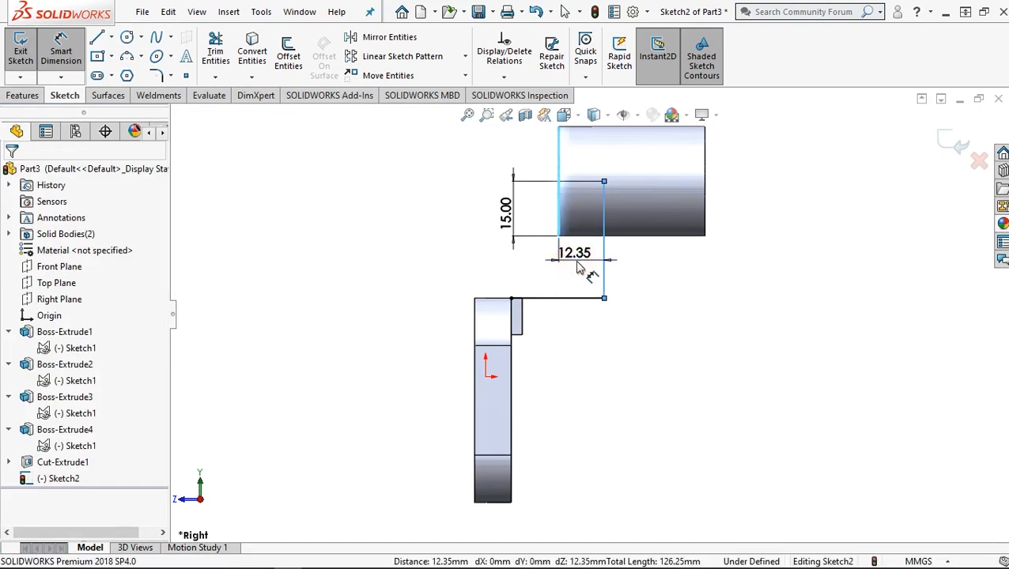
left_click(578, 268)
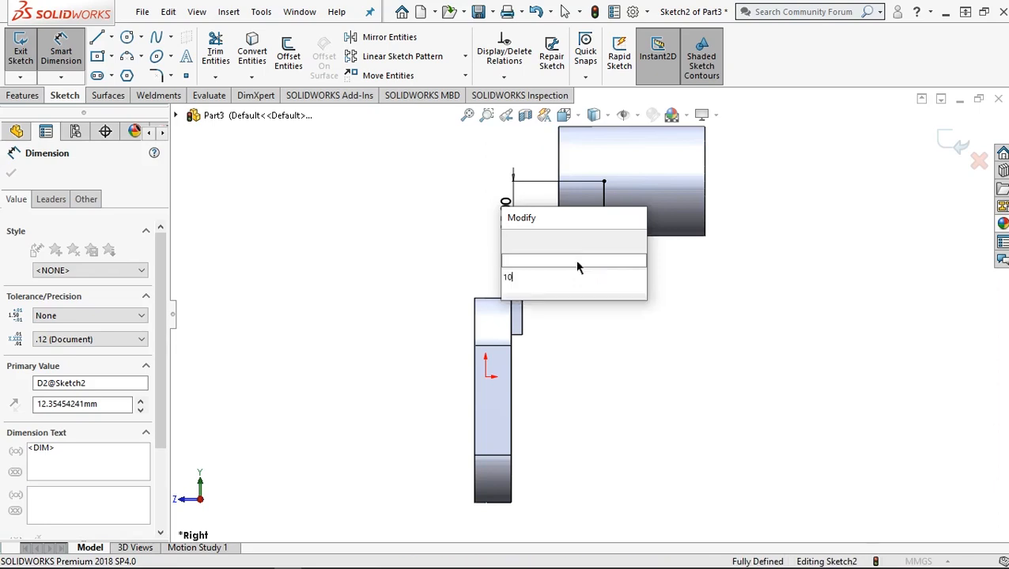
key("Return")
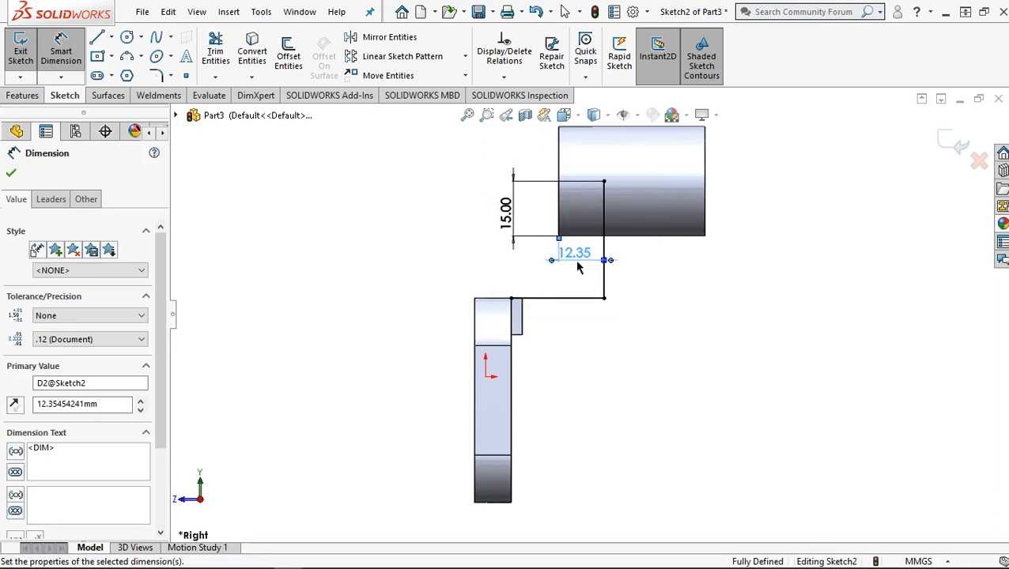
Round the corner between the horizontal and vertical lines with a 10 mm Sketch Fillet.
left_click(157, 75)
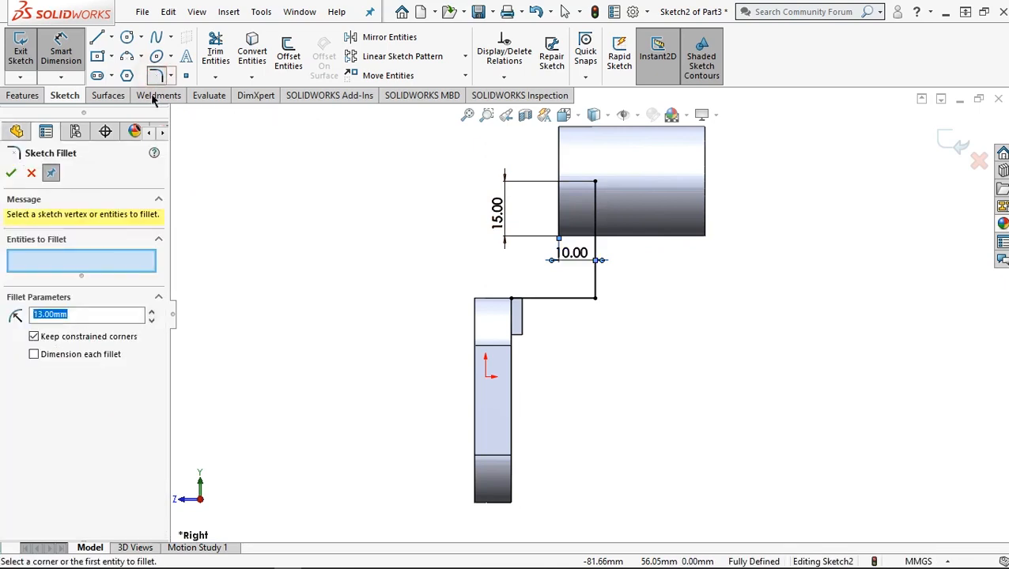
type("10")
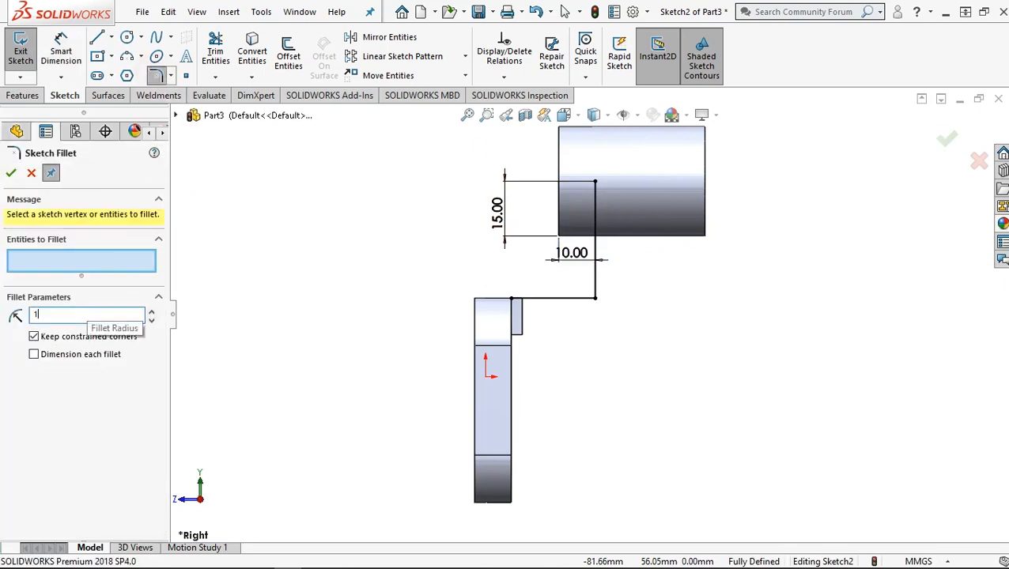
left_click(597, 300)
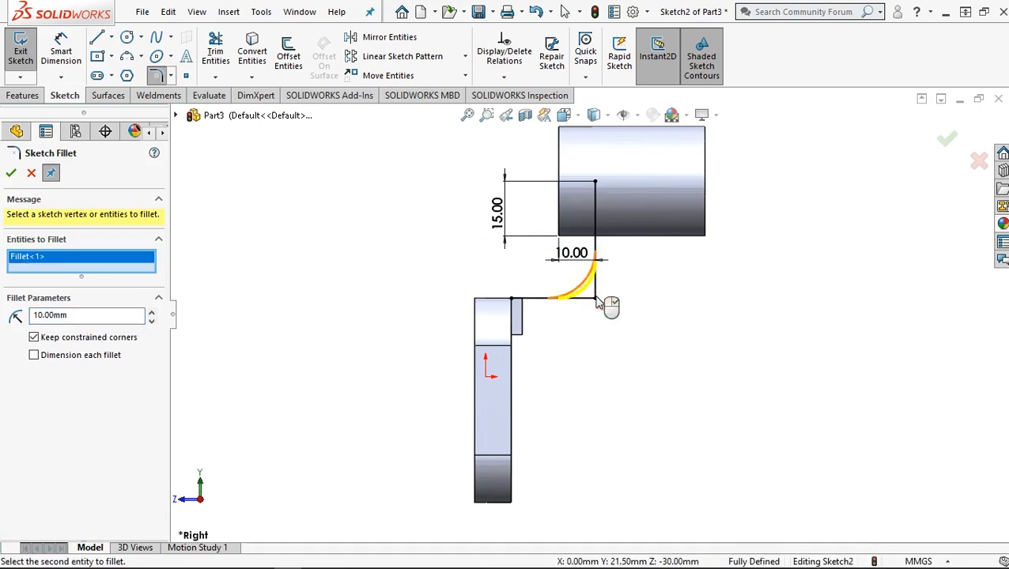
left_click(11, 174)
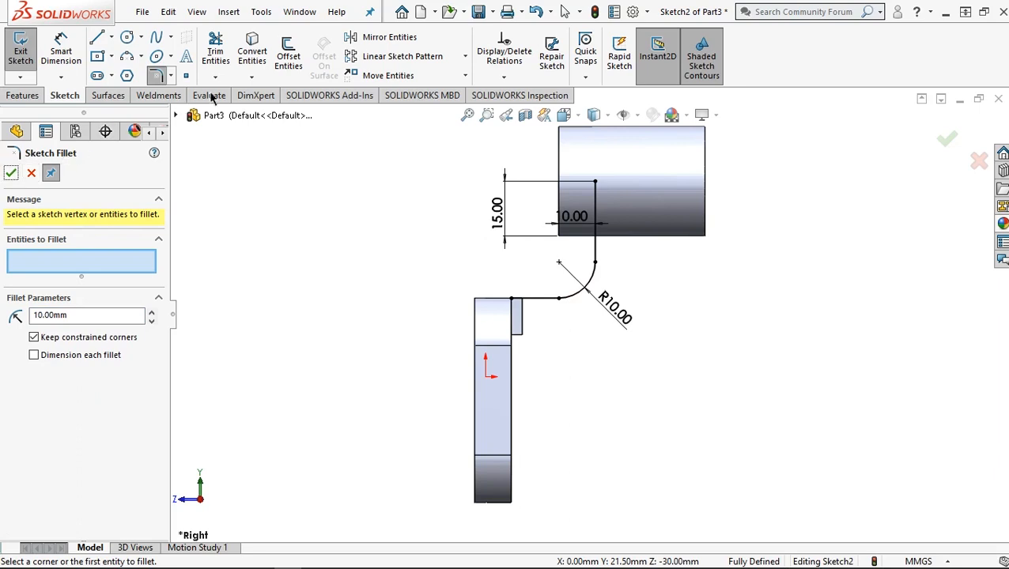
key("Escape")
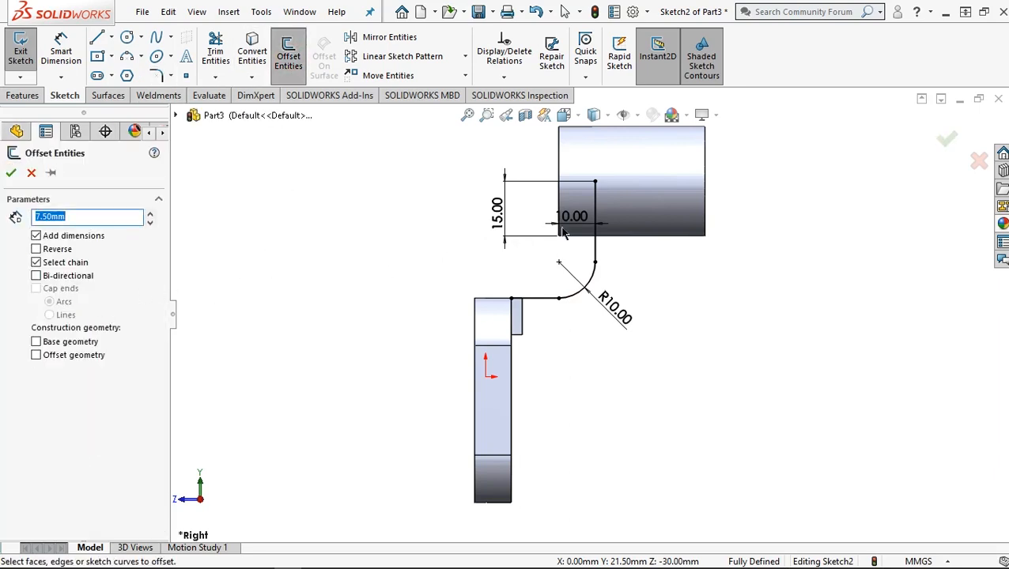
Offset the whole filleted line chain by 10 mm toward the outside of the bend.
left_click(595, 207)
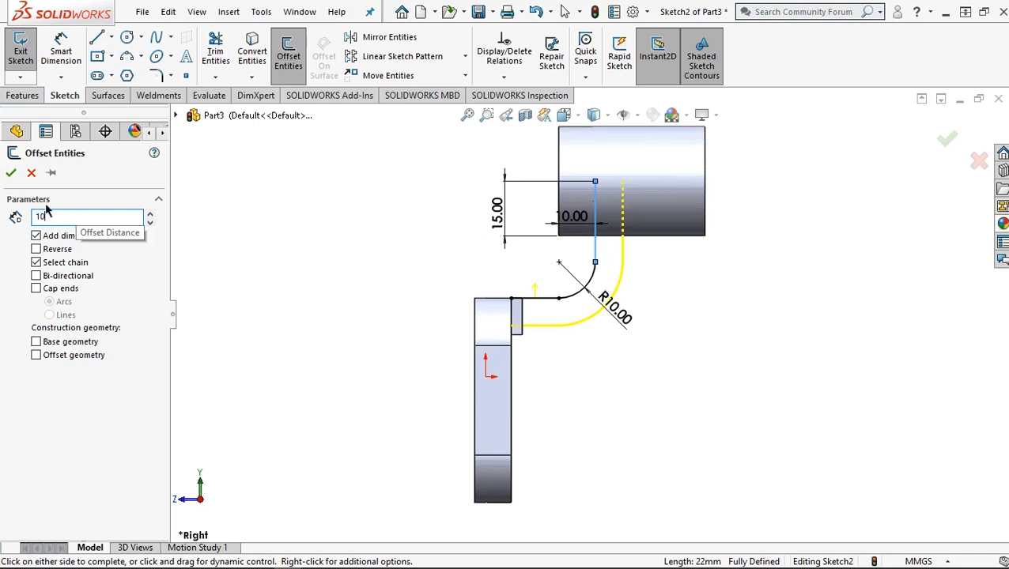
type("10")
key("Return")
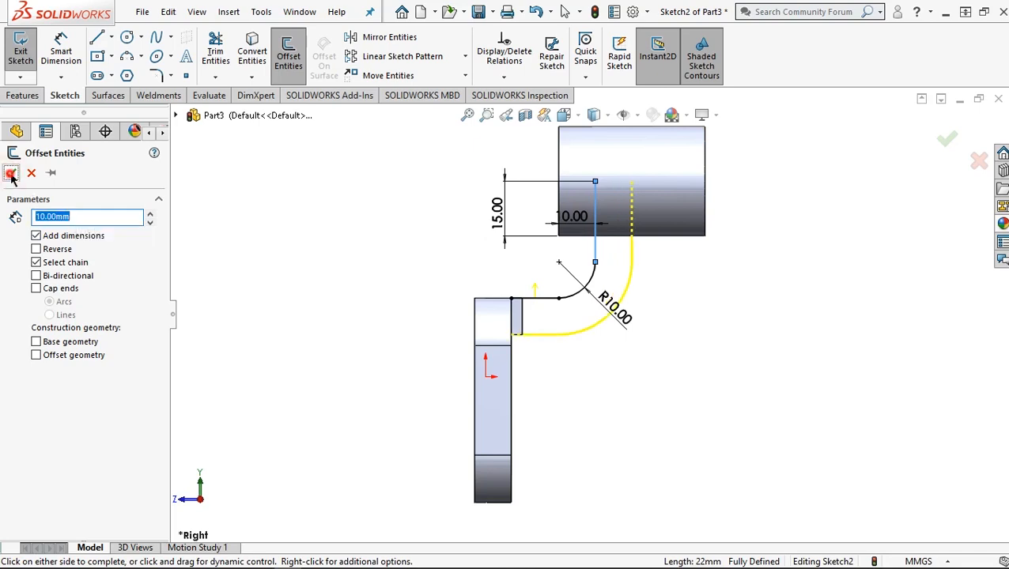
left_click(10, 174)
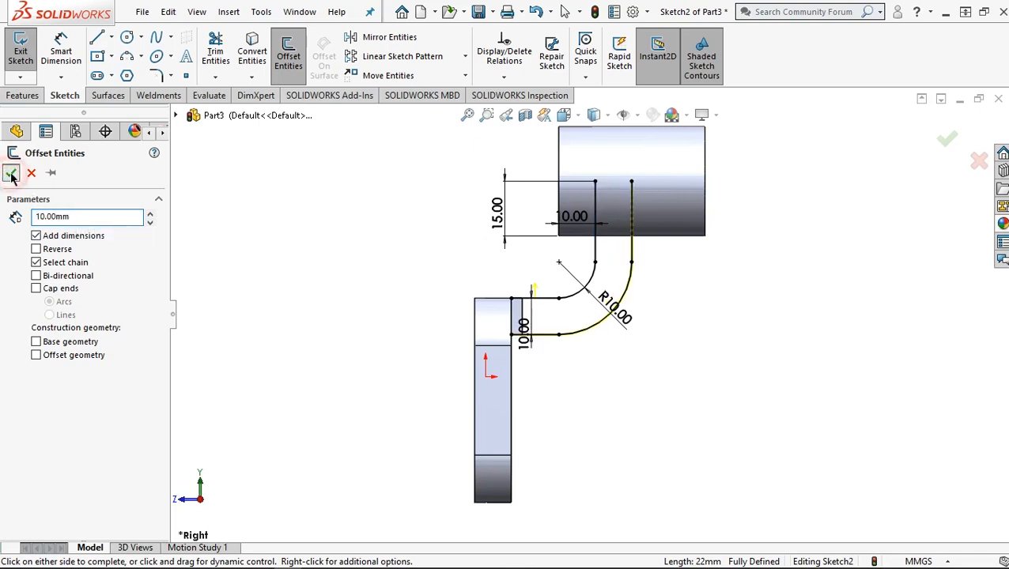
Close the arm profile with straight lines joining the two chains at the plate end and inside the tube.
left_click(96, 37)
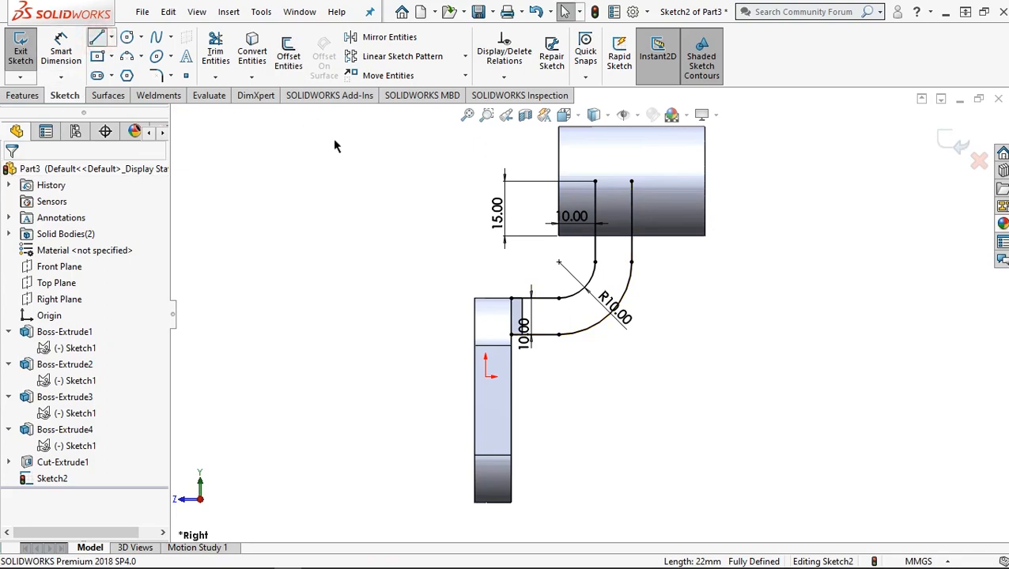
left_click(512, 335)
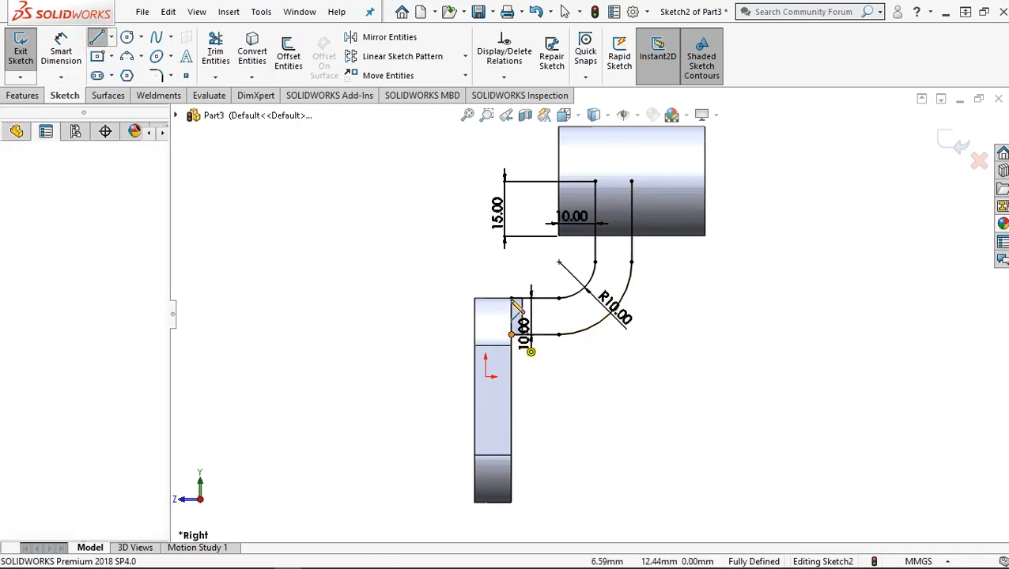
left_click(512, 298)
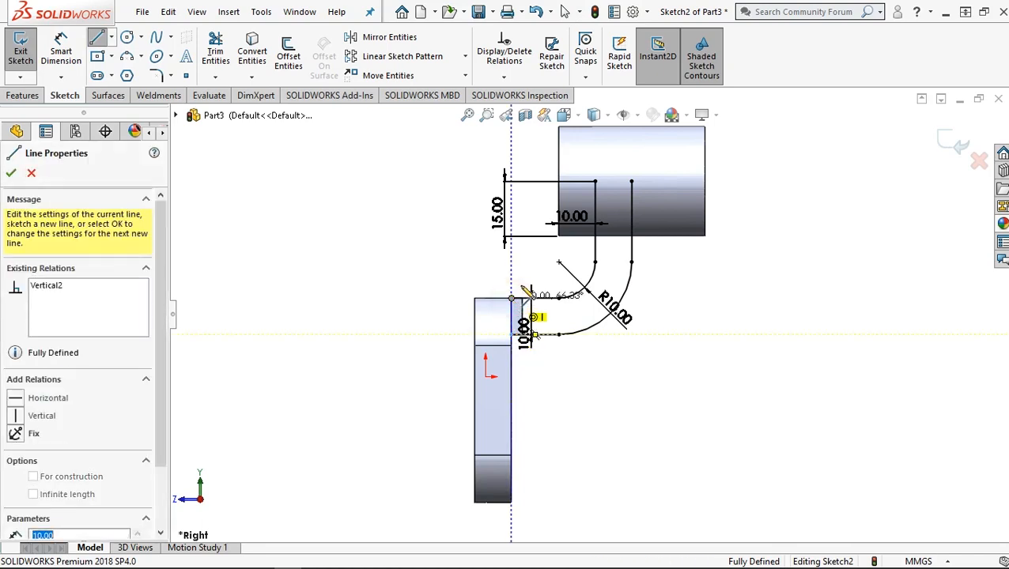
left_click(595, 182)
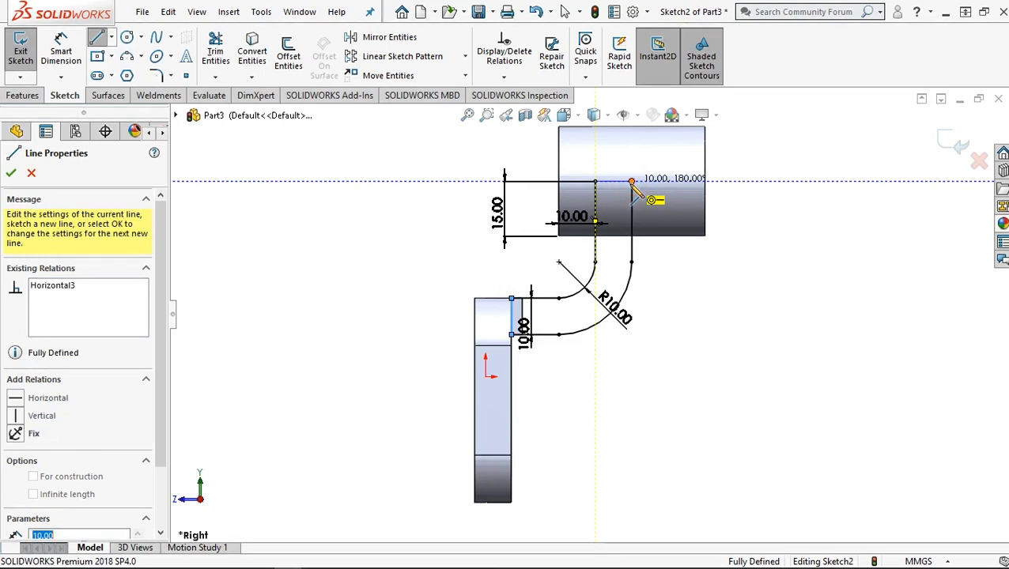
left_click(631, 182)
left_click(10, 175)
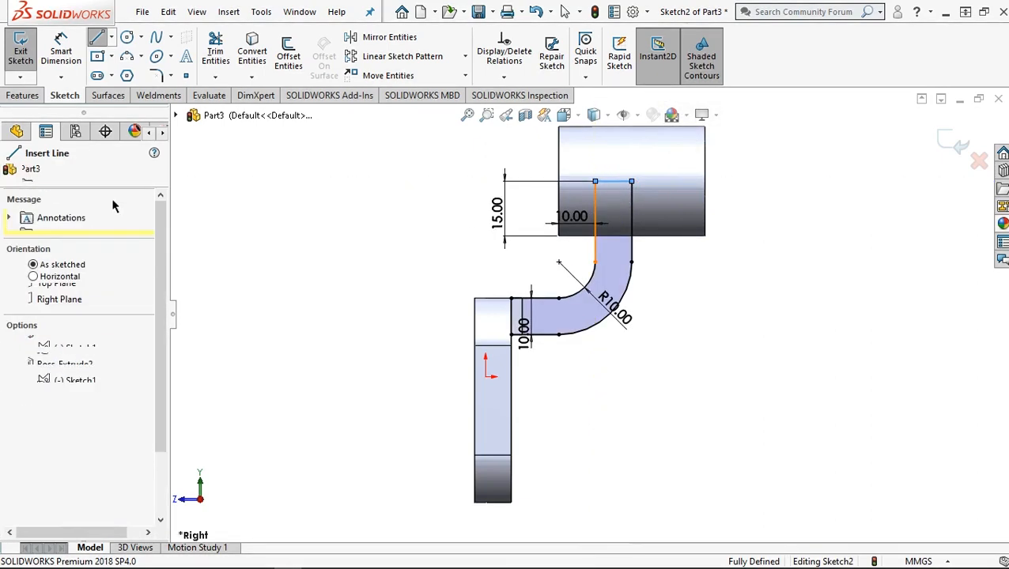
Extrude the closed arm profile as a Mid Plane boss with a depth of 30 mm, merging the result.
mouse_move(552, 312)
middle_mouse_down()
mouse_move(556, 333)
mouse_move(572, 342)
mouse_move(566, 372)
middle_mouse_up()
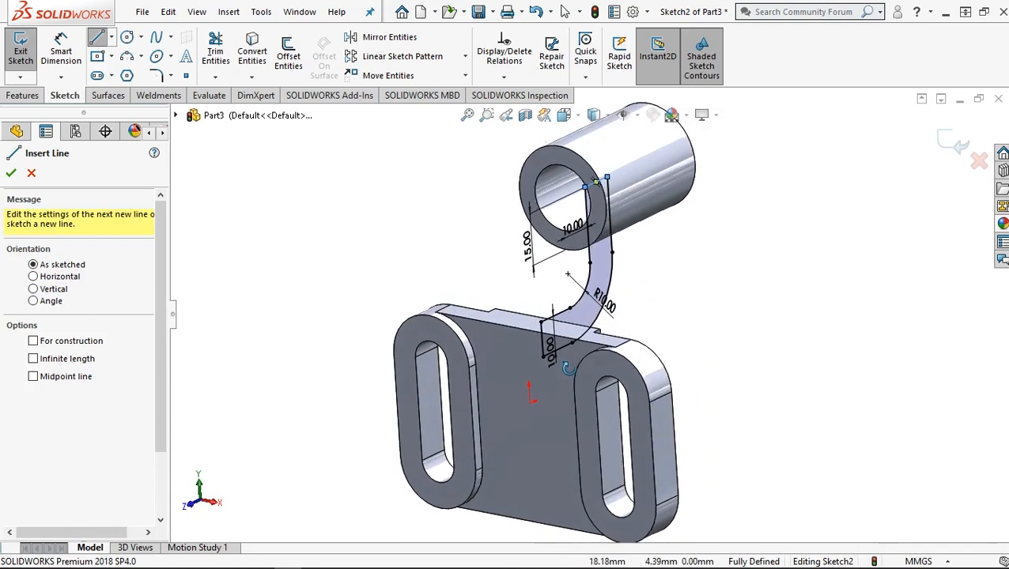
left_click(24, 96)
left_click(28, 65)
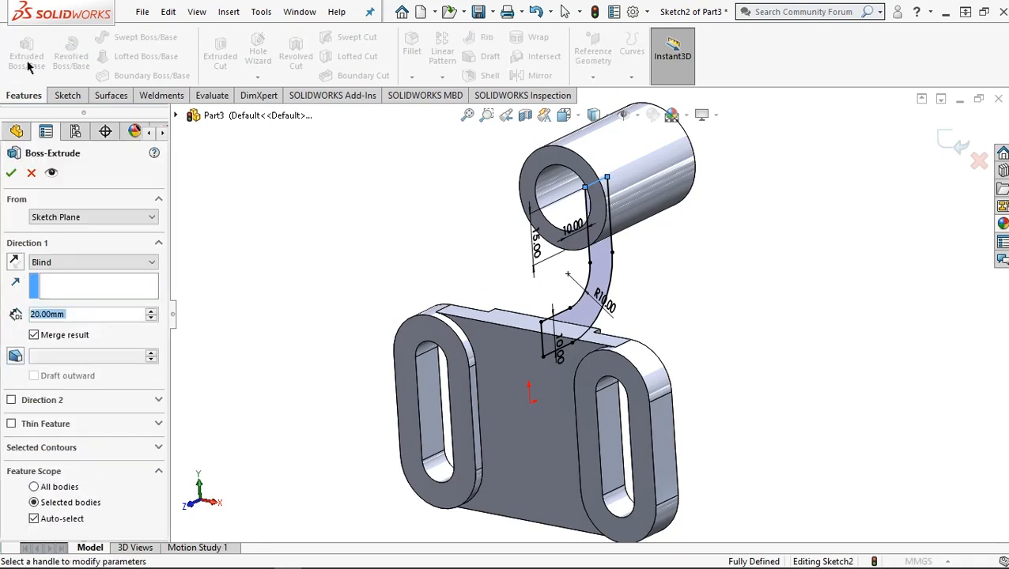
left_click(98, 262)
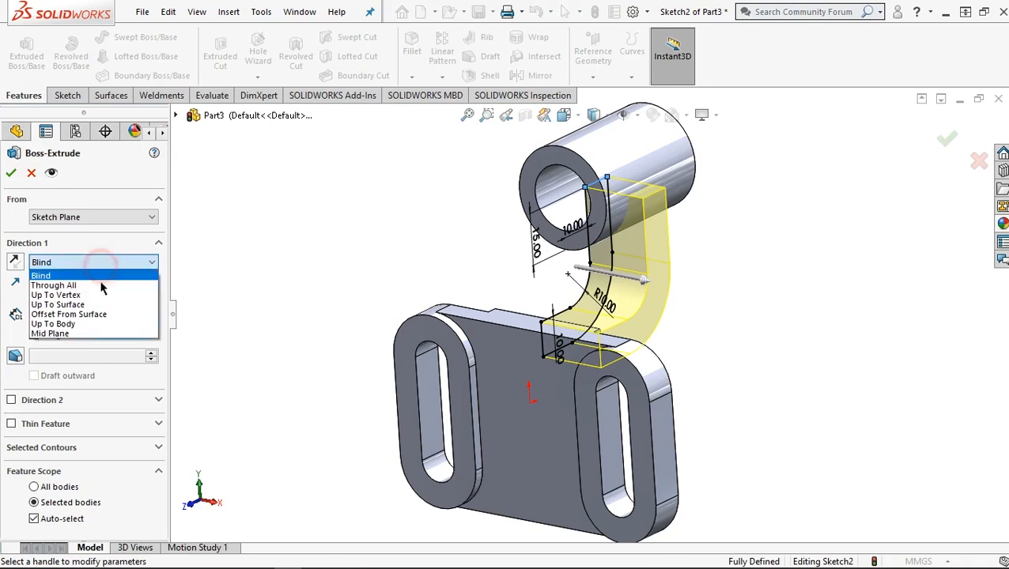
left_click(95, 336)
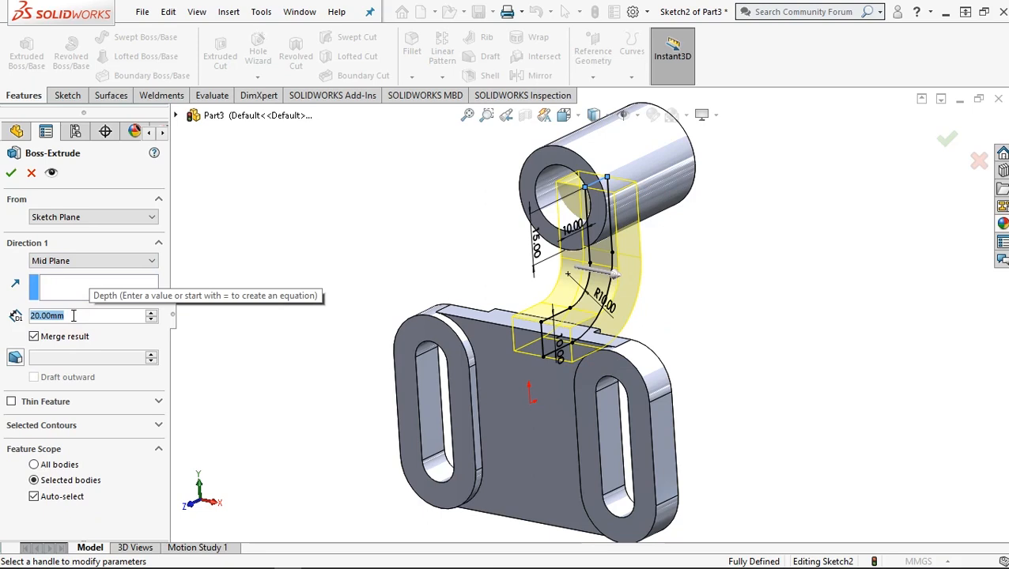
type("3")
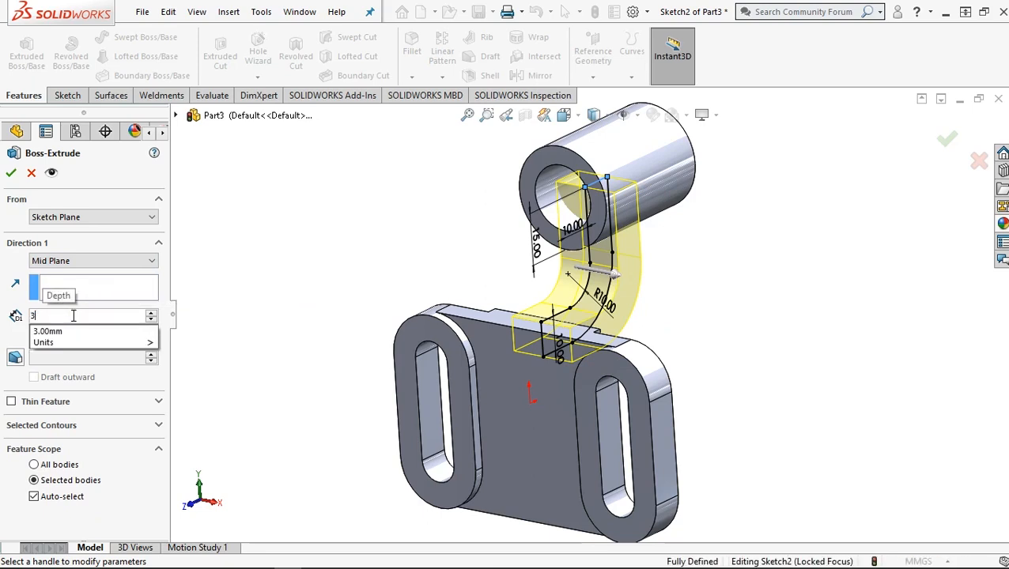
type("0")
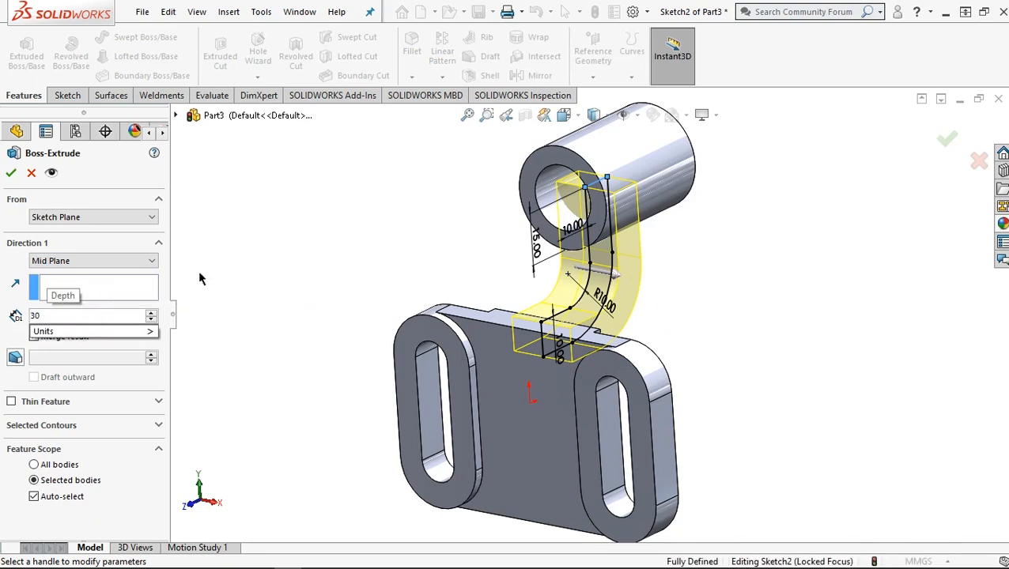
left_click(289, 259)
left_click(10, 174)
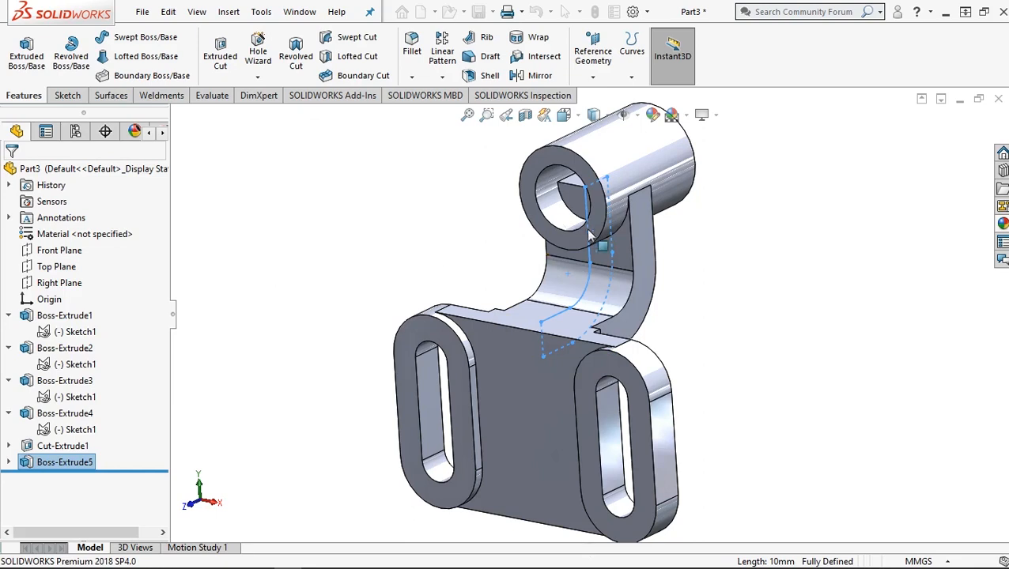
Cut-extrude the tube's inner circle from the existing Sketch1 with a Blind depth of 74 mm, clearing the arm material inside the bore.
middle_click_drag(660, 217, 647, 200)
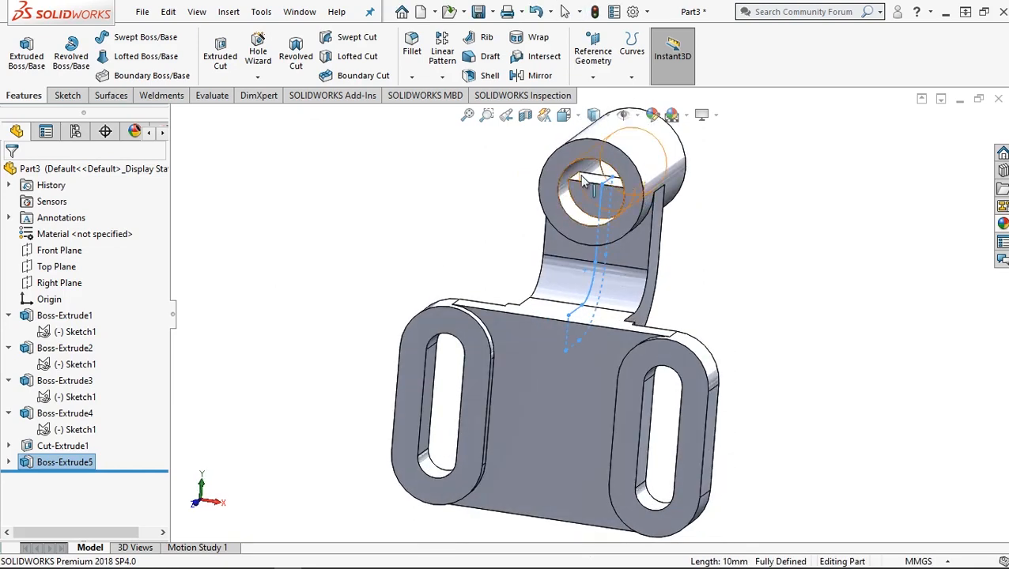
left_click(9, 463)
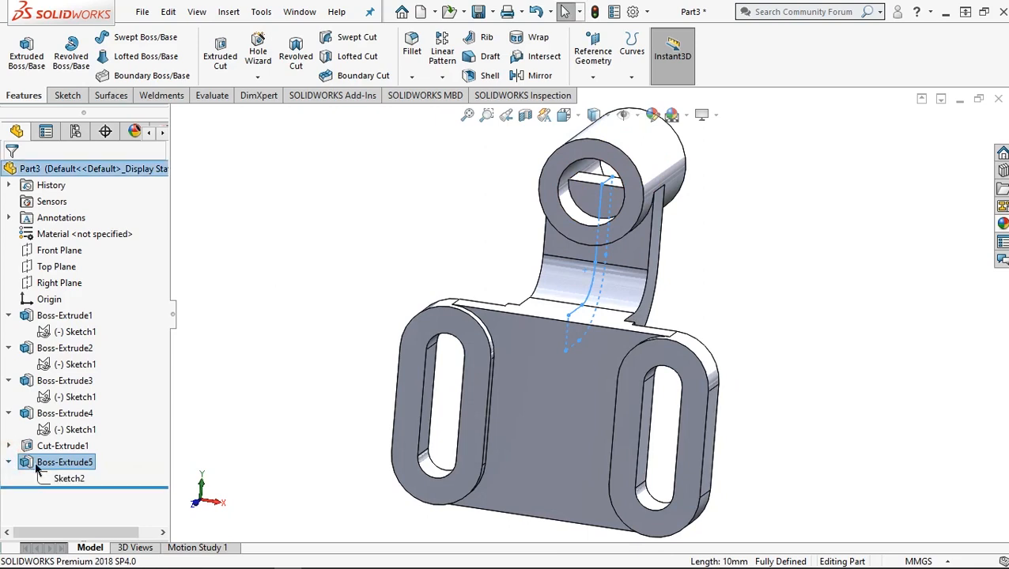
left_click(64, 483)
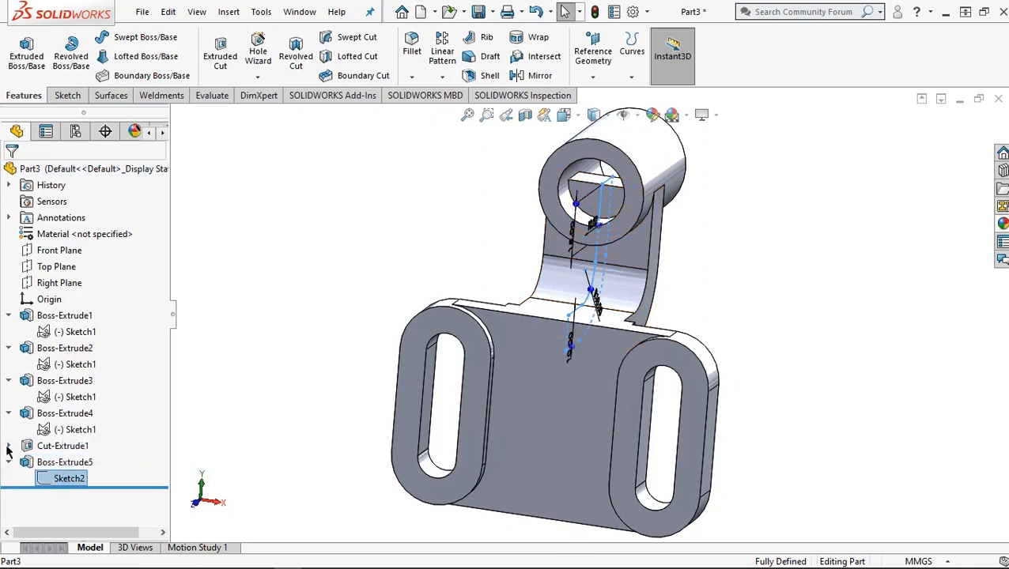
left_click(9, 447)
left_click(70, 465)
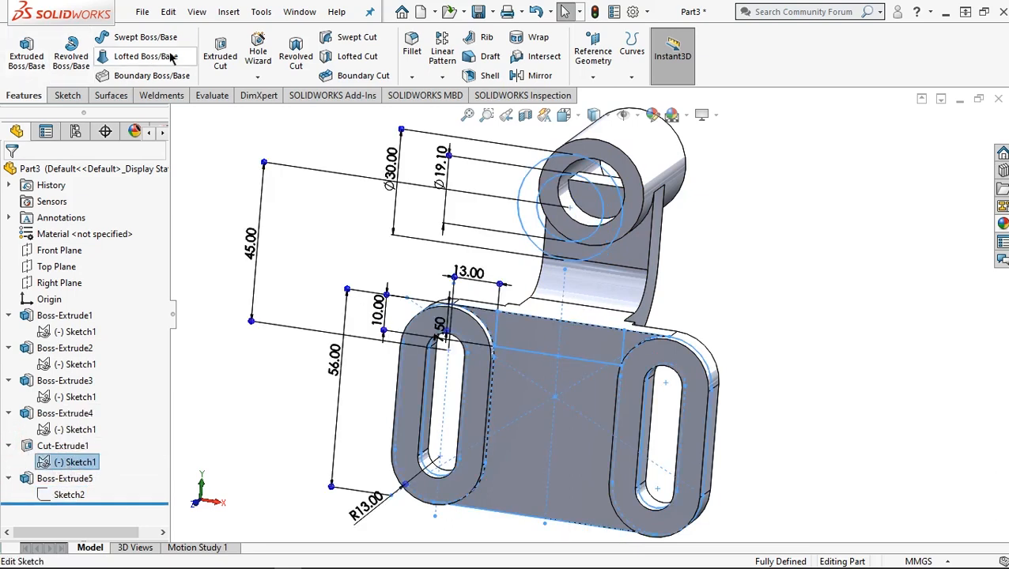
left_click(218, 55)
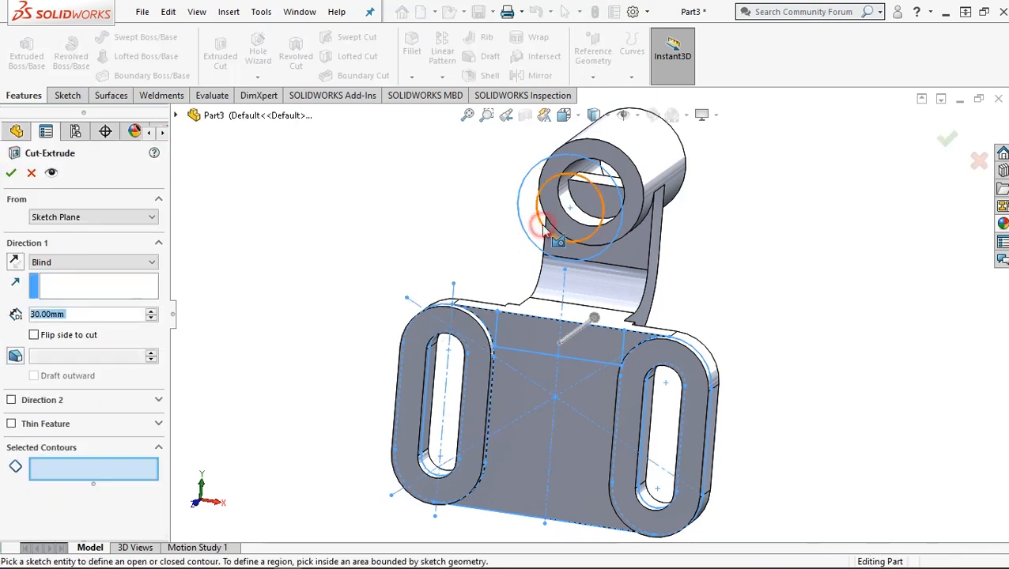
left_click(546, 229)
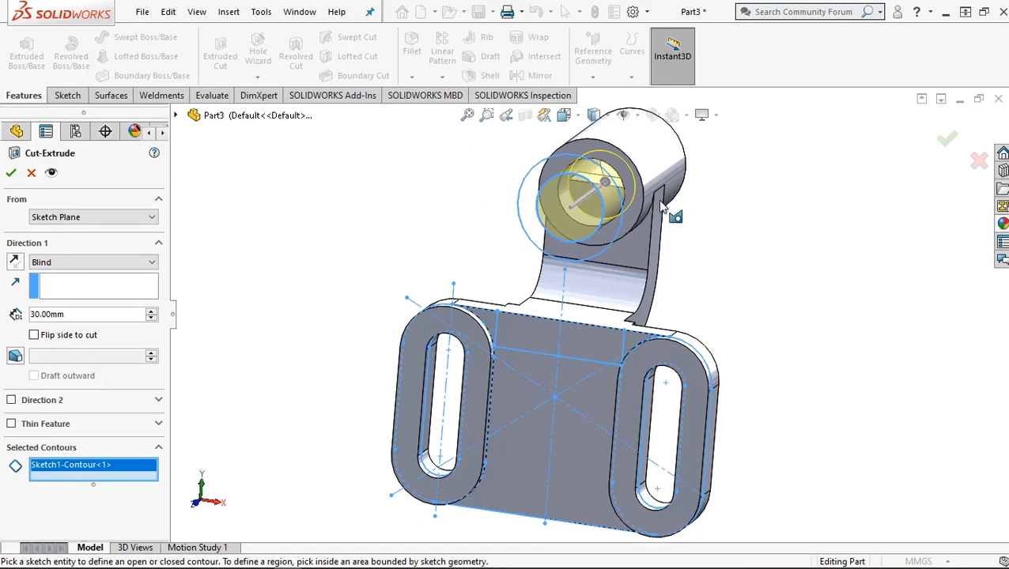
middle_click_drag(665, 220, 599, 192)
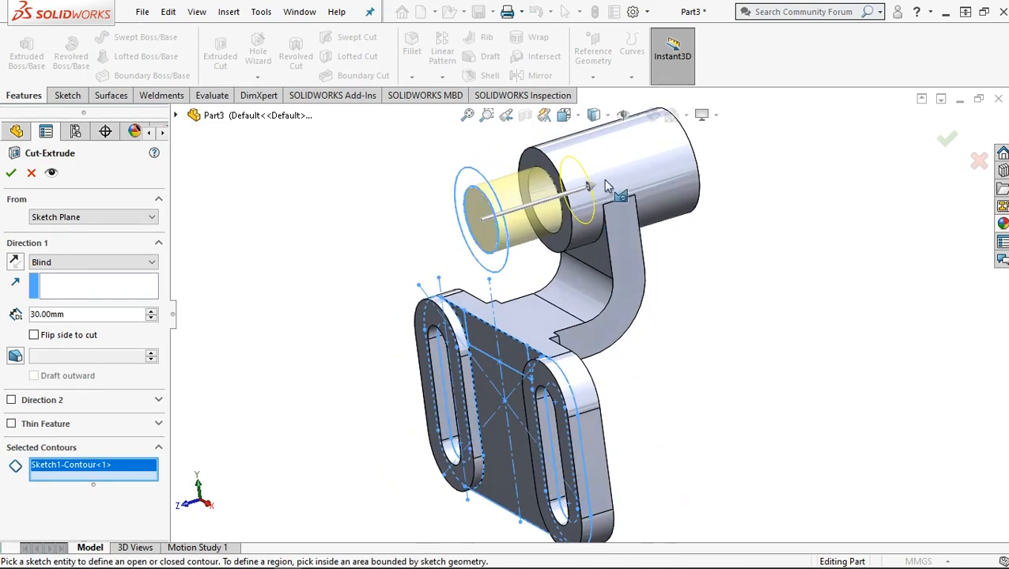
left_click_drag(595, 190, 731, 142)
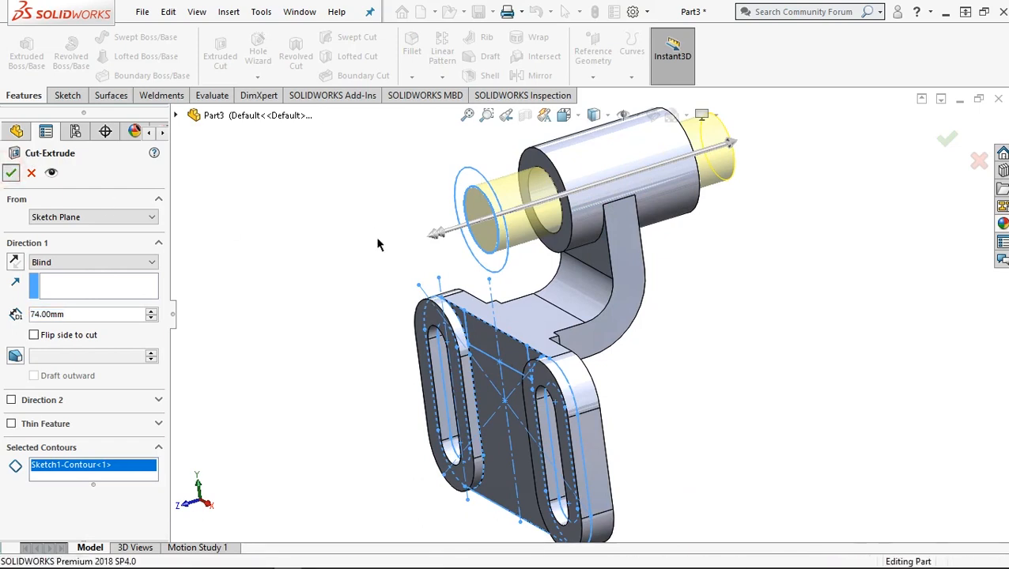
key("Return")
left_click(311, 219)
key("ctrl+7")
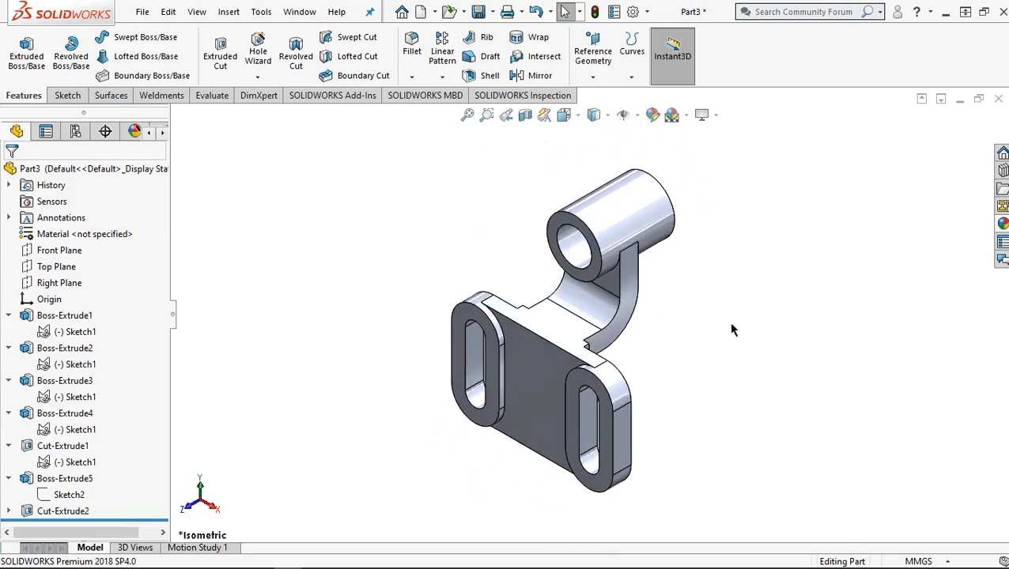
Apply a bright red colour from the standard swatches to the whole part.
middle_click_drag(678, 390, 590, 385, "ctrl")
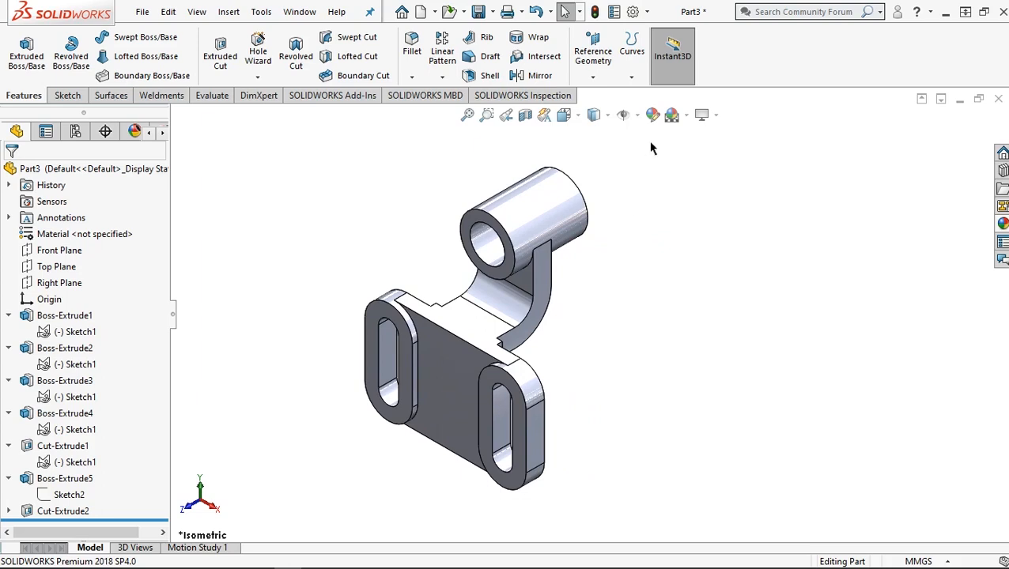
left_click(653, 116)
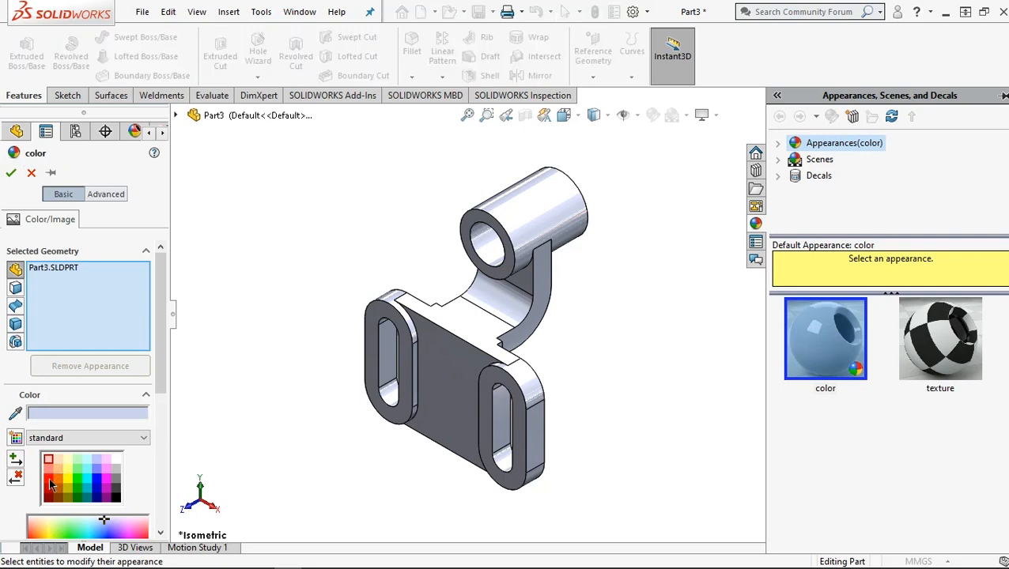
left_click(49, 461)
left_click(49, 480)
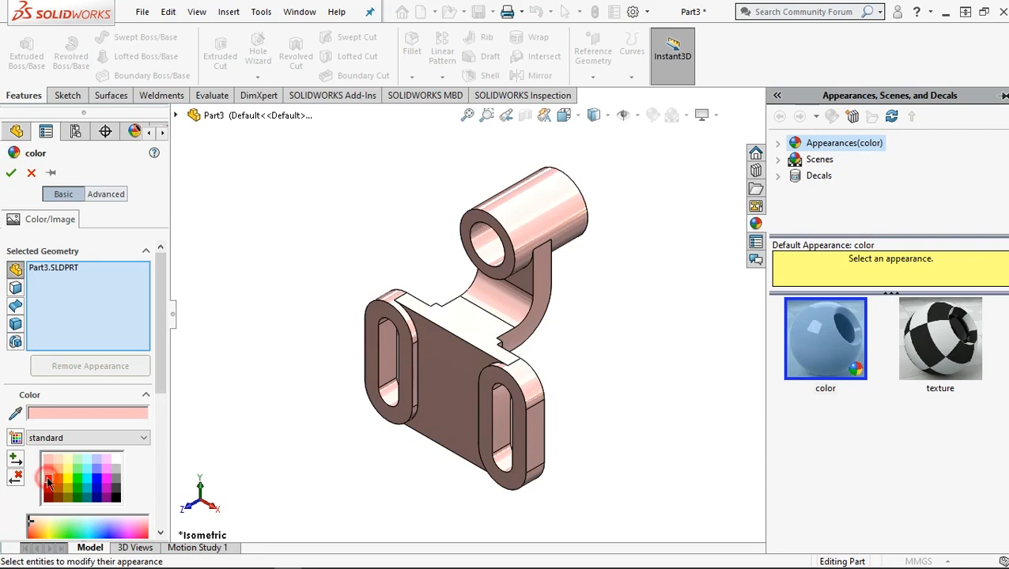
left_click(12, 176)
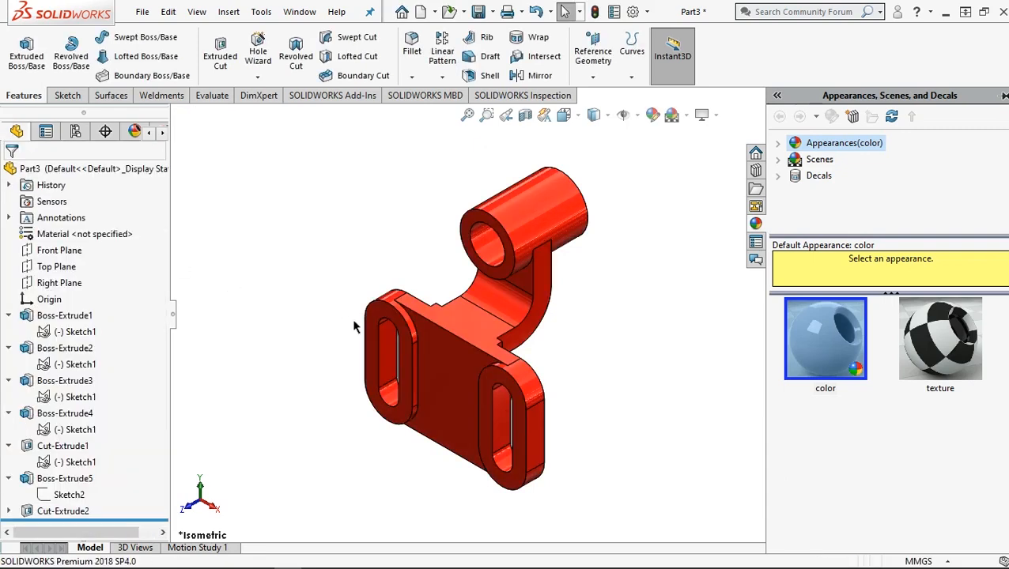
Colour only the front faces of the two slotted pads and both end faces of the tube white.
left_click(653, 116)
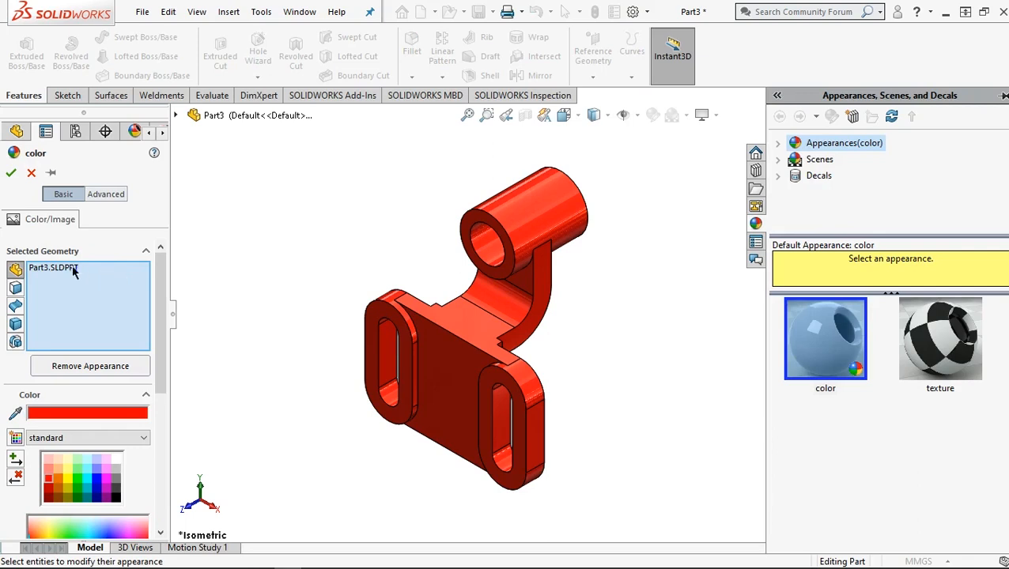
right_click(73, 269)
left_click(84, 289)
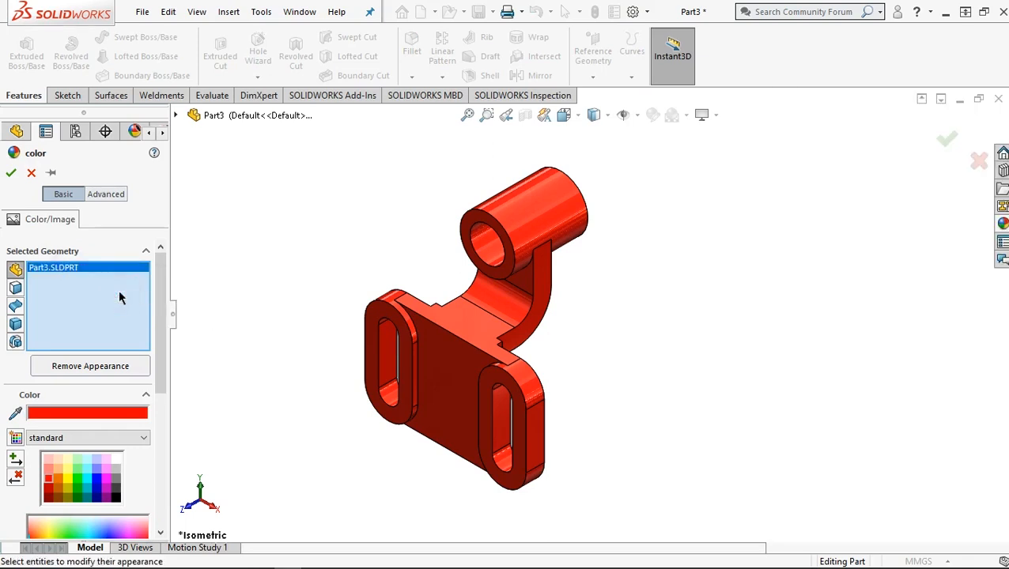
left_click(15, 289)
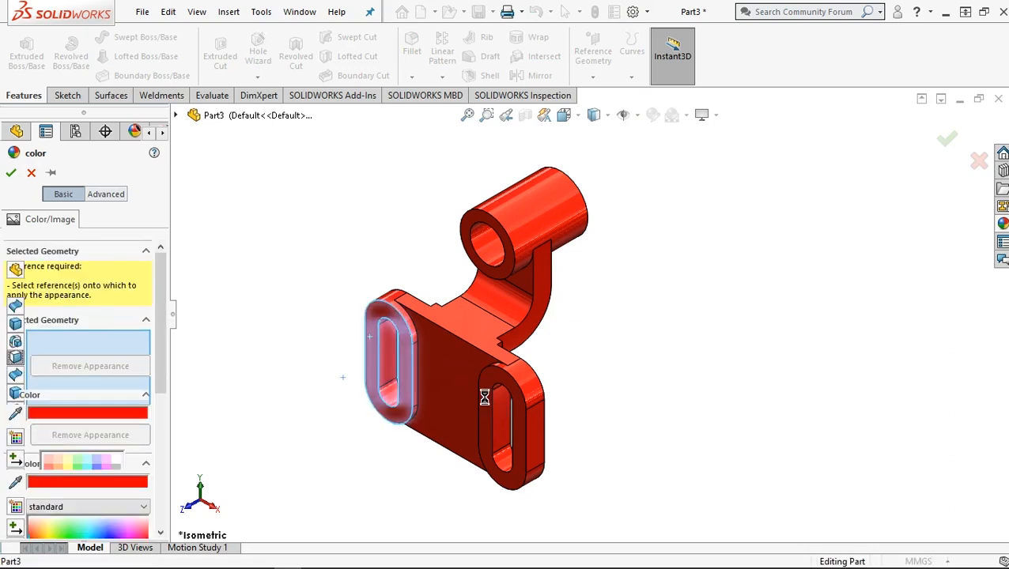
left_click(486, 399)
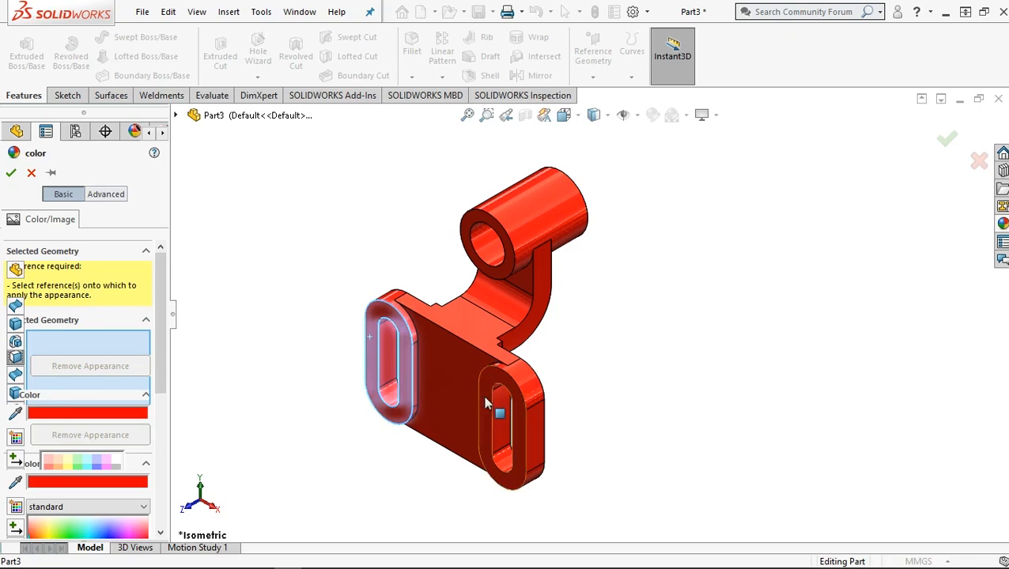
left_click(504, 268)
middle_click_drag(605, 306, 504, 378)
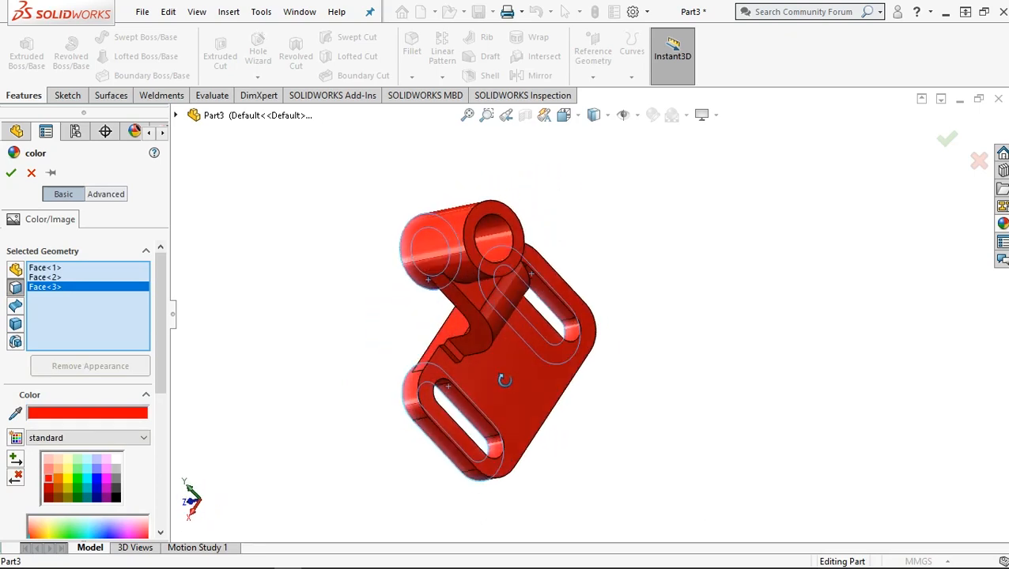
left_click(516, 261)
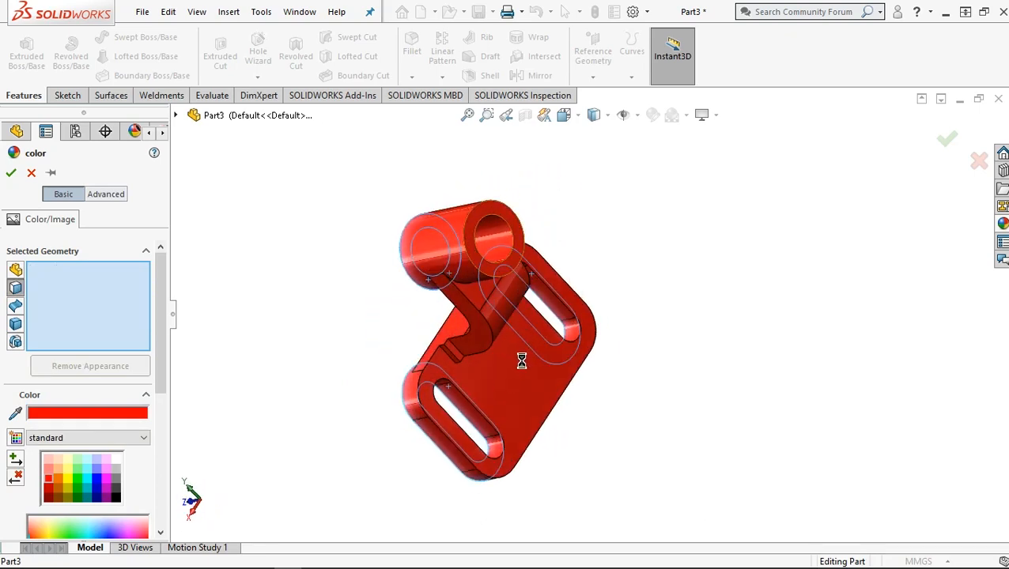
middle_click_drag(520, 362, 619, 316)
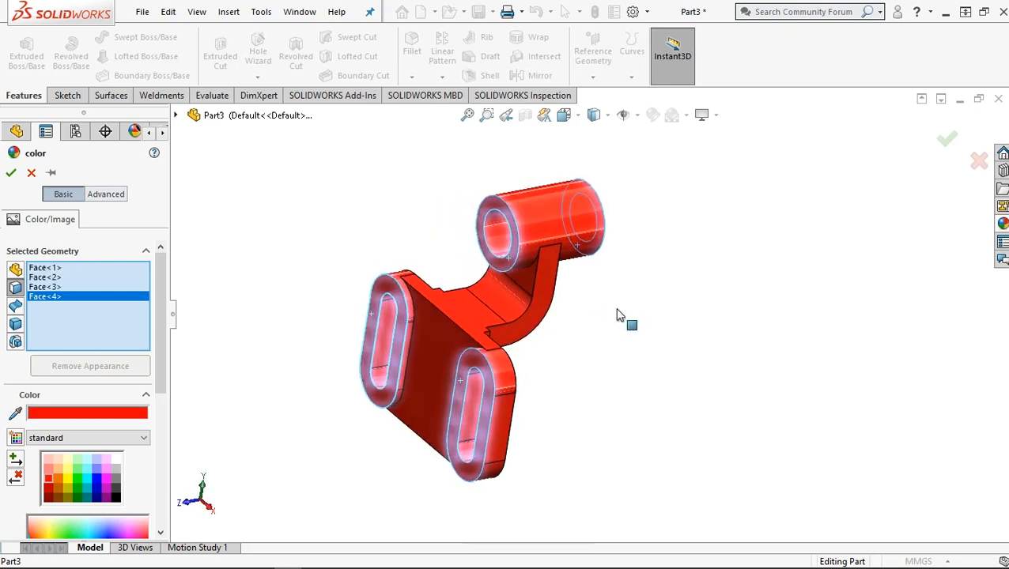
left_click(117, 469)
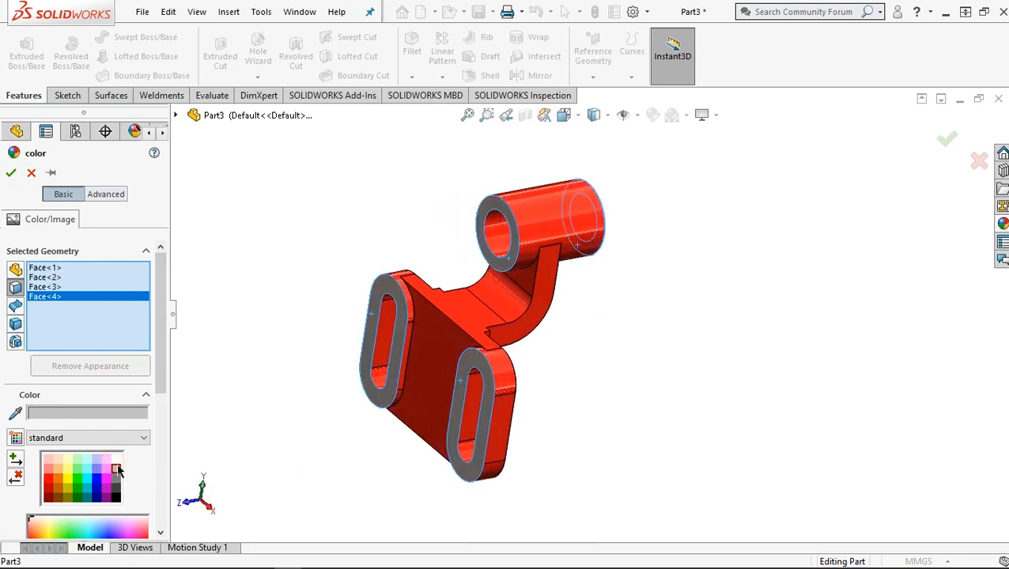
left_click(116, 460)
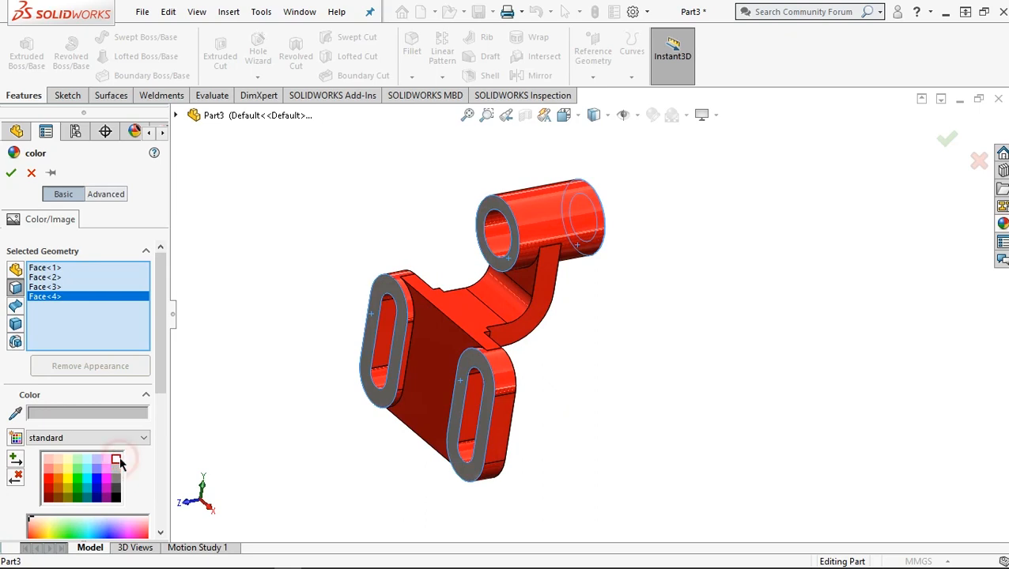
left_click(13, 175)
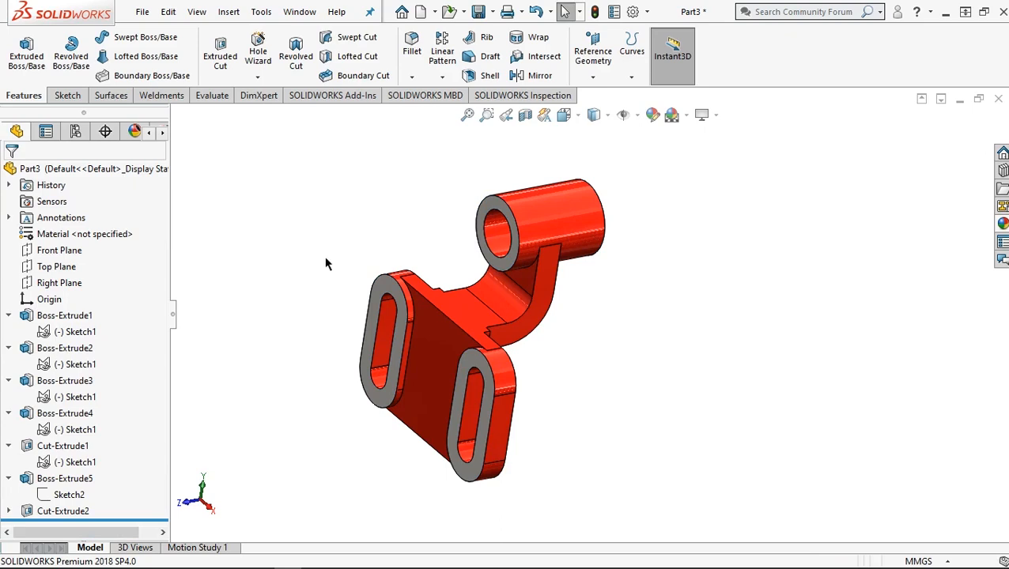
Fillet the upper front edge of the recessed plate between the two slotted pads with a 3 mm radius.
scroll(514, 288, "down", 2)
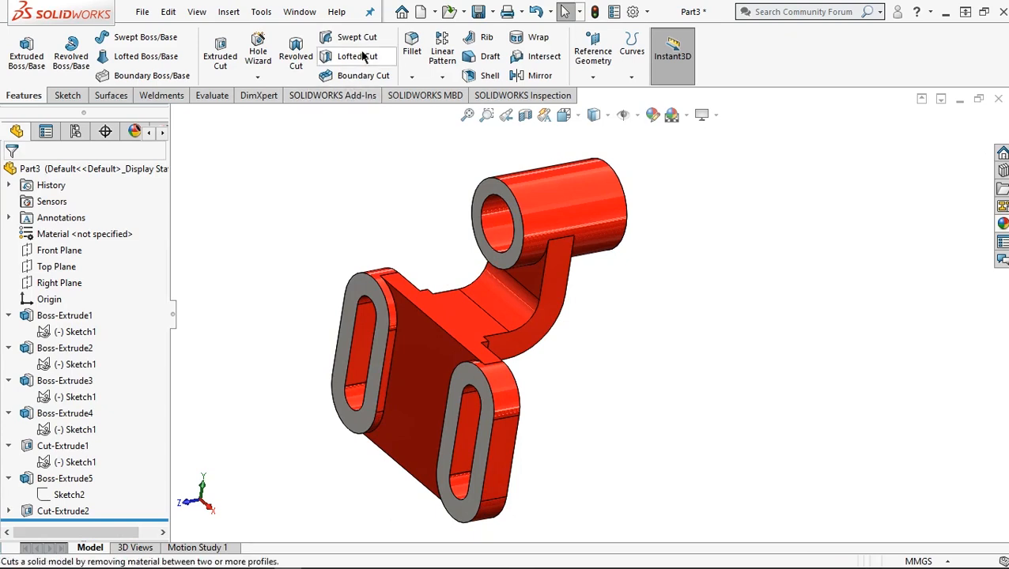
left_click(411, 49)
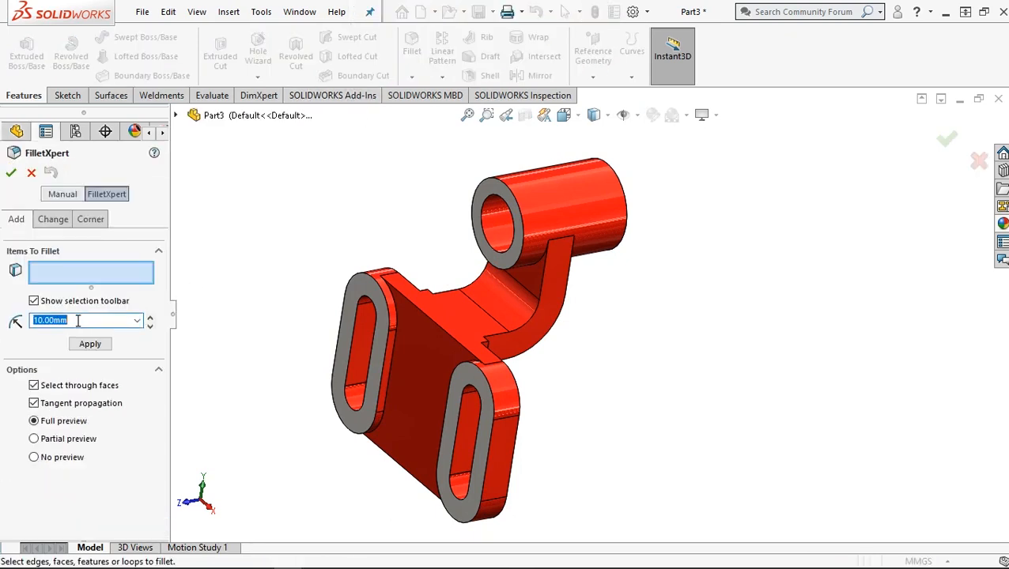
left_click(439, 331)
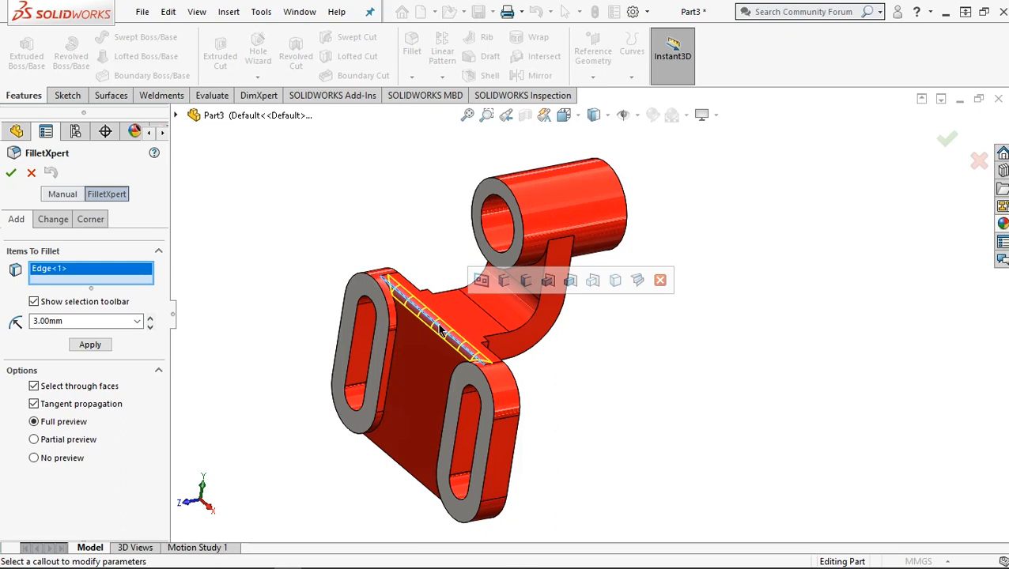
left_click(11, 175)
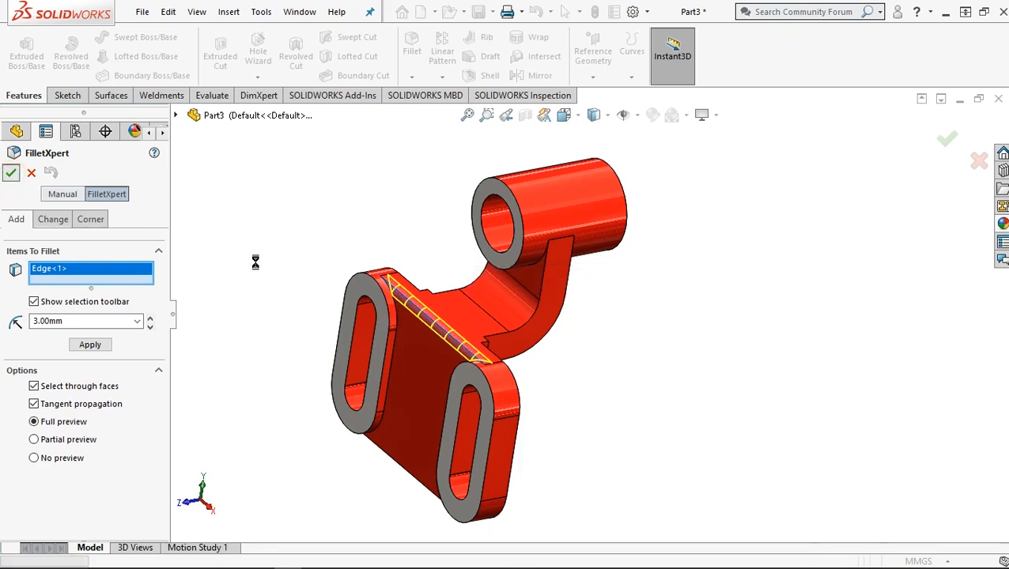
left_click(295, 335)
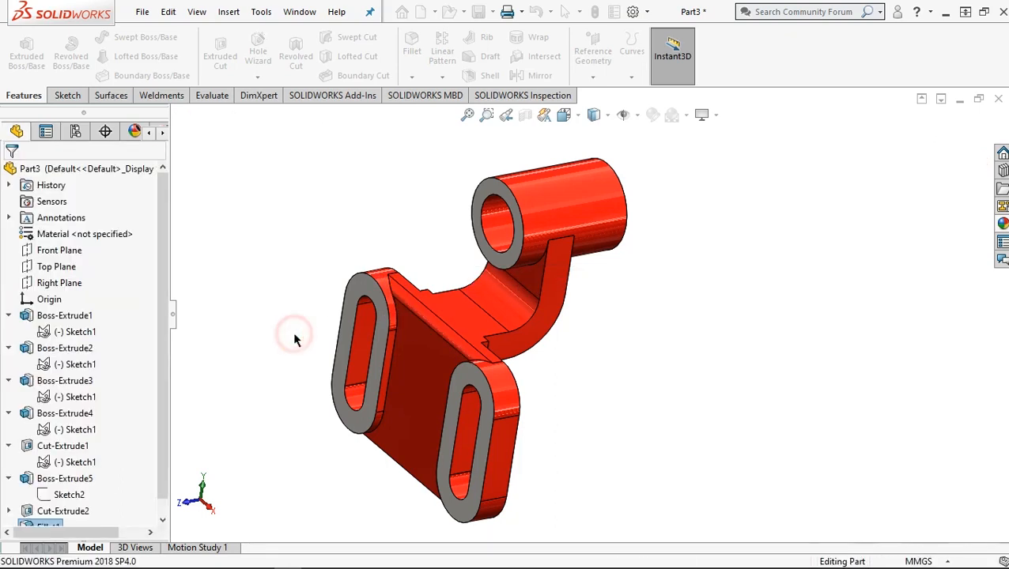
key("ctrl+7")
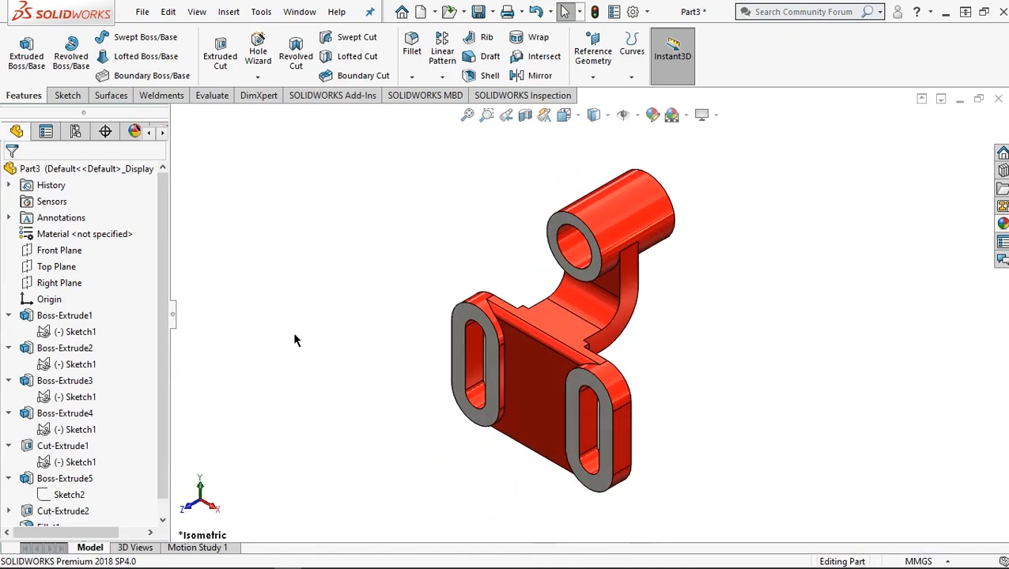
middle_click_drag(710, 467, 310, 470)
left_click(309, 467)
key("ctrl+7")
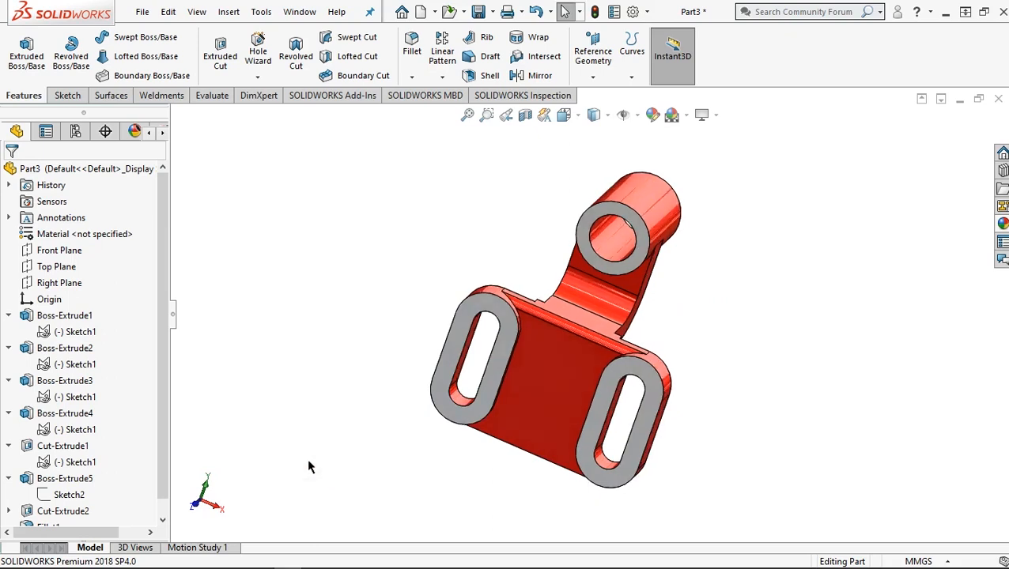